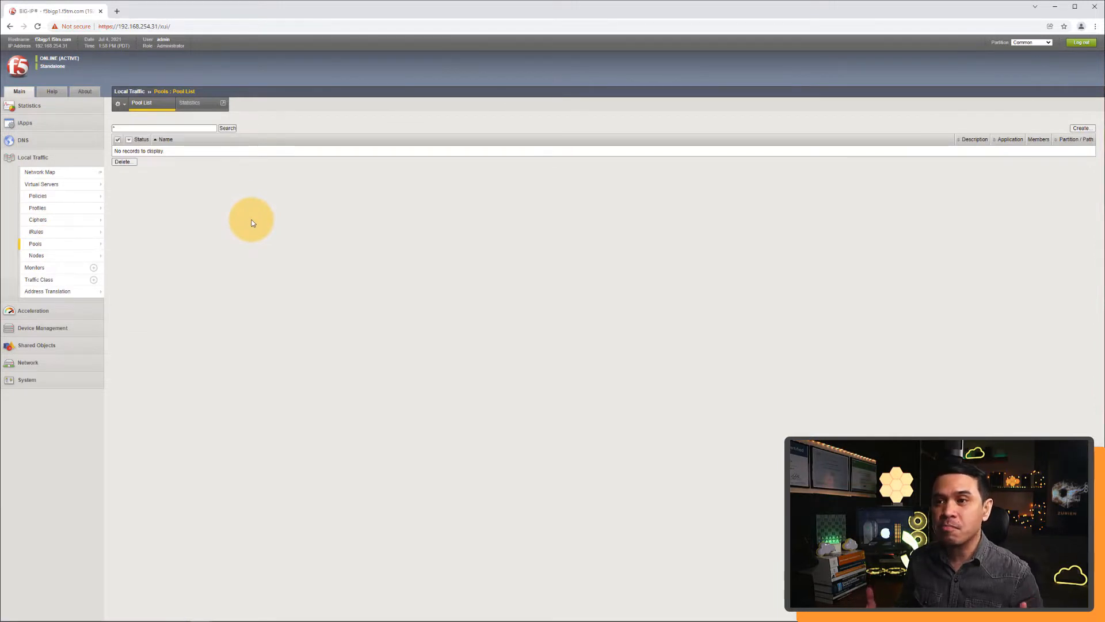
# Start a new virtual server under Local Traffic and name it http_vs.
pyautogui.click(75, 184)
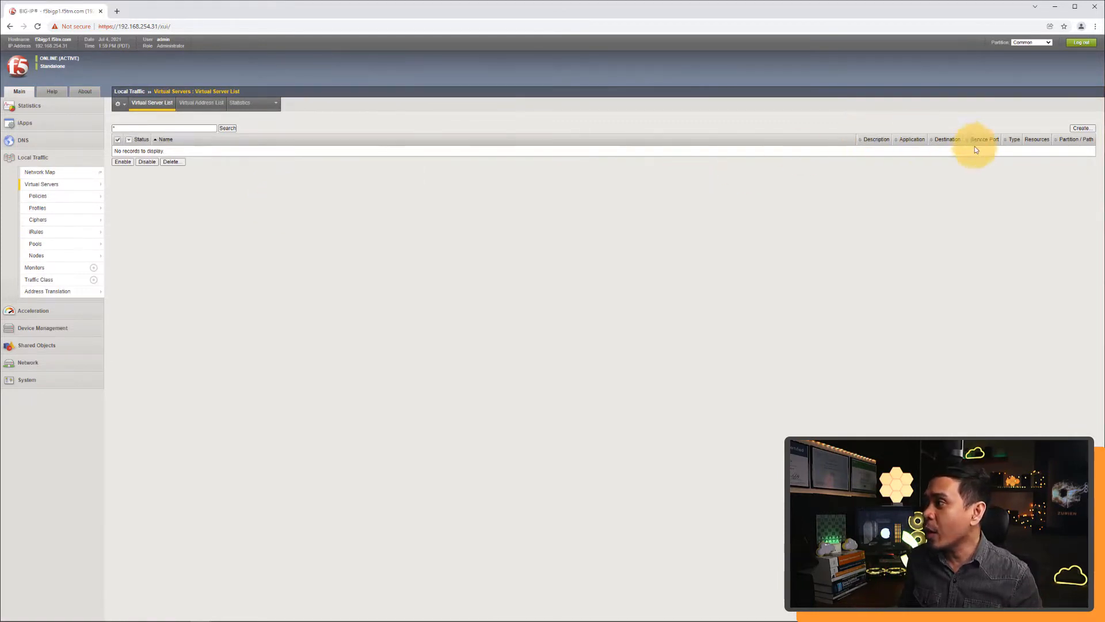
pyautogui.click(1079, 129)
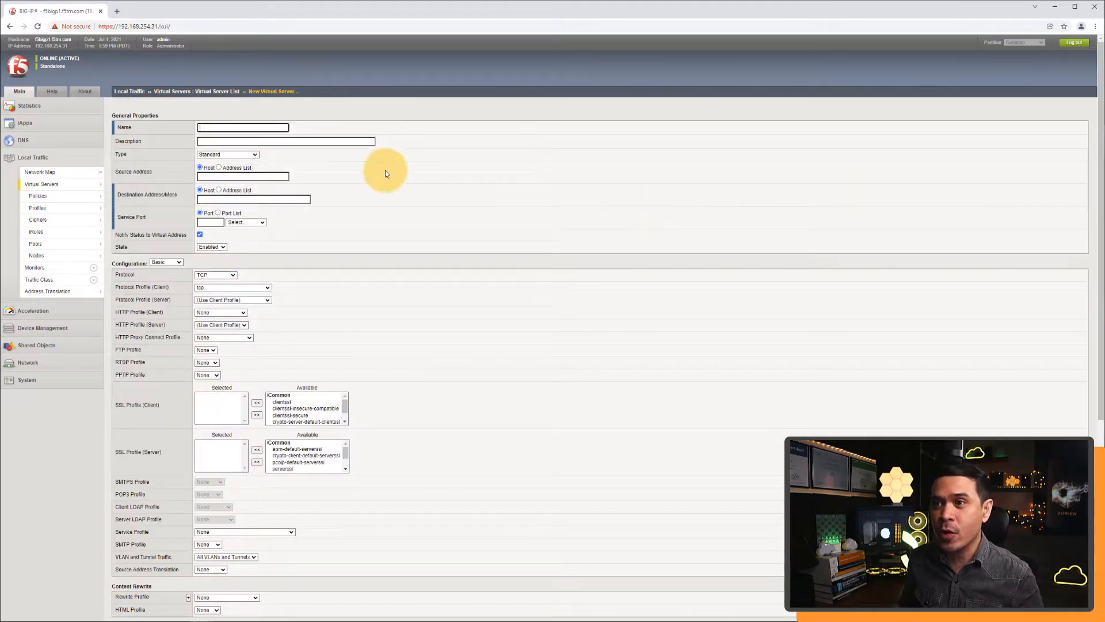
pyautogui.click(218, 128)
pyautogui.write('http_vs')
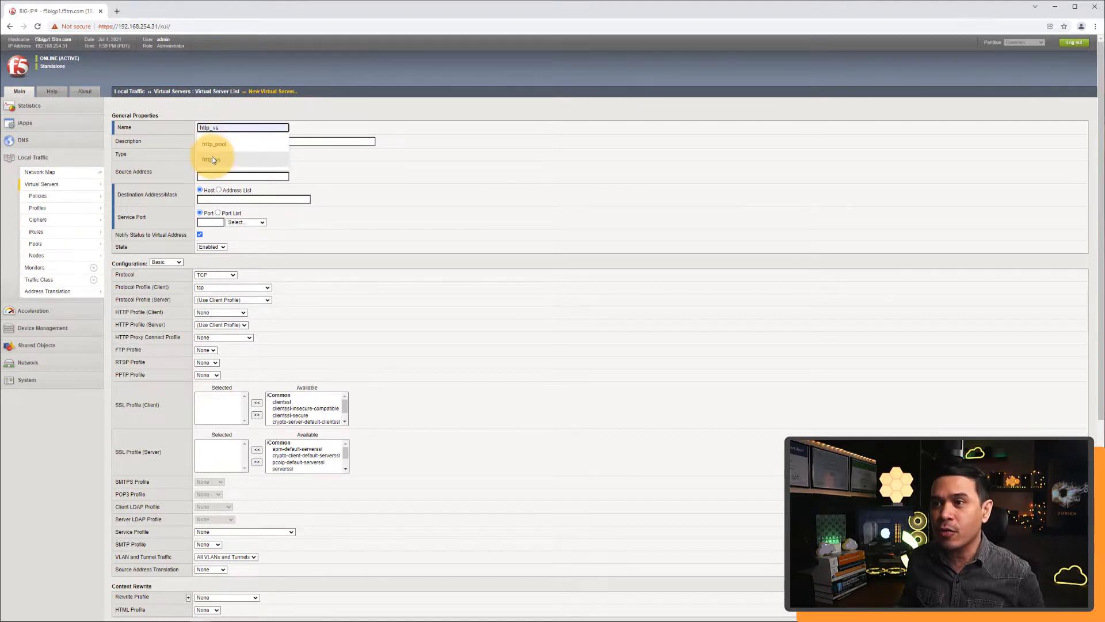
pyautogui.click(211, 158)
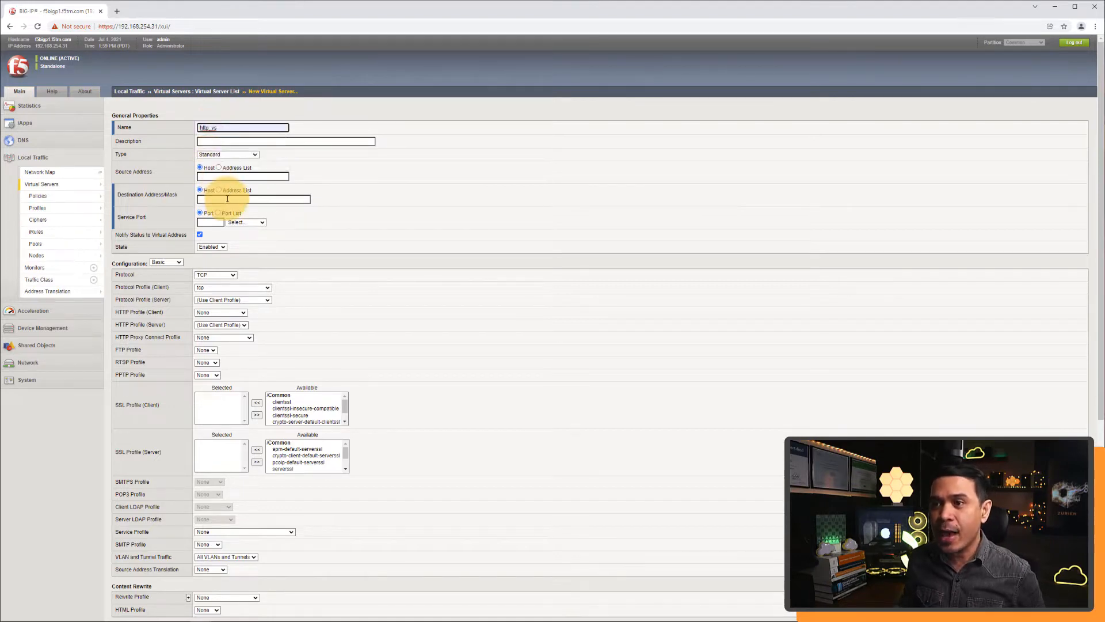
# Set the virtual server's destination address to 10.10.1.100 and its service port to 80.
pyautogui.click(227, 199)
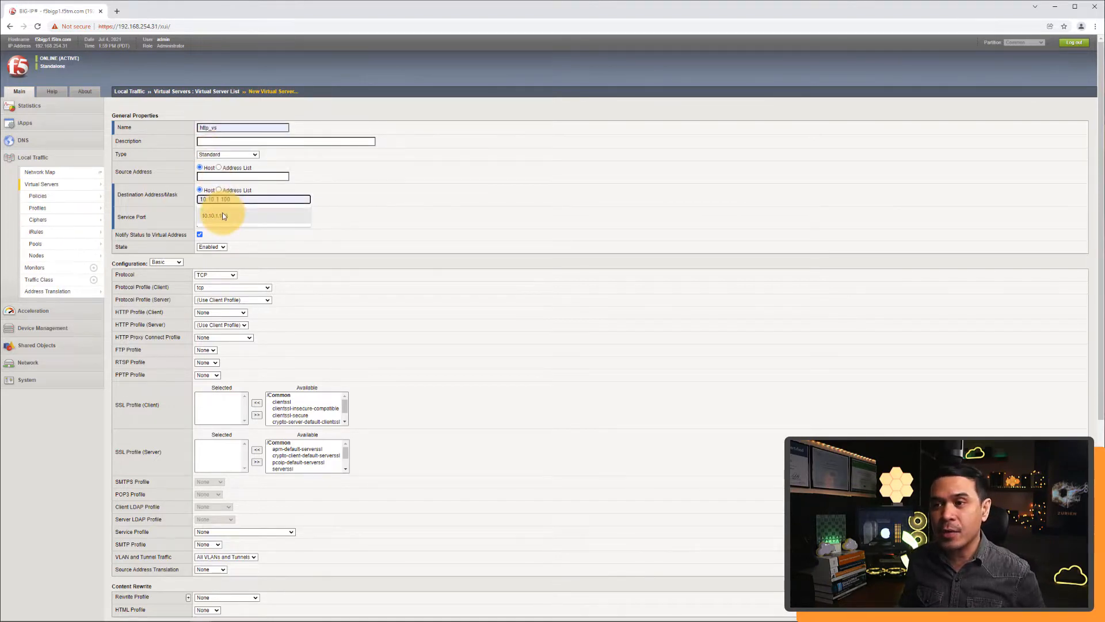
pyautogui.click(224, 216)
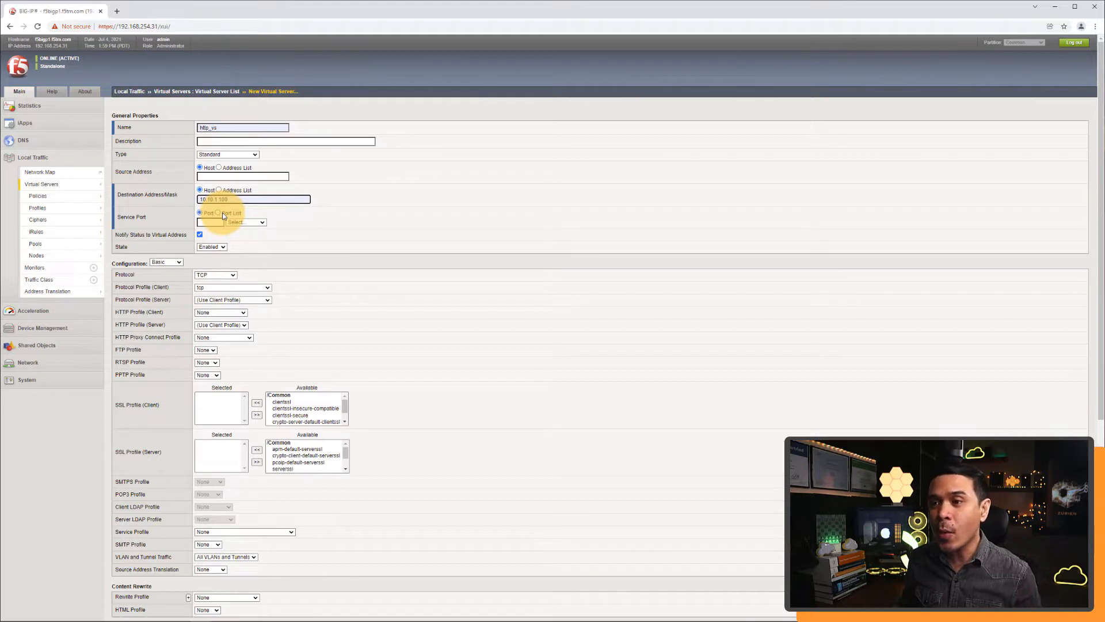
pyautogui.click(213, 224)
pyautogui.write('80')
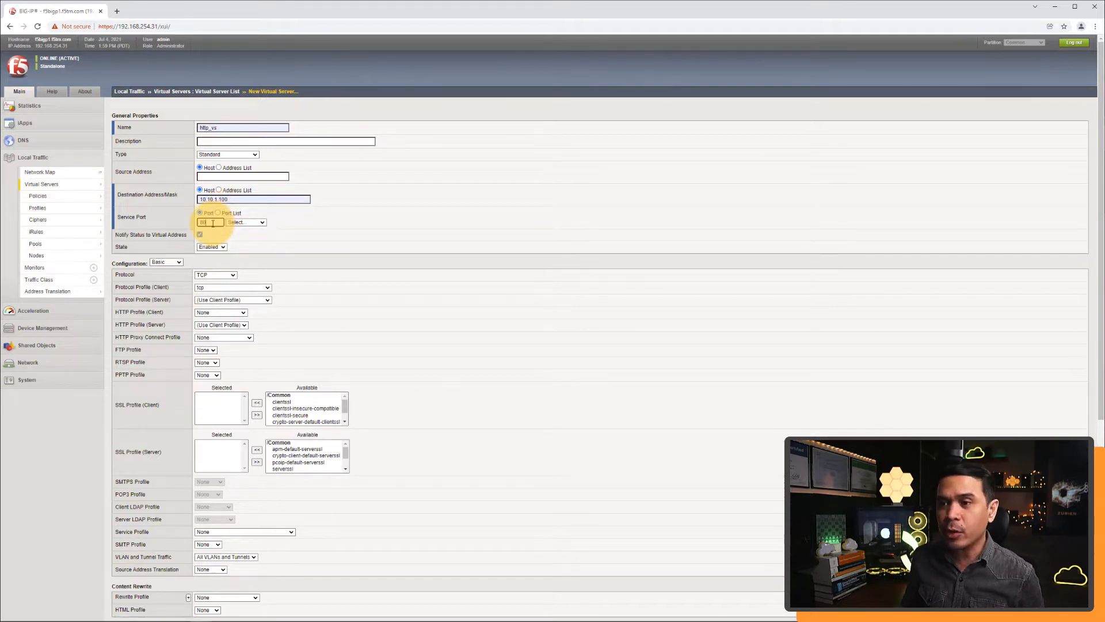
pyautogui.click(328, 300)
# Start creating a new default pool from the virtual server's resources and name it http_pool.
pyautogui.scroll(-5, 338, 309)
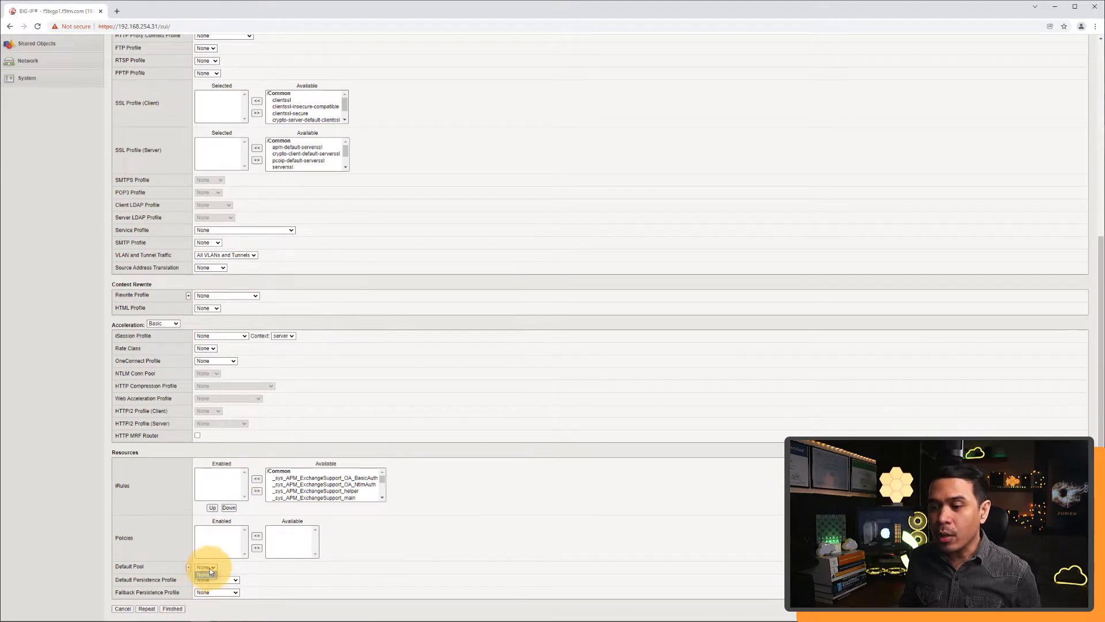
pyautogui.click(222, 603)
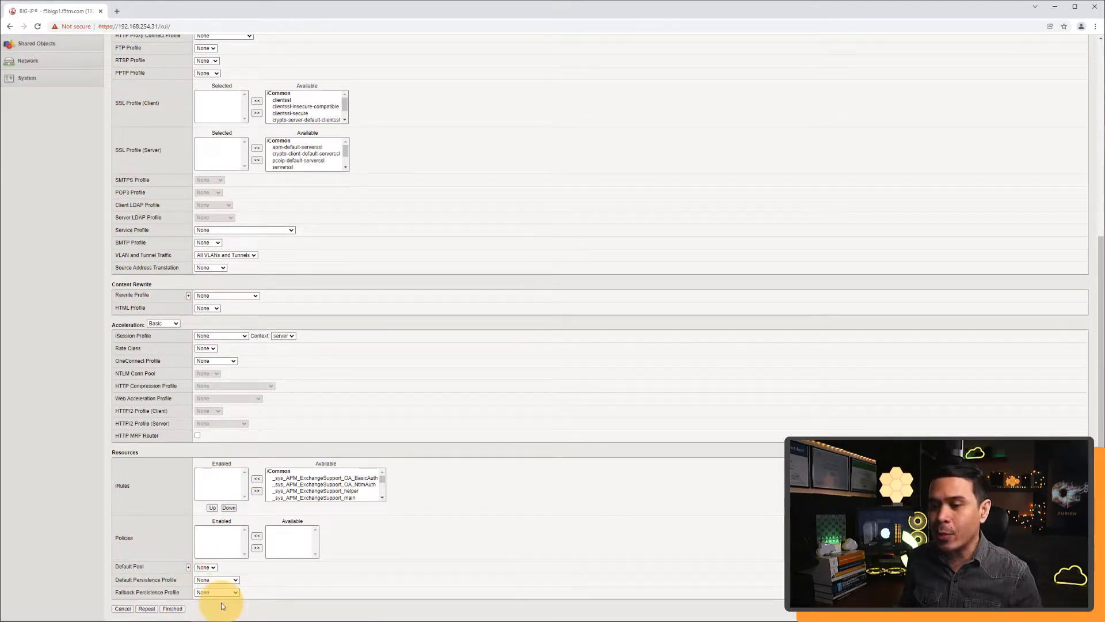
pyautogui.click(189, 568)
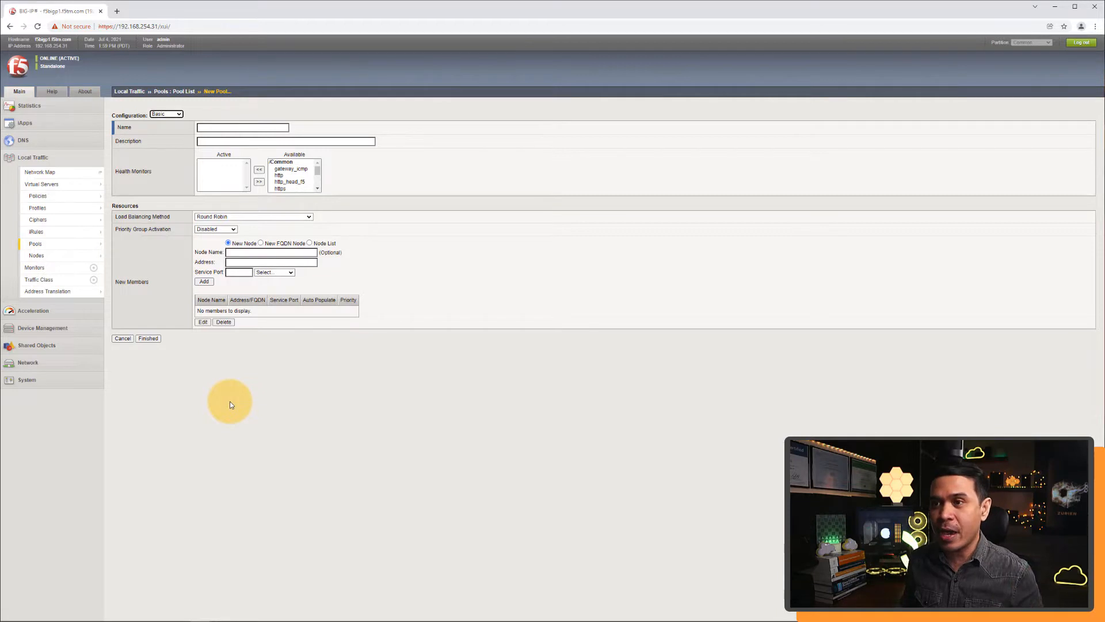
pyautogui.click(223, 130)
pyautogui.write('http_pool')
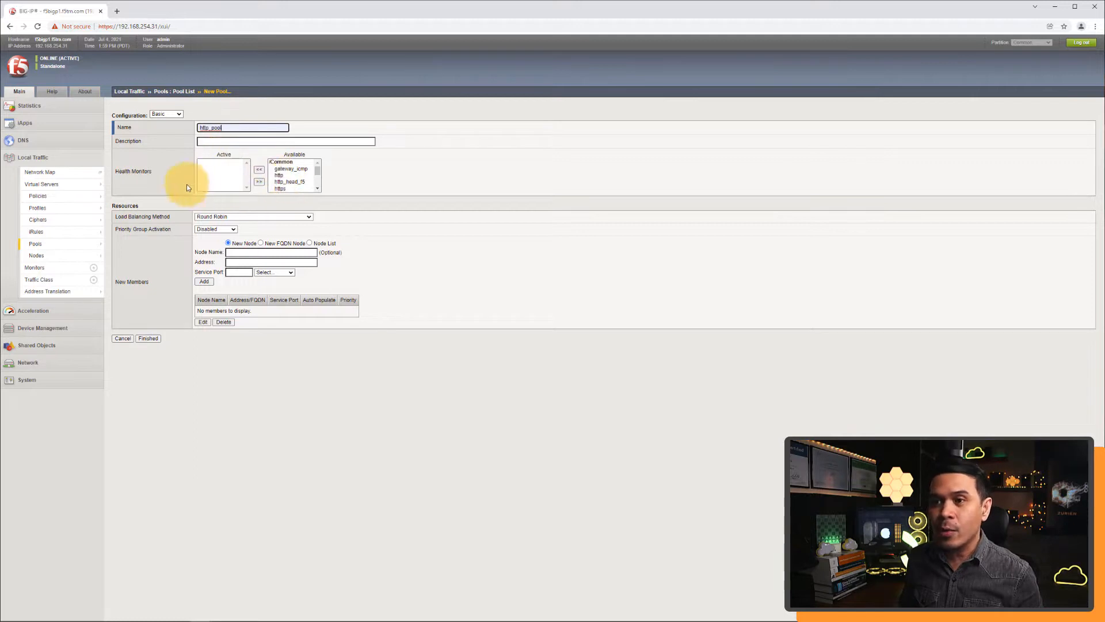
# Add a new node with address 172.16.20.1 and service port 80 as a member of the pool.
pyautogui.click(240, 263)
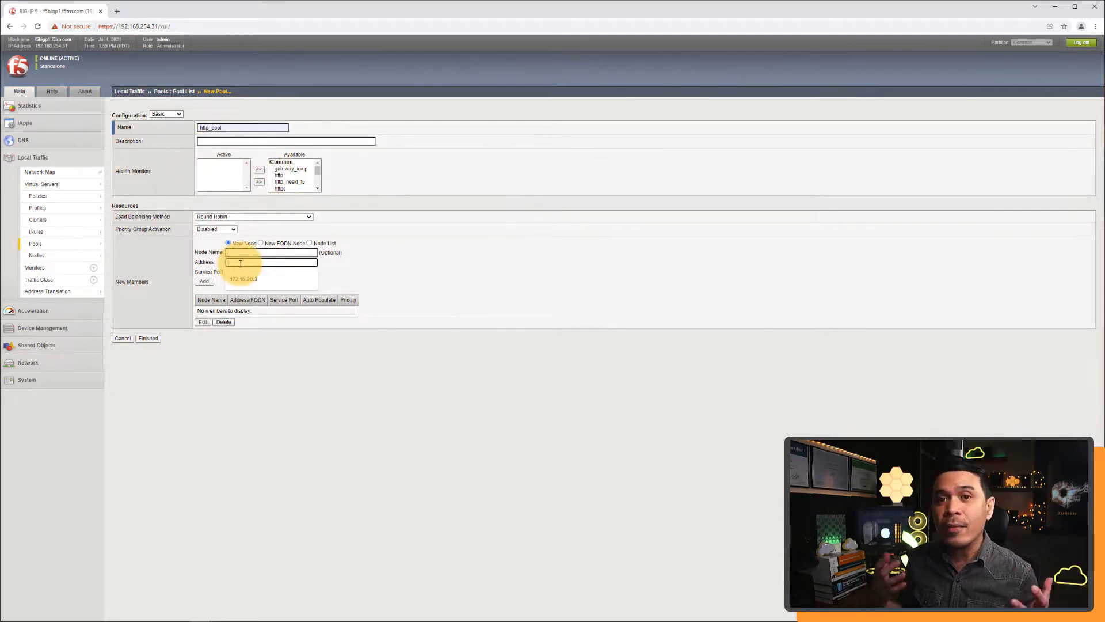
pyautogui.write('172.16.20')
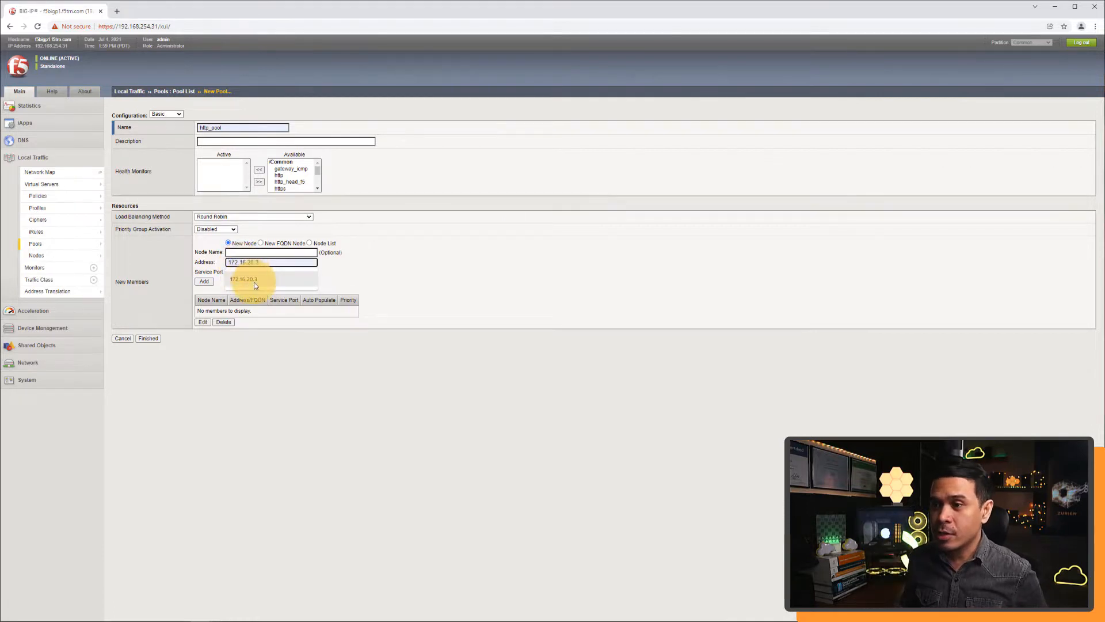
pyautogui.write('.1')
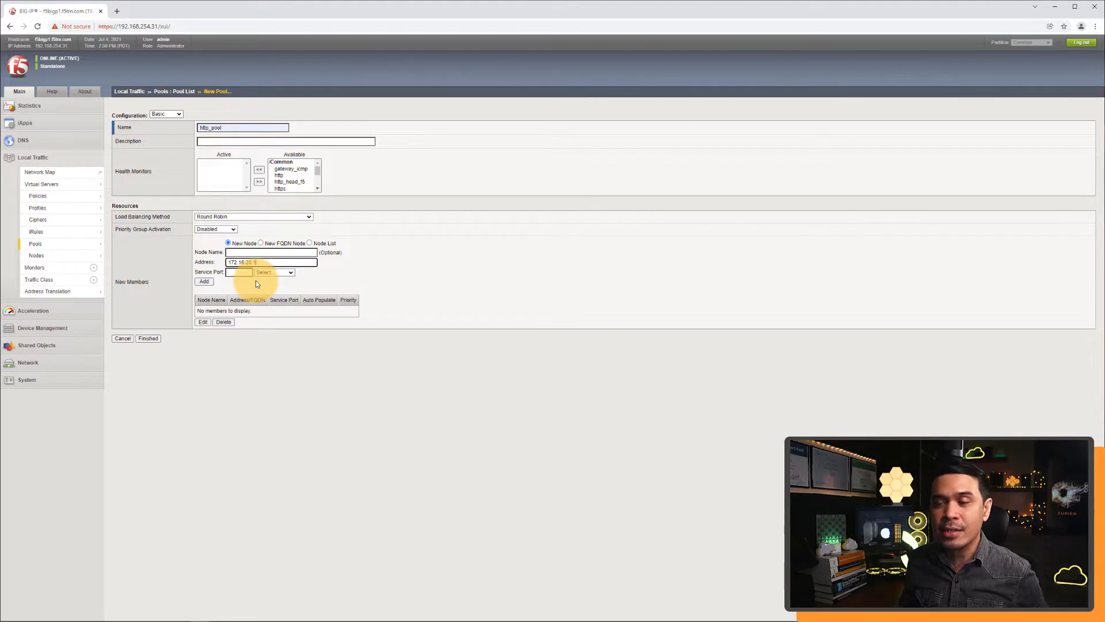
pyautogui.click(243, 273)
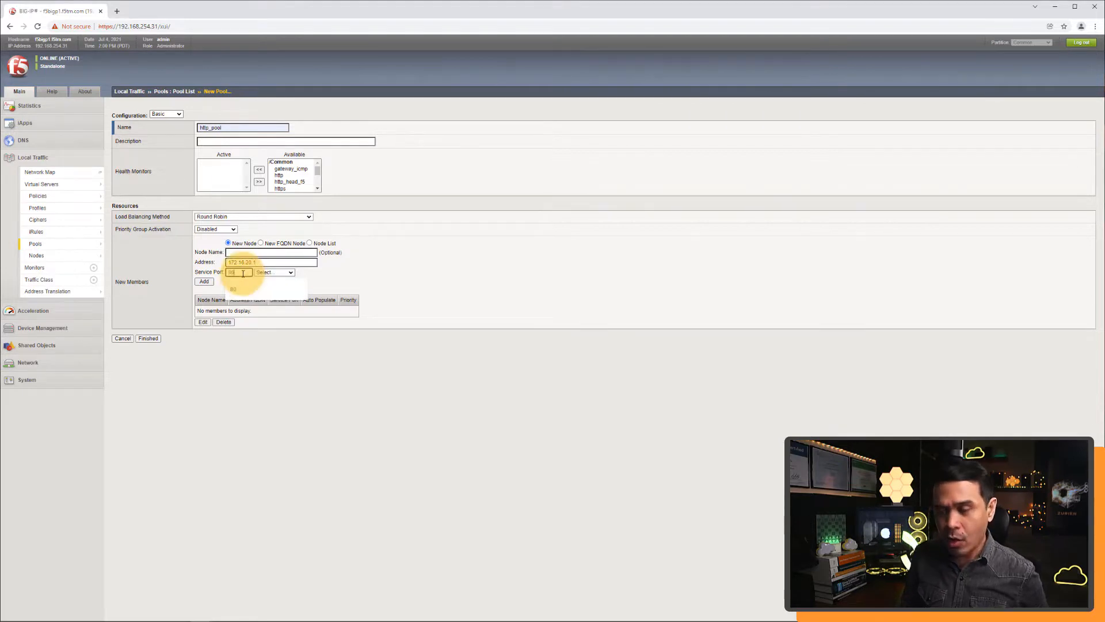
pyautogui.click(205, 283)
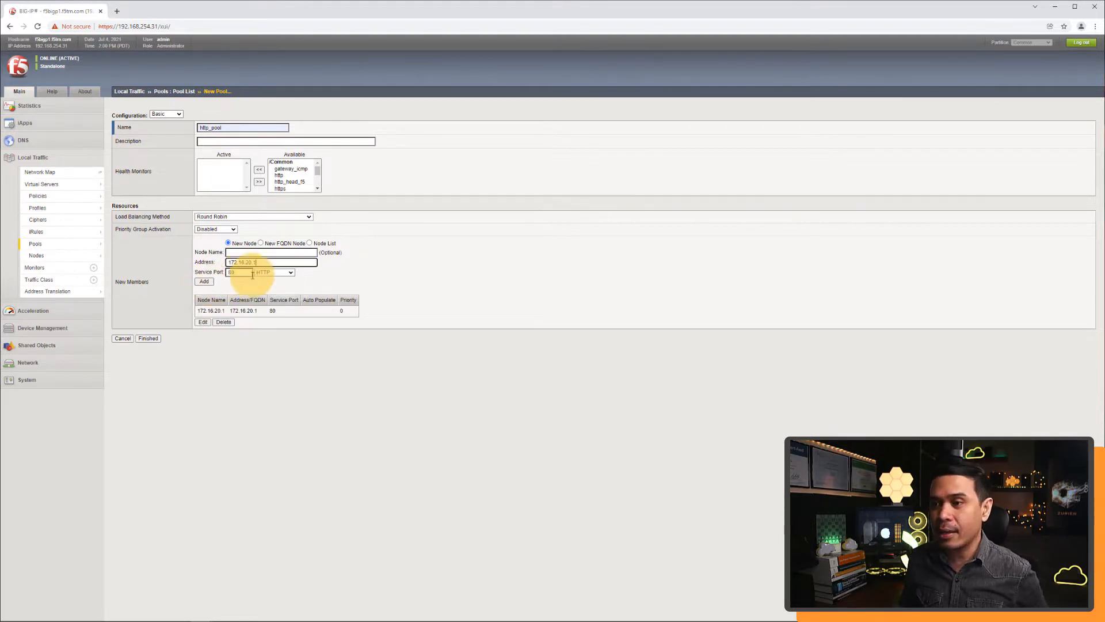
# Add 172.16.20.2 and 172.16.20.3 on port 80 as further pool members.
pyautogui.click(270, 262)
pyautogui.press('BackSpace')
pyautogui.write('2')
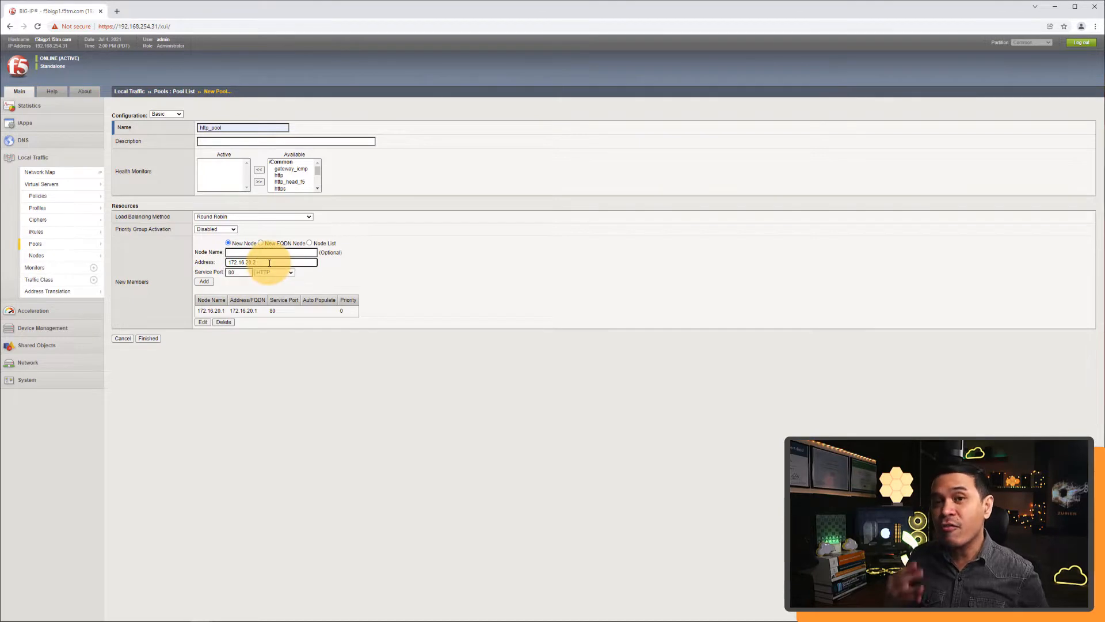
pyautogui.click(205, 282)
pyautogui.click(273, 264)
pyautogui.press('BackSpace')
pyautogui.write('3')
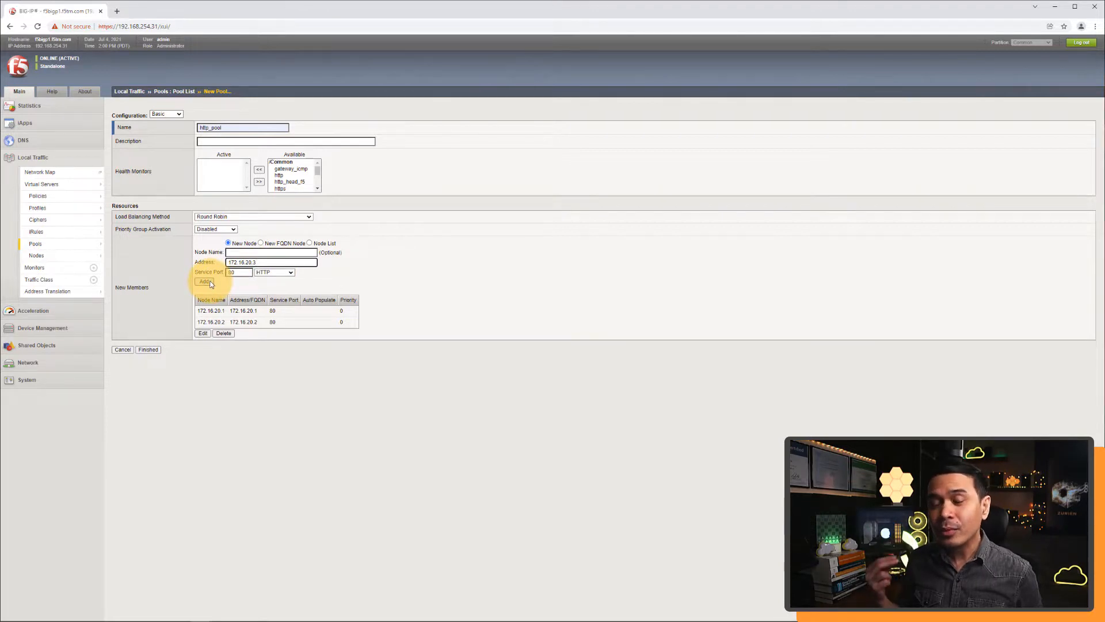
pyautogui.click(205, 282)
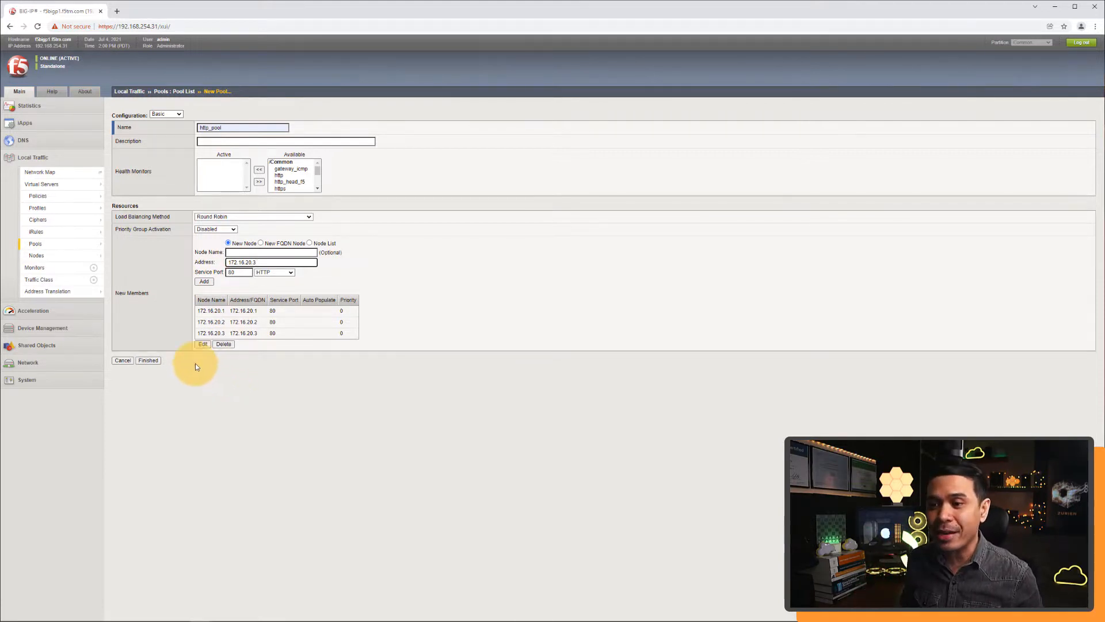
# Save the pool, review the virtual server's settings, and finish creating the server with http_pool as its default pool.
pyautogui.click(151, 362)
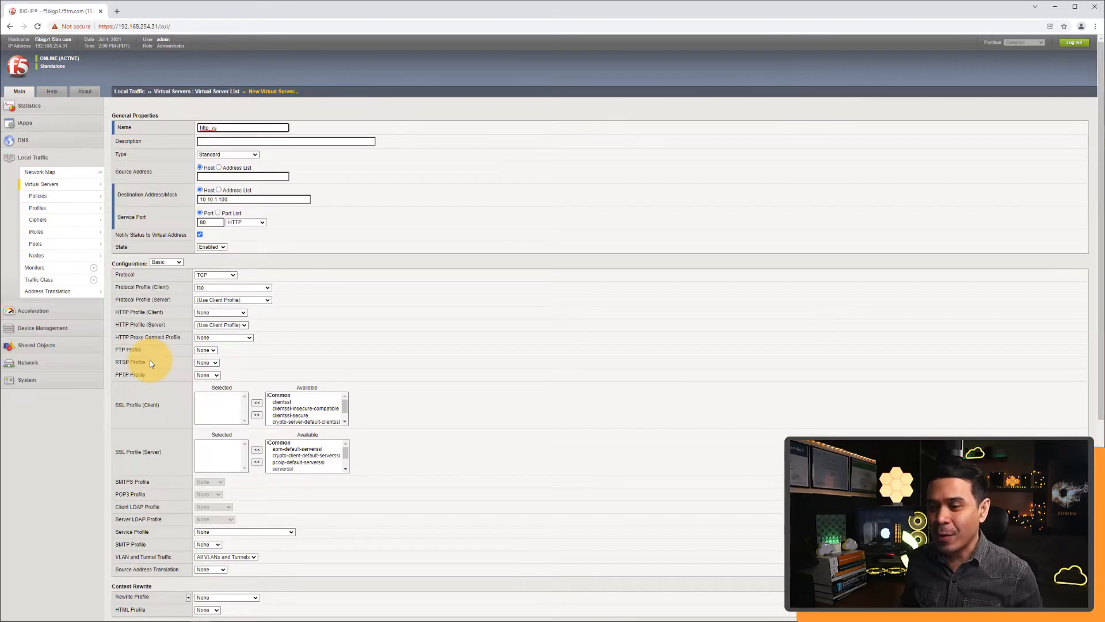
pyautogui.scroll(-5, 321, 529)
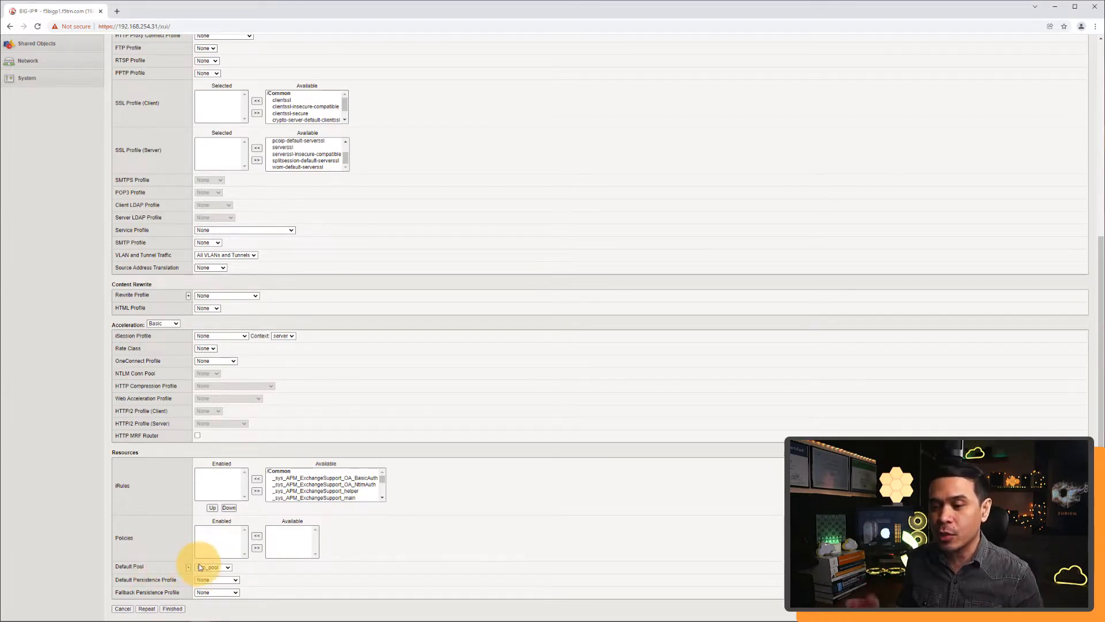
pyautogui.scroll(6, 267, 454)
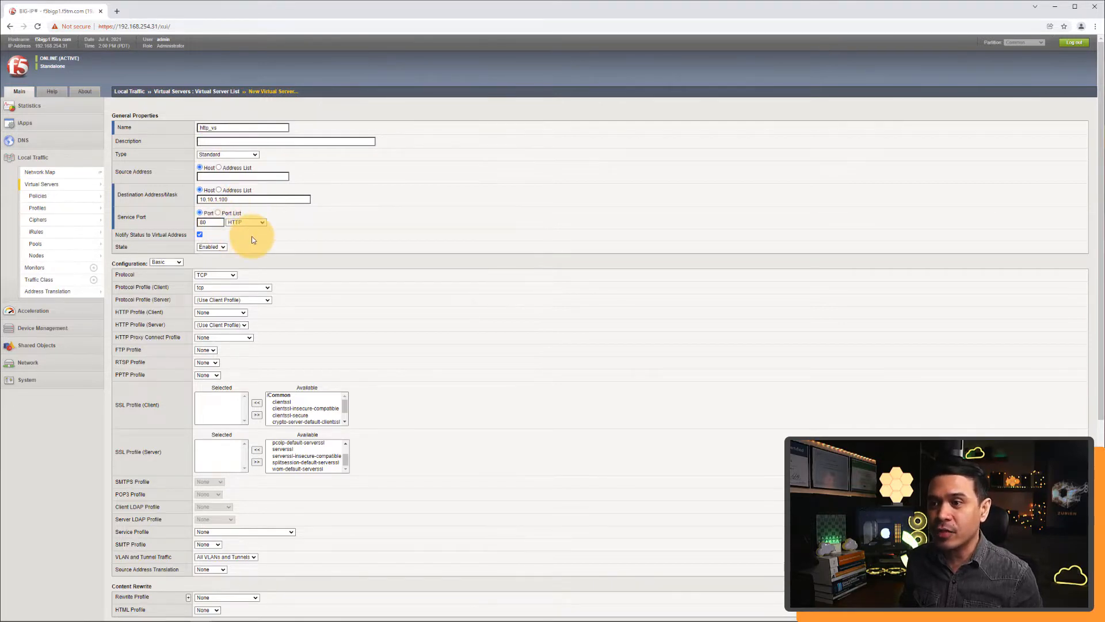
pyautogui.scroll(-5, 251, 236)
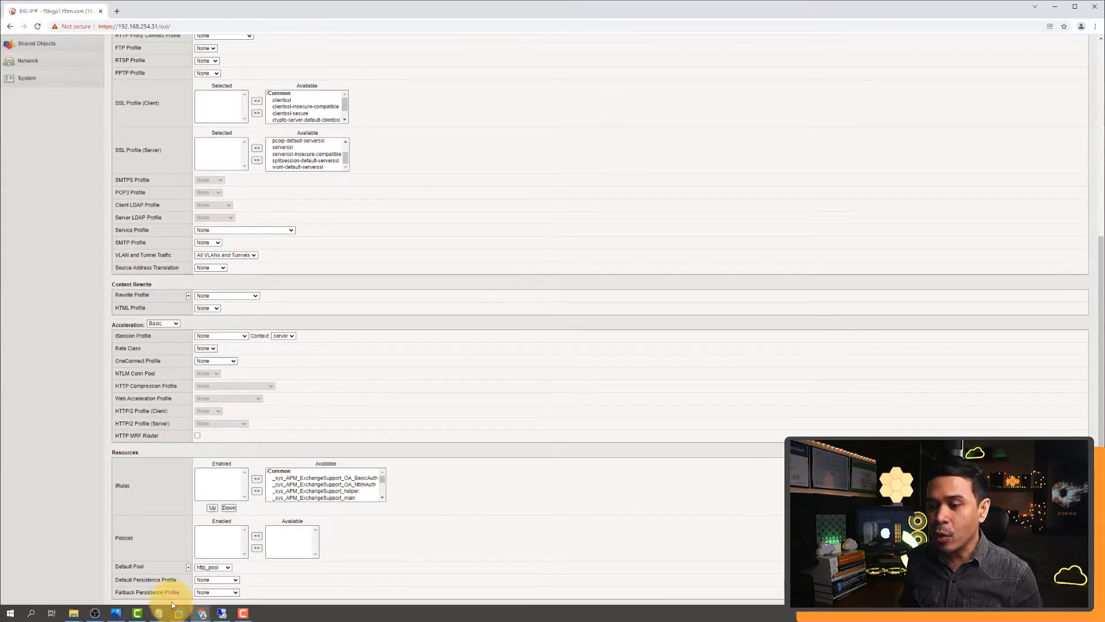
pyautogui.click(175, 609)
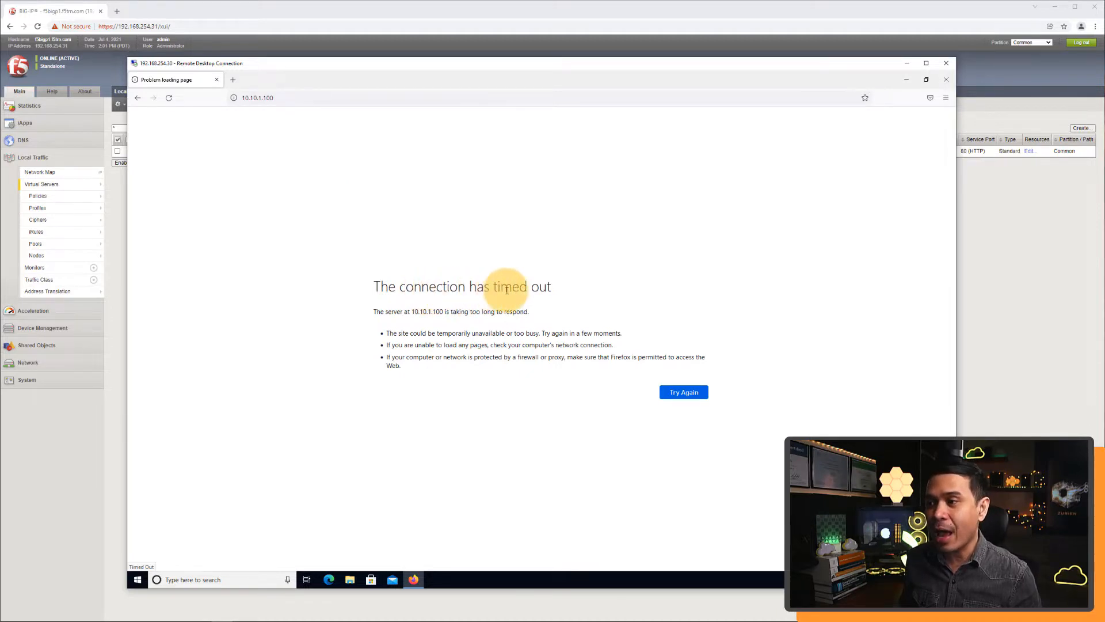
# Switch to Firefox in the remote desktop session, reload 10.10.1.100, and check which server delivers the HTML and each graphic.
pyautogui.click(169, 98)
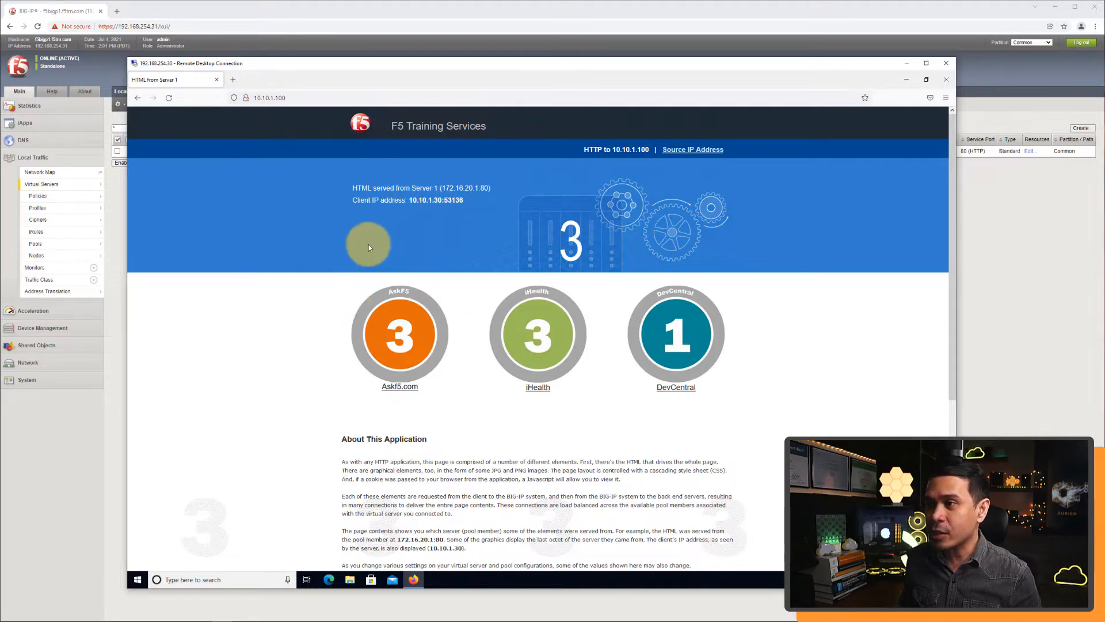
pyautogui.moveTo(409, 188); pyautogui.dragTo(441, 187)
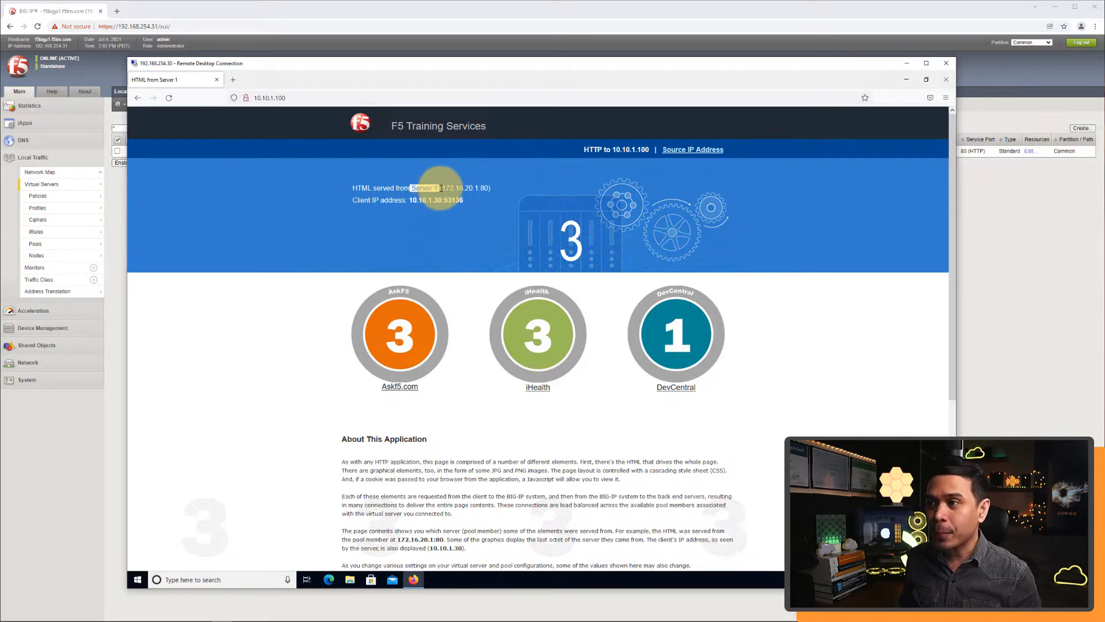
pyautogui.click(448, 188)
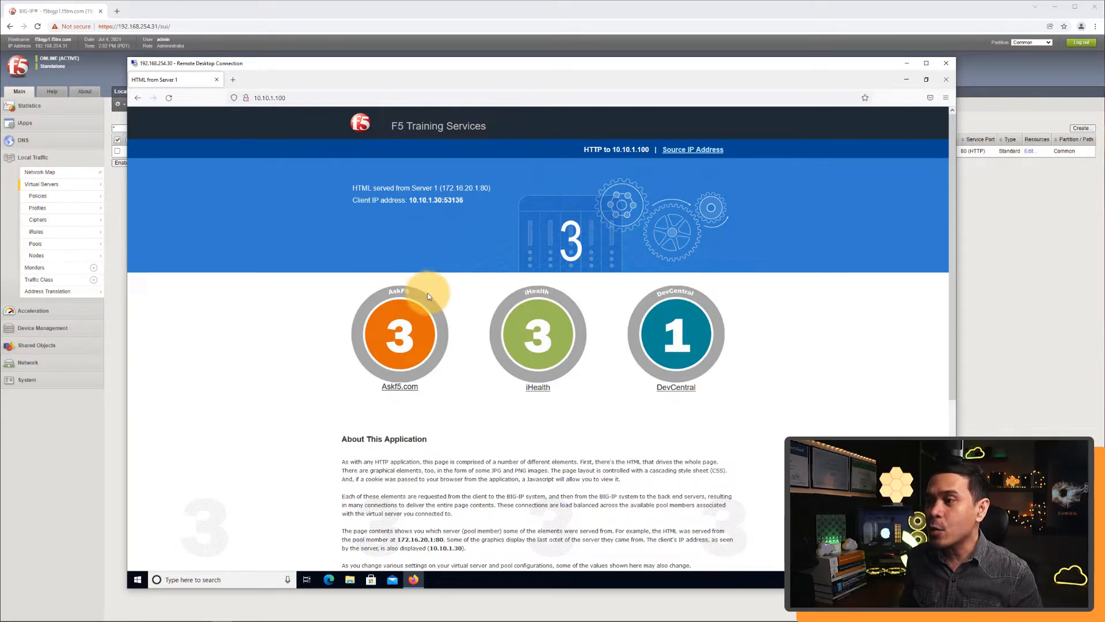
pyautogui.scroll(-1, 399, 336)
pyautogui.scroll(1, 399, 337)
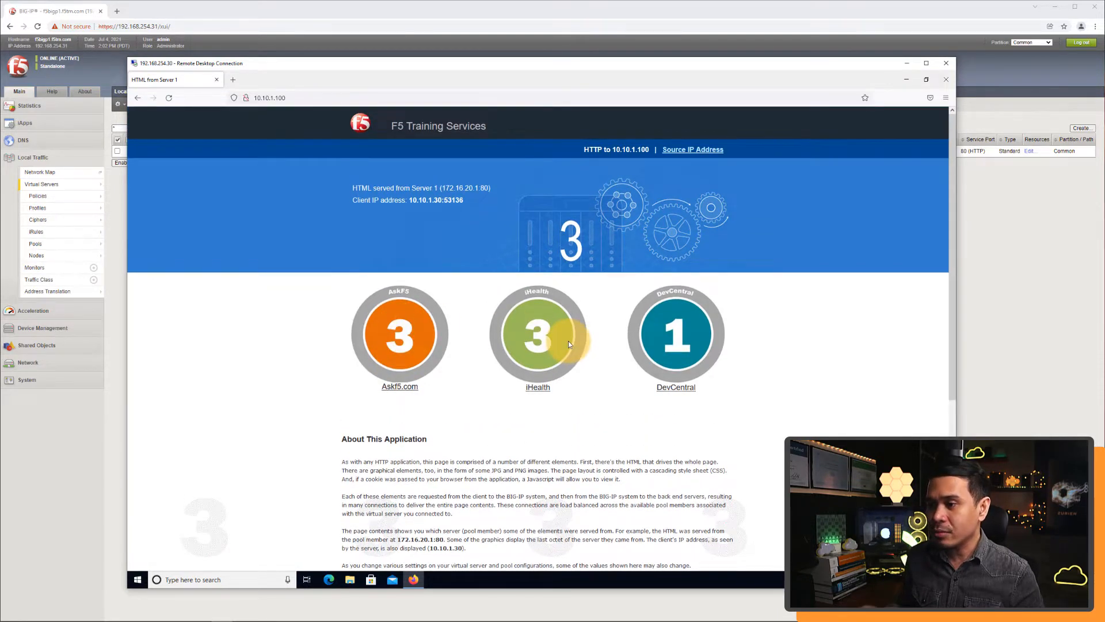
# Reload the test page and compare the server numbers shown on the banner and the three graphics.
pyautogui.click(169, 98)
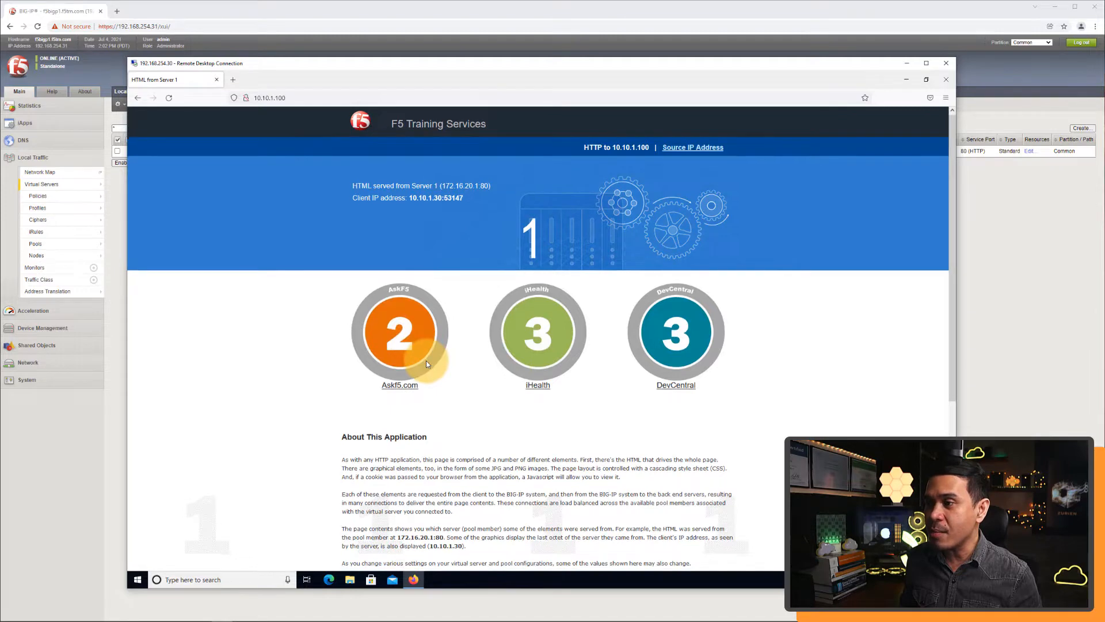
pyautogui.scroll(-1, 426, 361)
pyautogui.scroll(1, 415, 357)
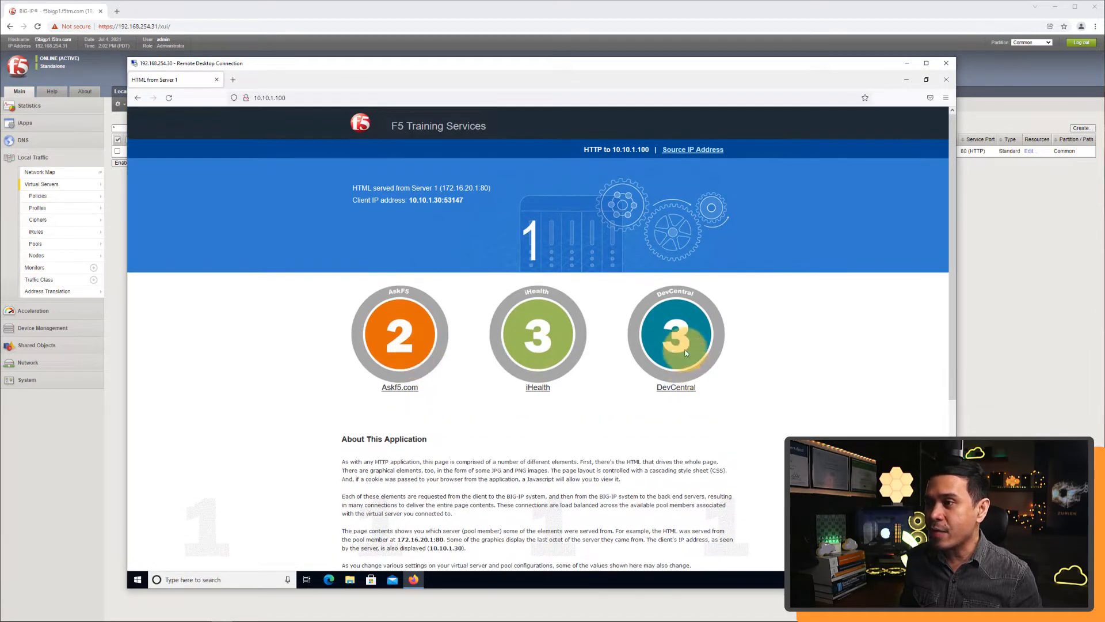
pyautogui.scroll(-1, 423, 188)
pyautogui.scroll(1, 417, 181)
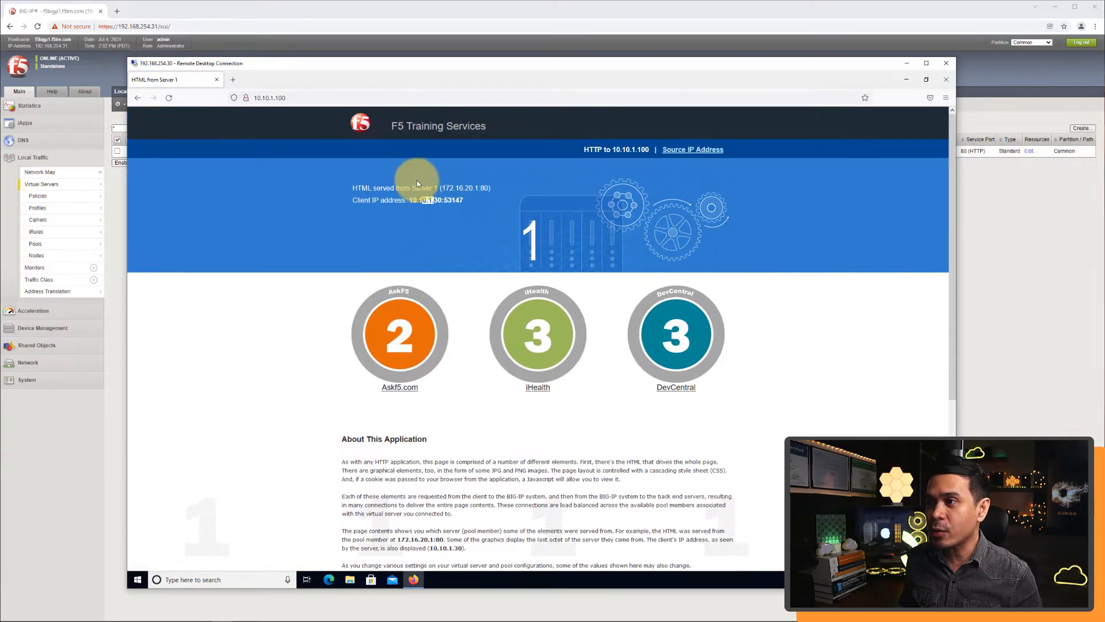
# Reload the test page three more times to check how the HTML source server changes across the pool members.
pyautogui.click(166, 99)
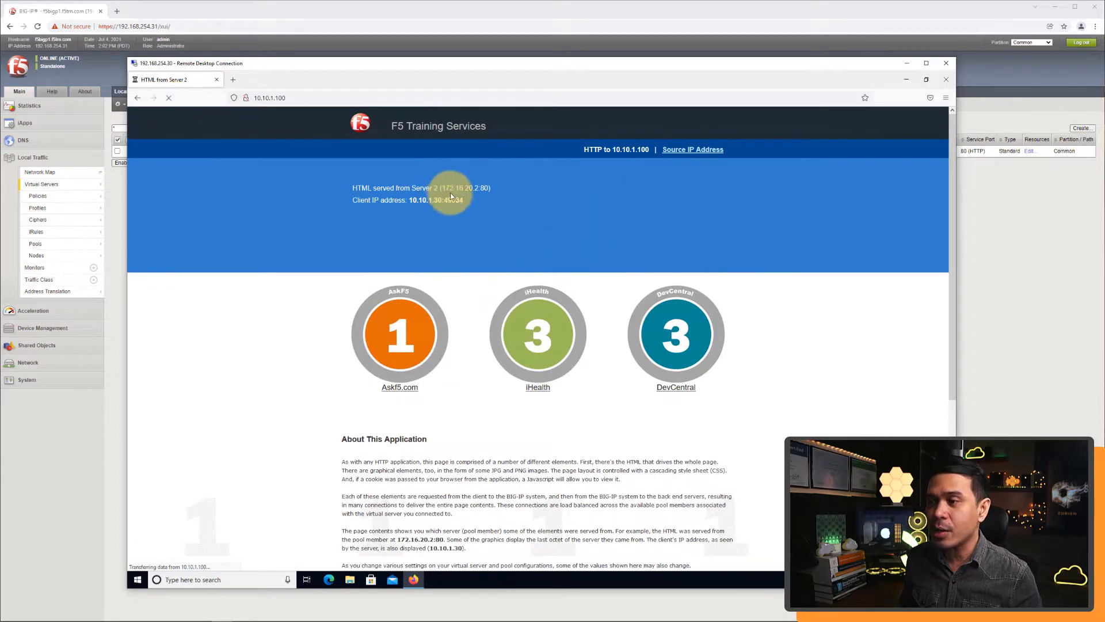
pyautogui.moveTo(424, 187); pyautogui.dragTo(460, 188)
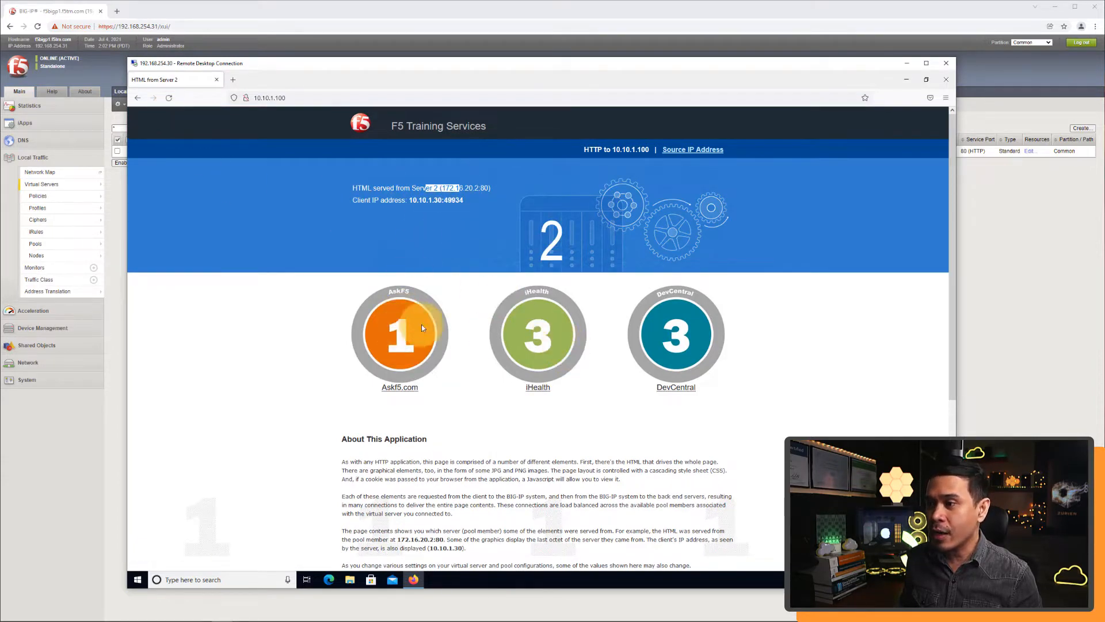
pyautogui.click(169, 99)
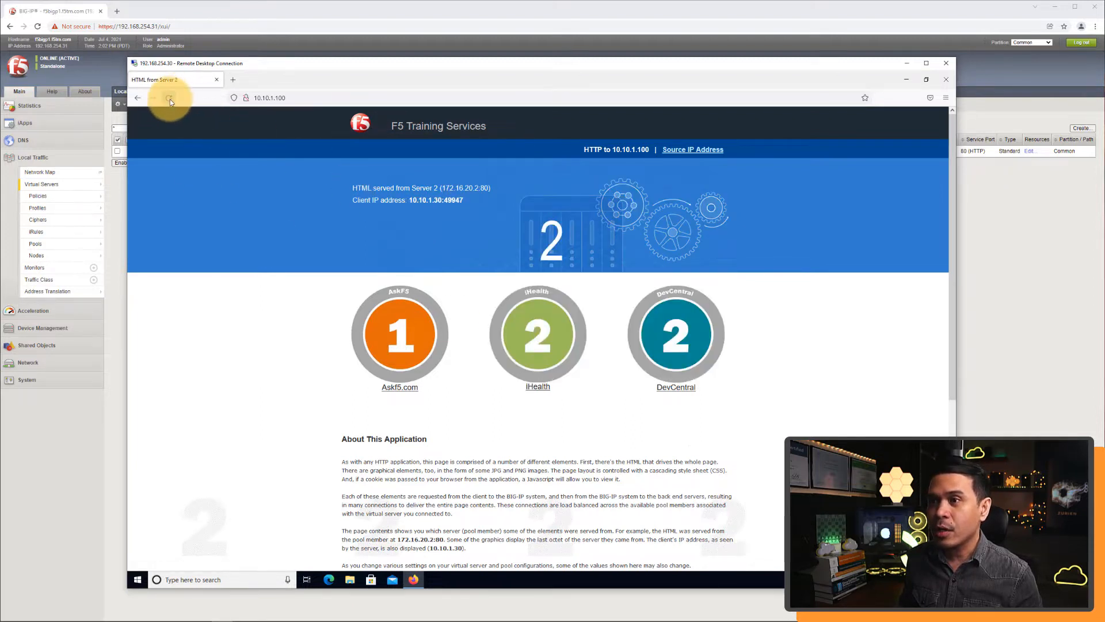
pyautogui.click(169, 99)
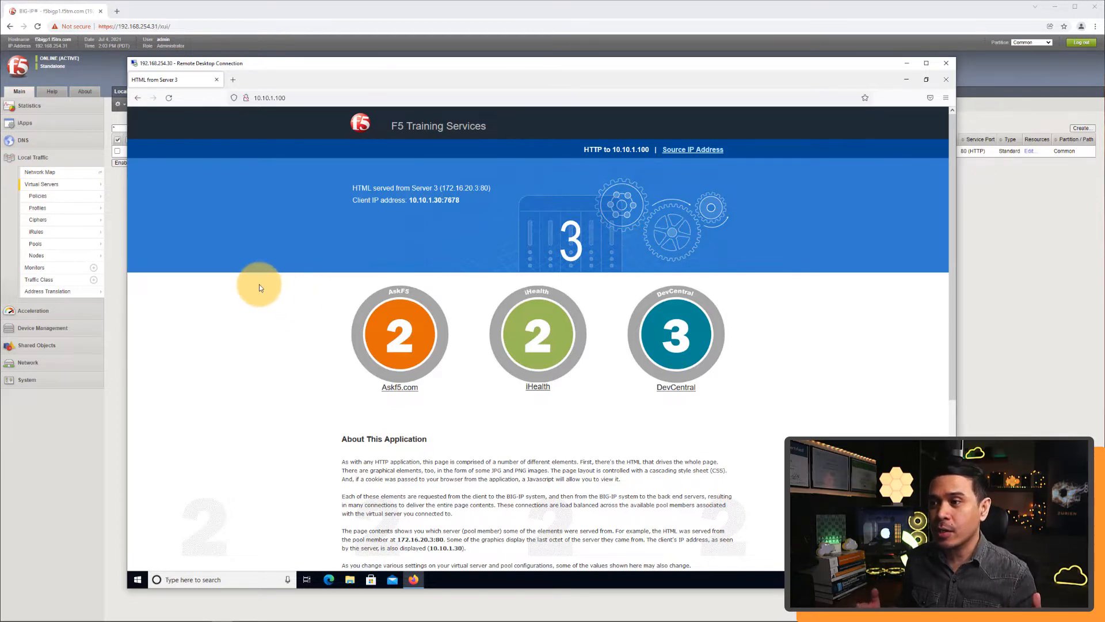
# Open the http_vs virtual server's resources and try to save cookie as its default persistence profile.
pyautogui.click(115, 220)
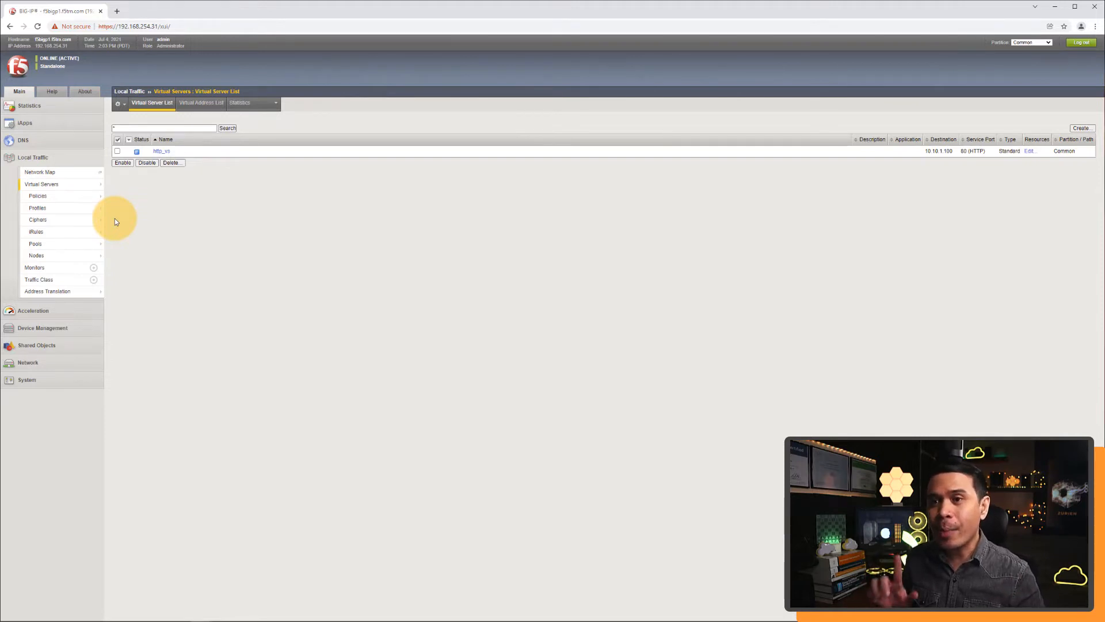
pyautogui.click(175, 163)
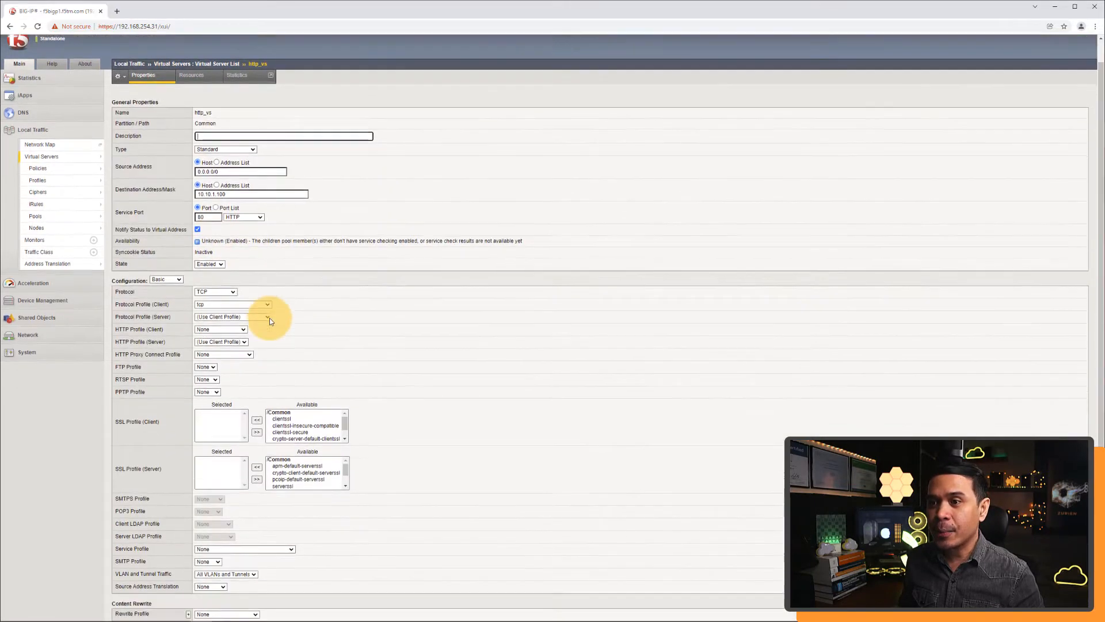
pyautogui.click(204, 106)
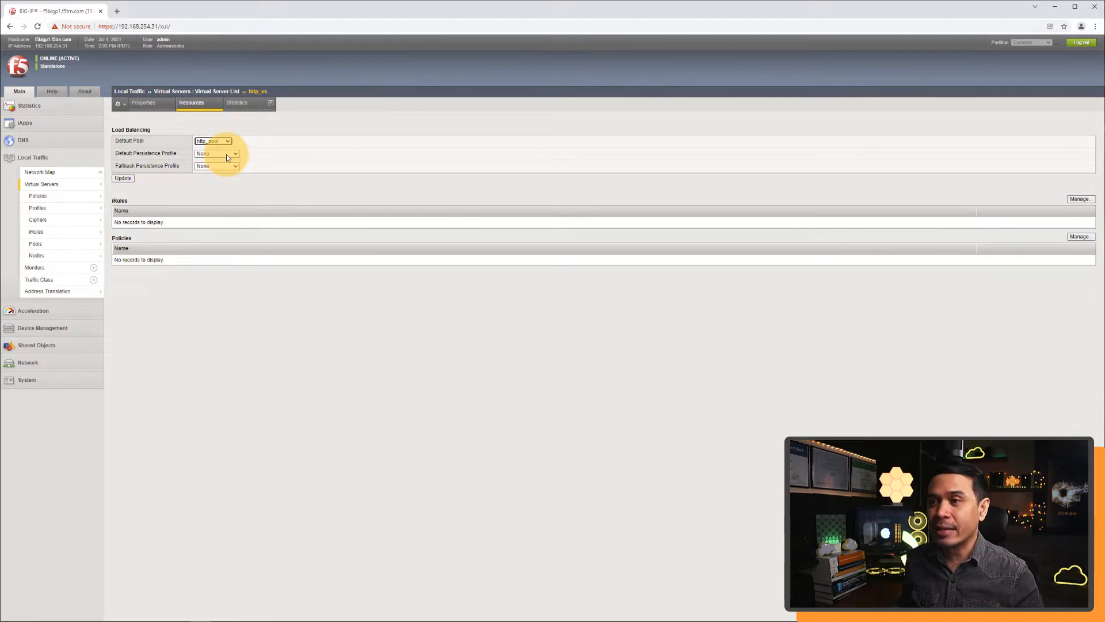
pyautogui.click(228, 154)
pyautogui.click(222, 165)
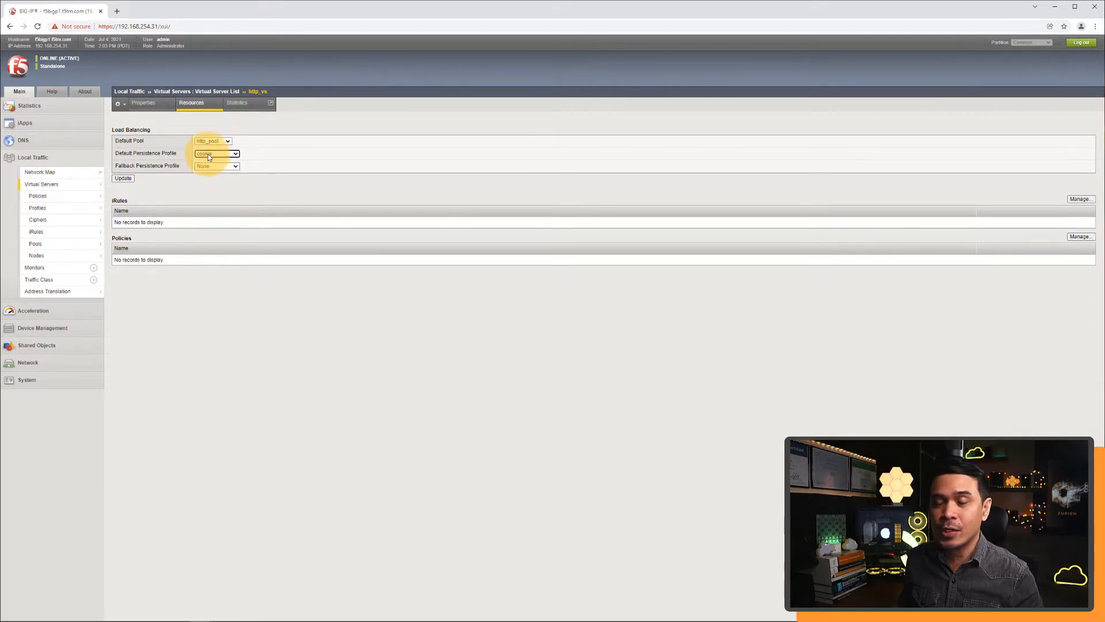
pyautogui.click(123, 178)
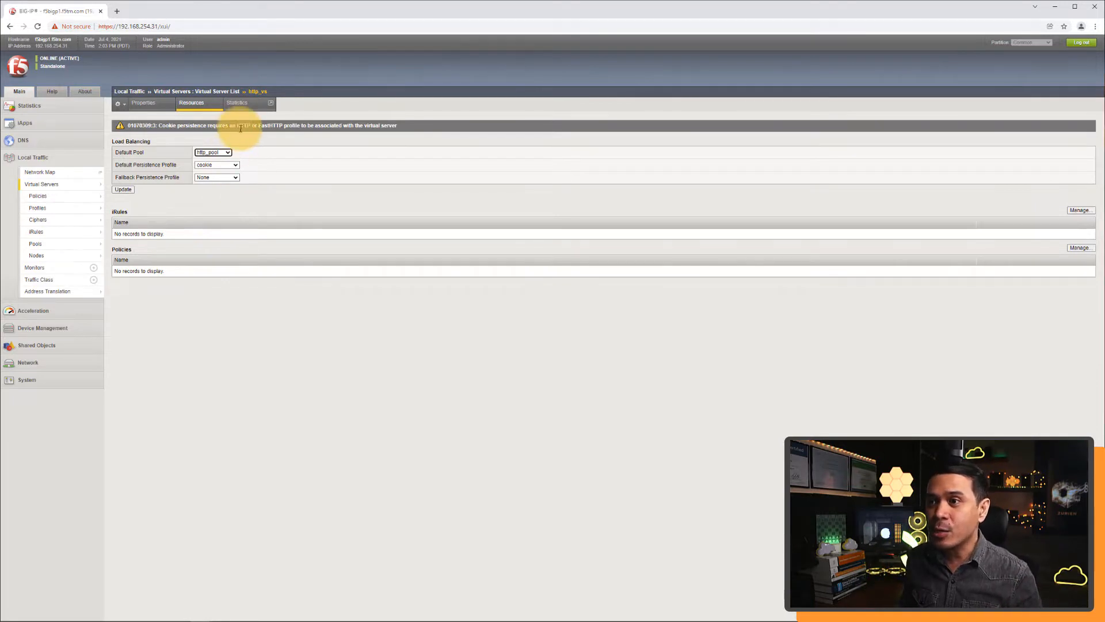
# Set the client HTTP profile of http_vs to http in its properties and save the update.
pyautogui.click(144, 105)
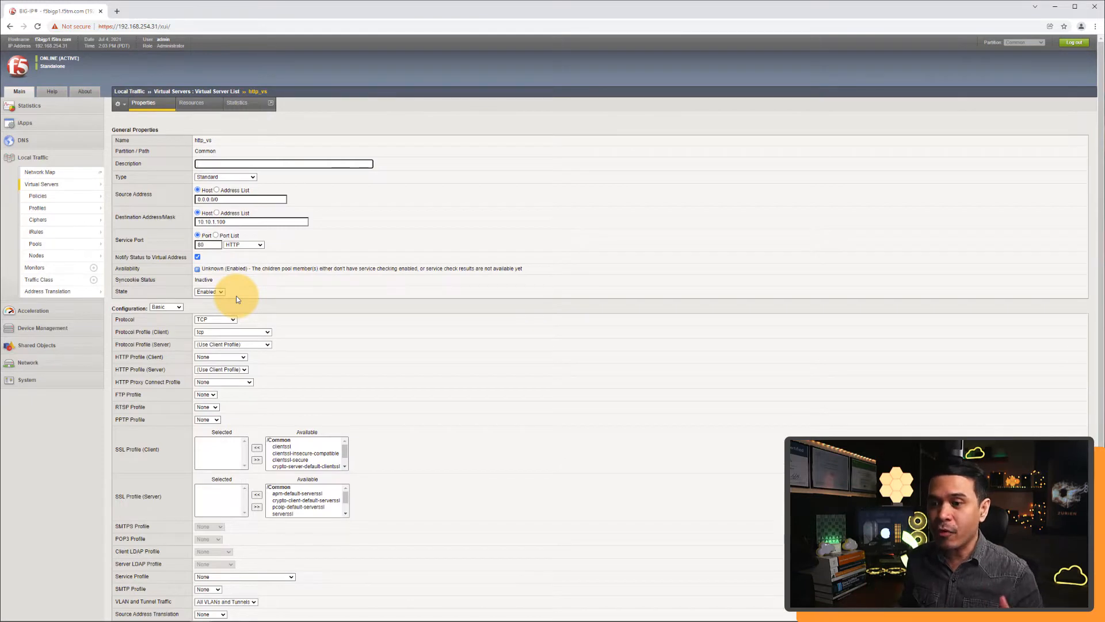
pyautogui.scroll(-1, 237, 323)
pyautogui.click(214, 313)
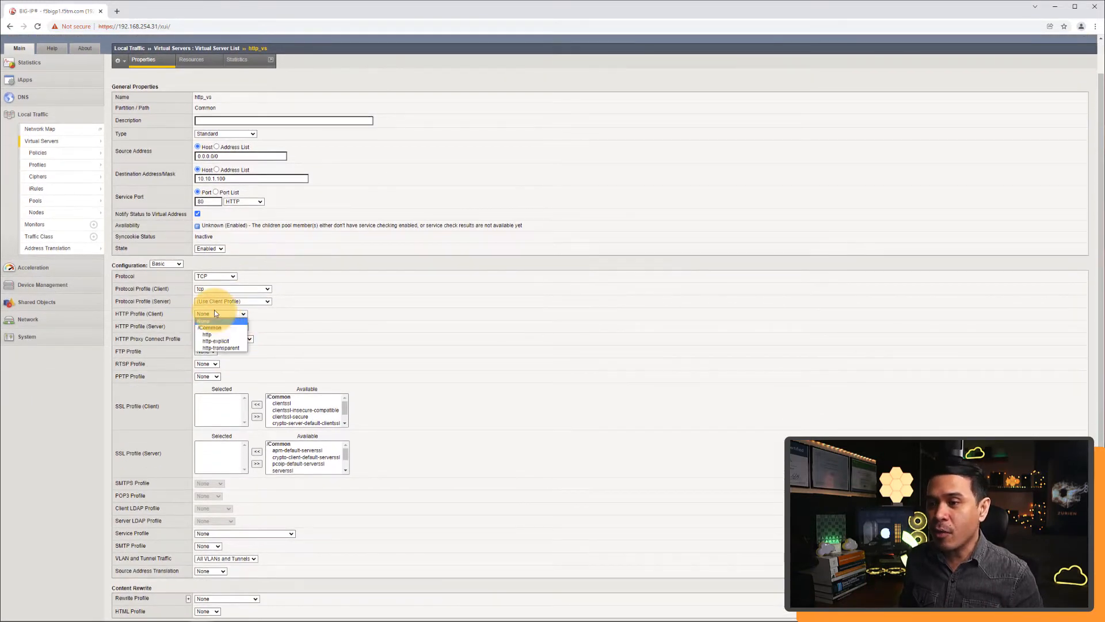
pyautogui.click(208, 335)
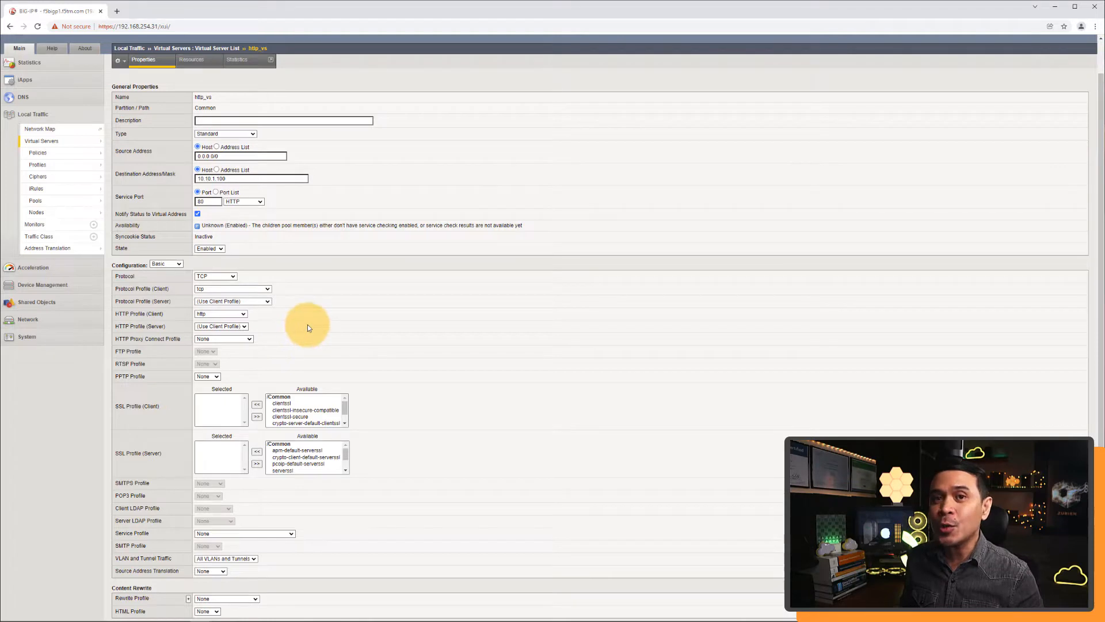
pyautogui.scroll(-3, 286, 357)
pyautogui.scroll(1, 221, 503)
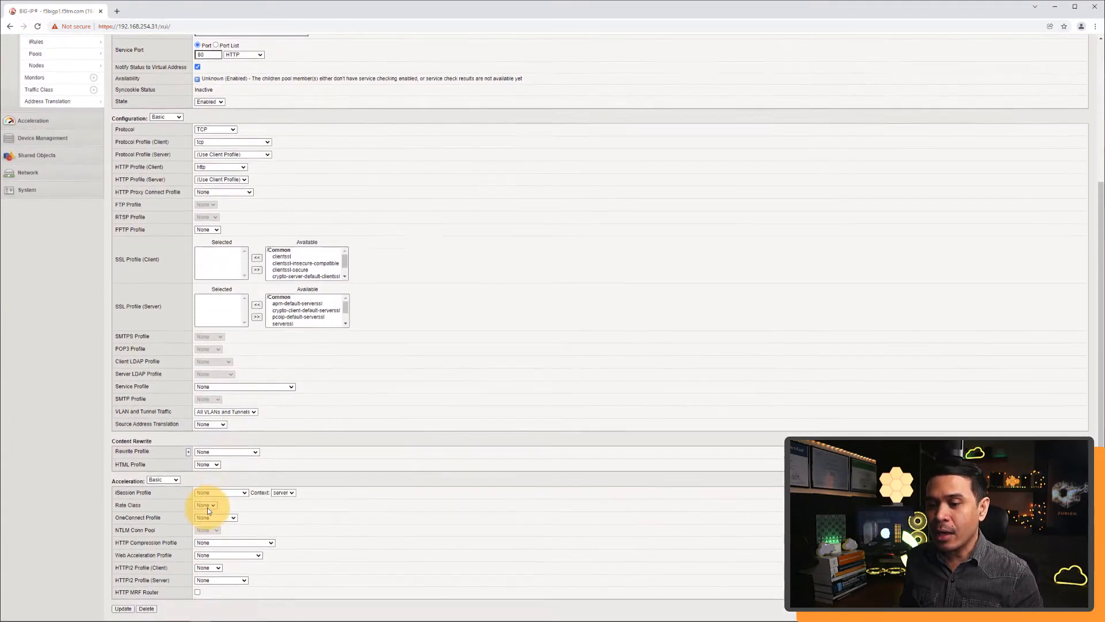
pyautogui.scroll(-1, 106, 595)
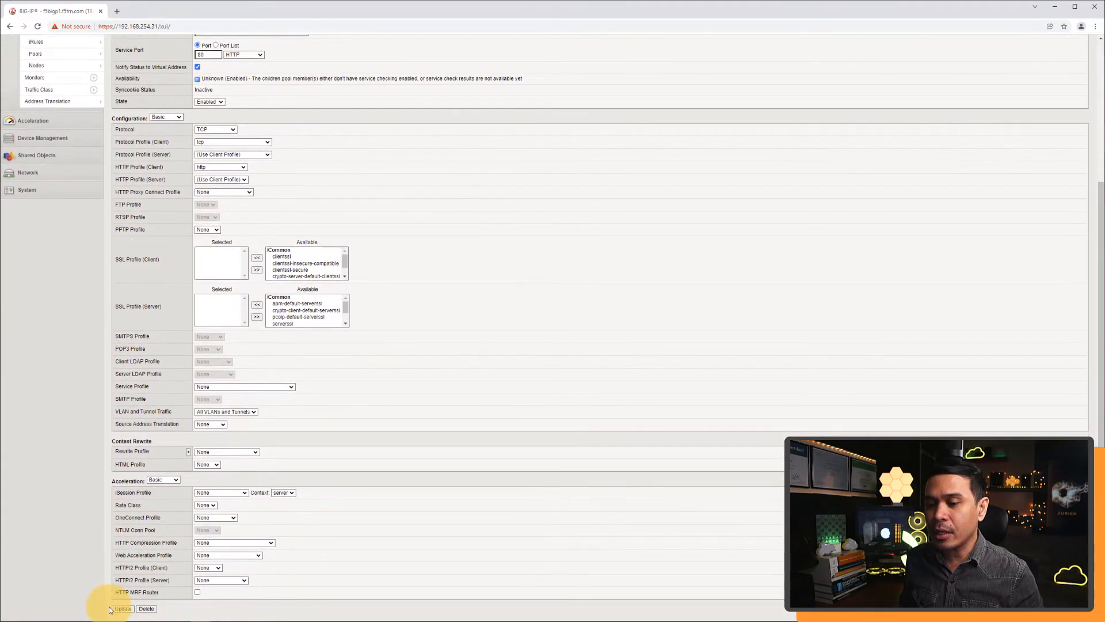
pyautogui.click(118, 608)
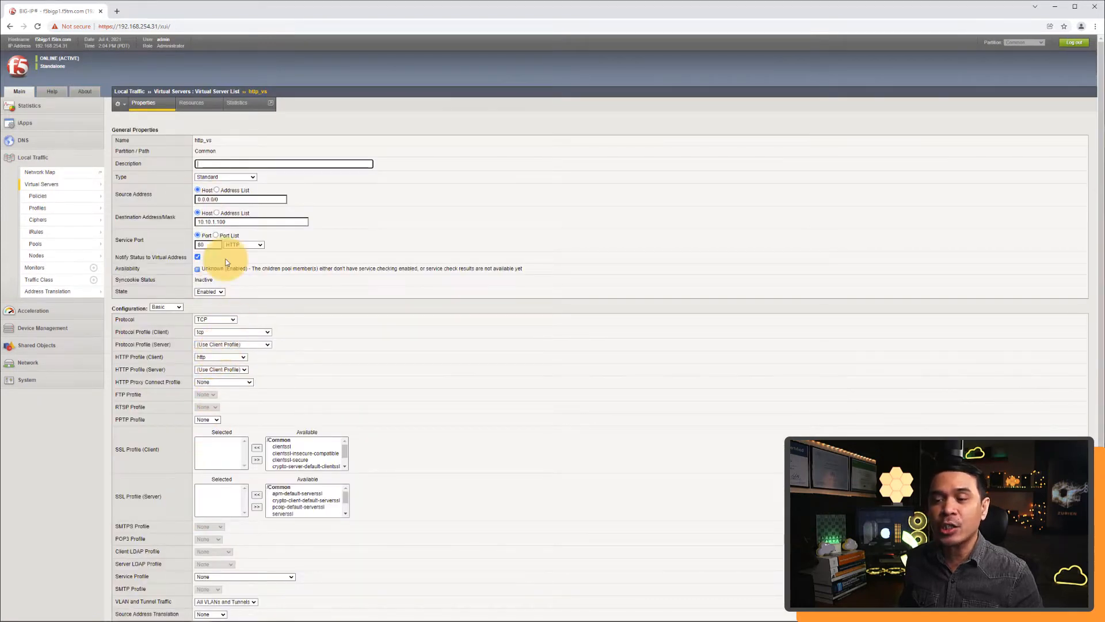
# Set the default persistence profile in the http_vs resources to cookie and save the update.
pyautogui.click(196, 106)
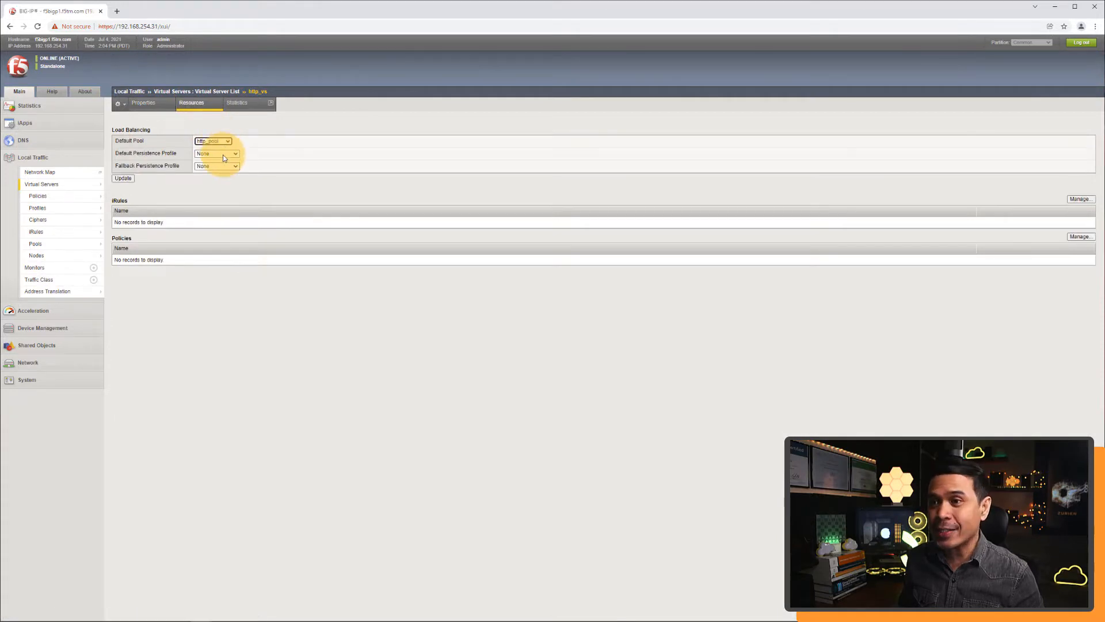
pyautogui.click(222, 154)
pyautogui.click(221, 178)
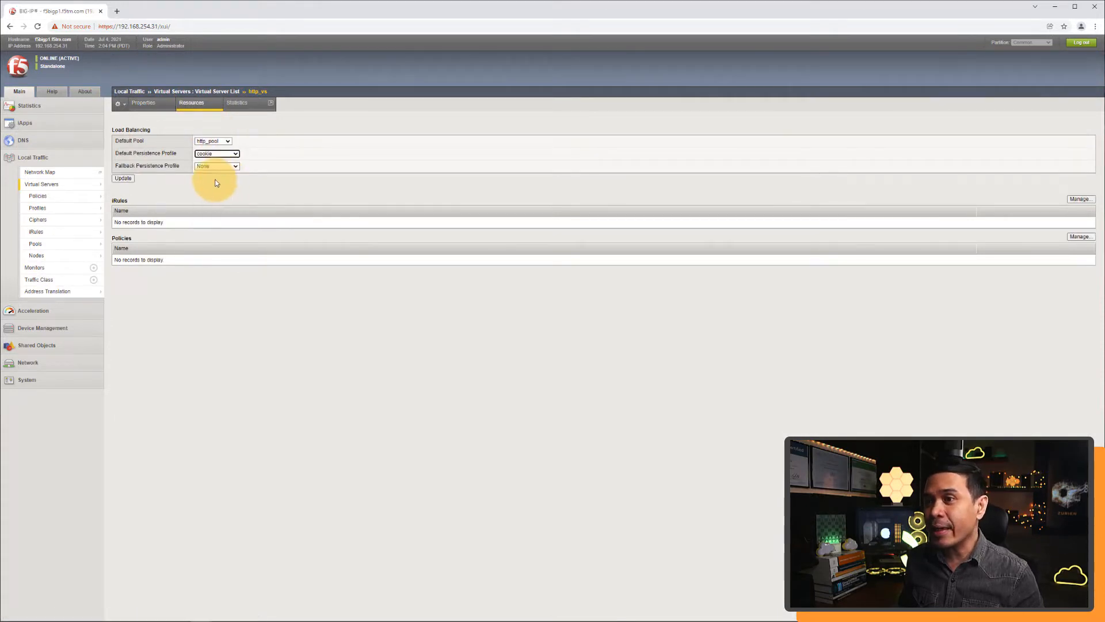
pyautogui.click(123, 178)
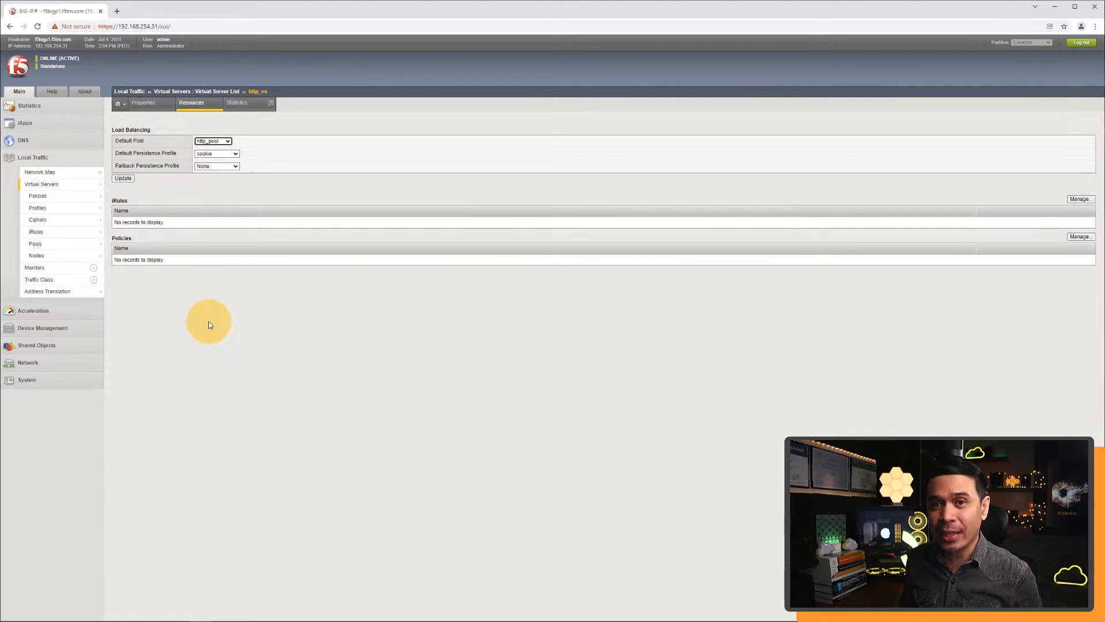
# Switch to Firefox in the remote desktop session and reload 10.10.1.100 repeatedly to check which server delivers the HTML and graphics.
pyautogui.hotkey('alt', 'Tab')
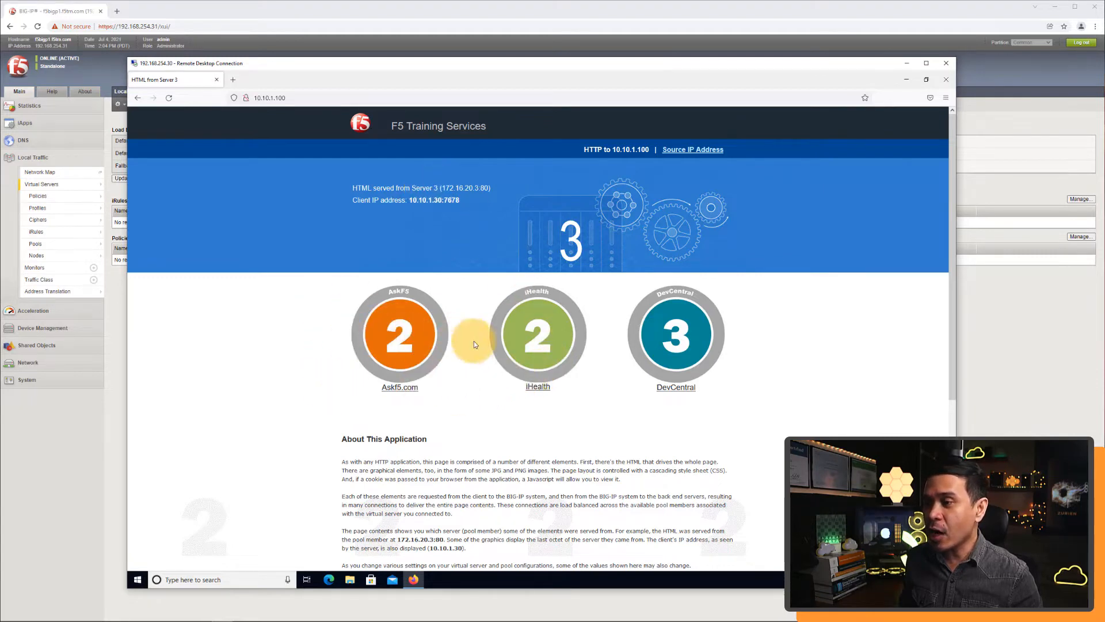
pyautogui.click(172, 99)
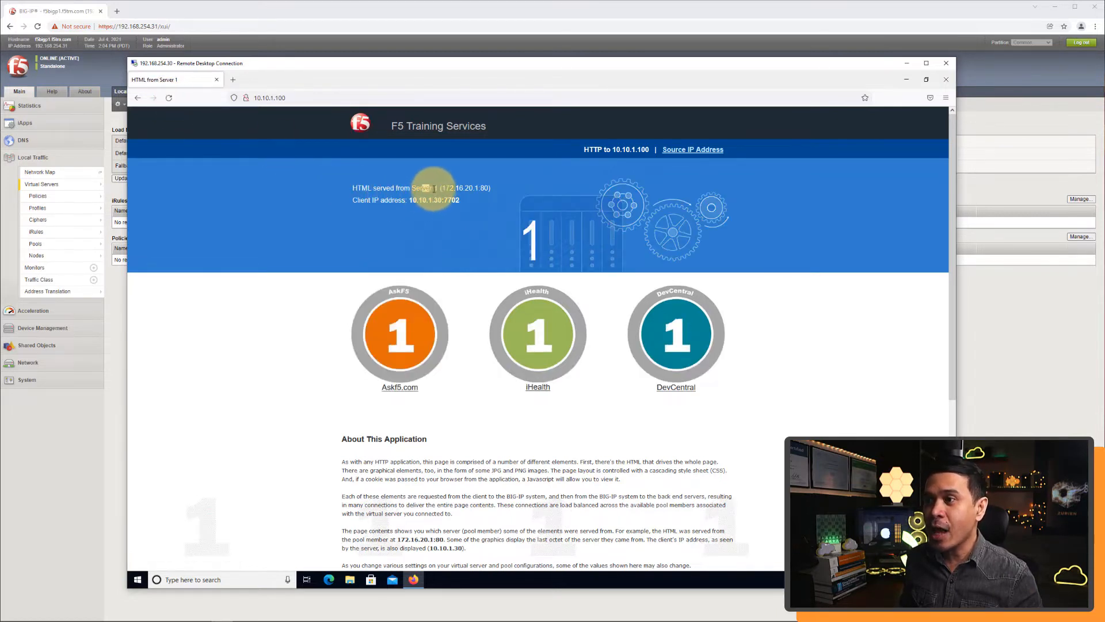
pyautogui.moveTo(422, 189); pyautogui.dragTo(439, 189)
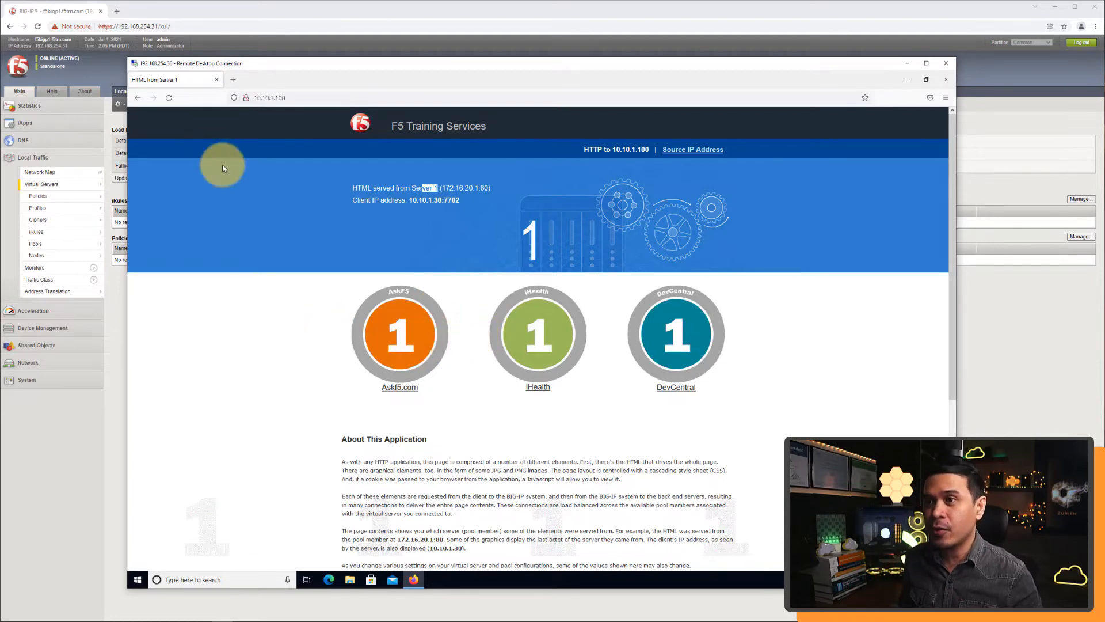
pyautogui.click(170, 98)
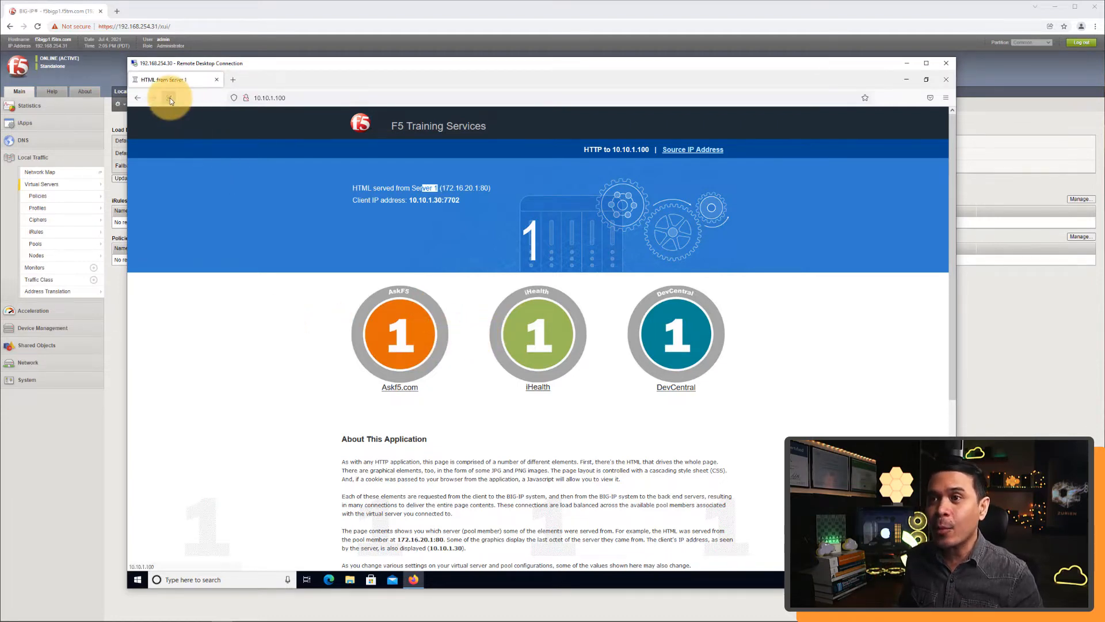
pyautogui.click(170, 98)
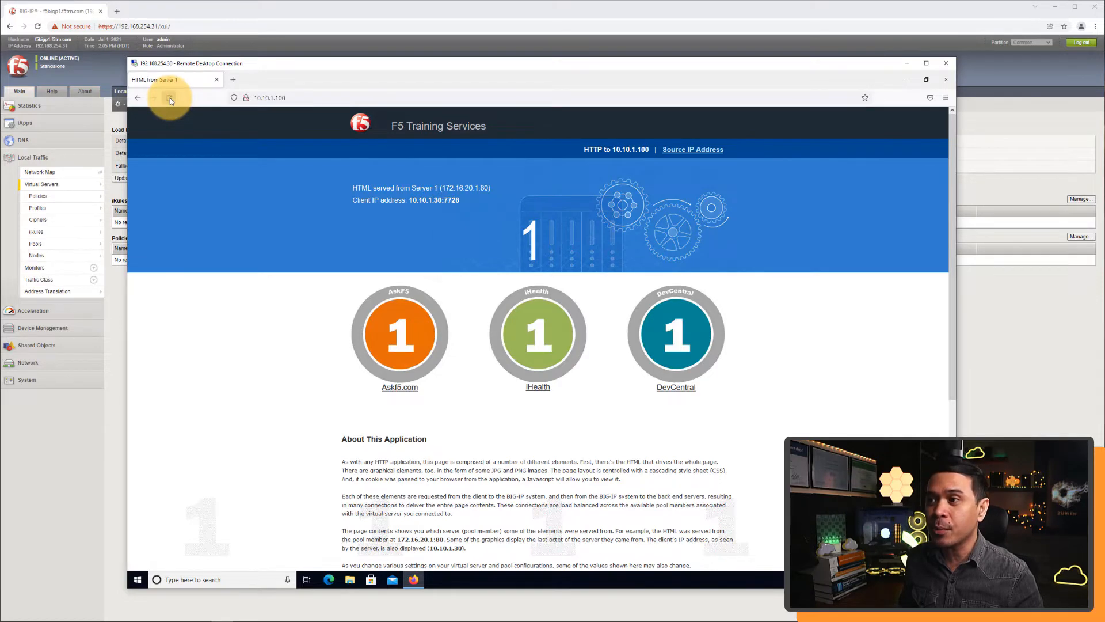
pyautogui.click(170, 98)
pyautogui.click(170, 98)
pyautogui.click(170, 98)
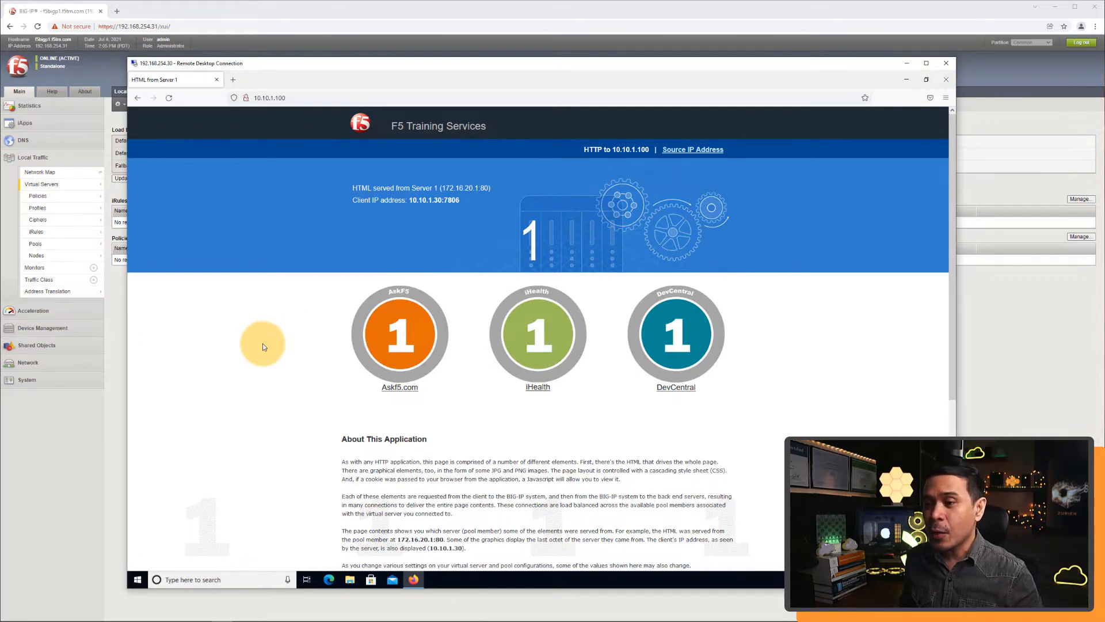
pyautogui.rightClick(270, 327)
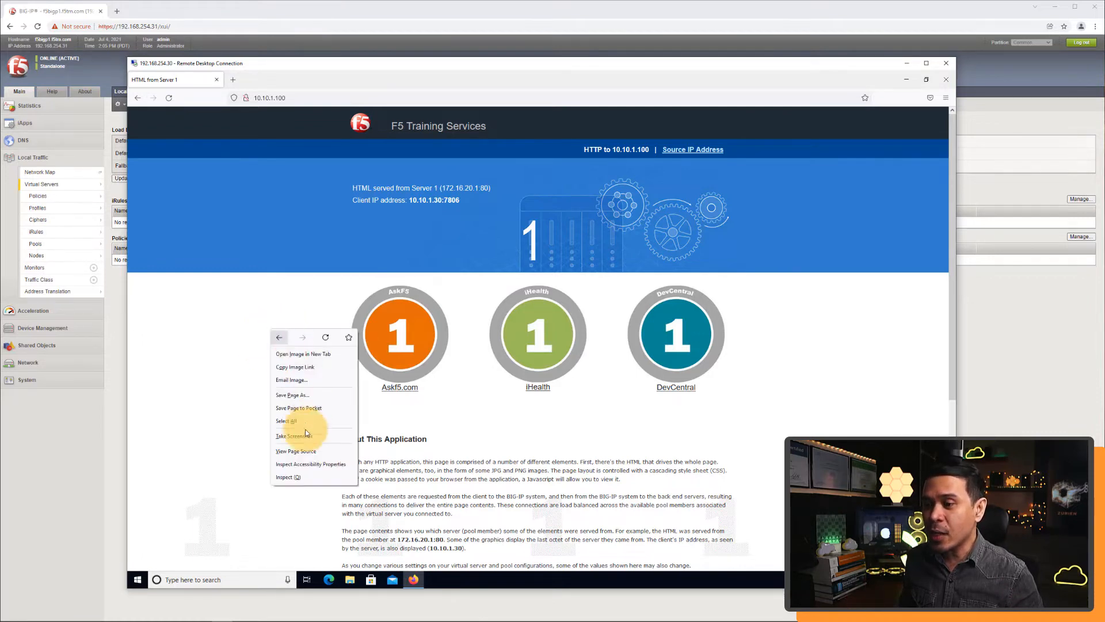
pyautogui.click(297, 478)
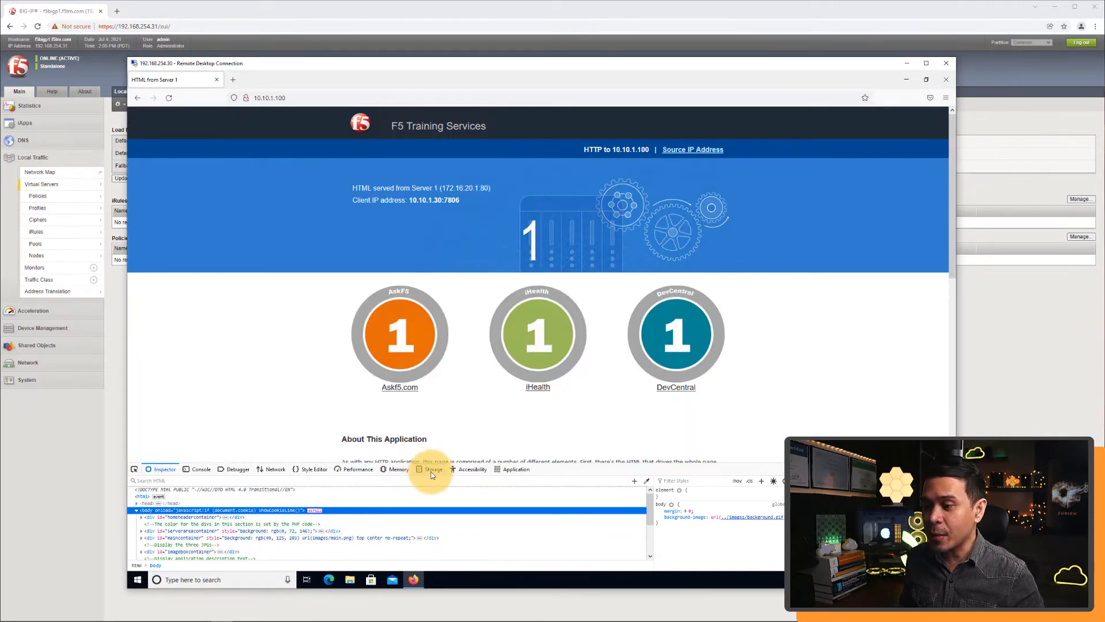
pyautogui.click(433, 472)
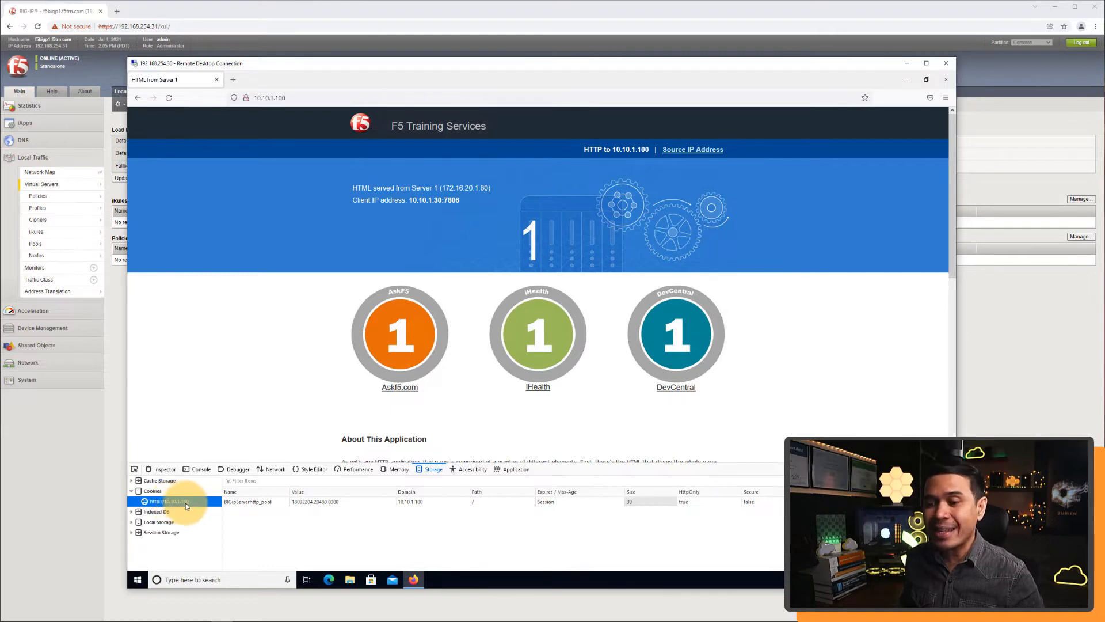
pyautogui.click(255, 502)
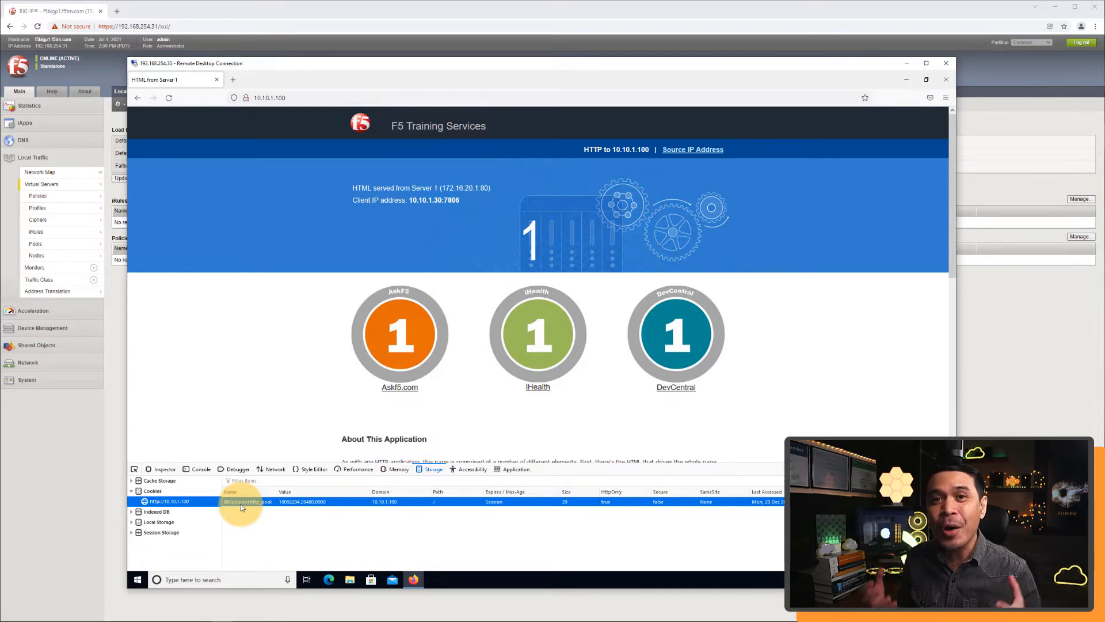
pyautogui.doubleClick(295, 502)
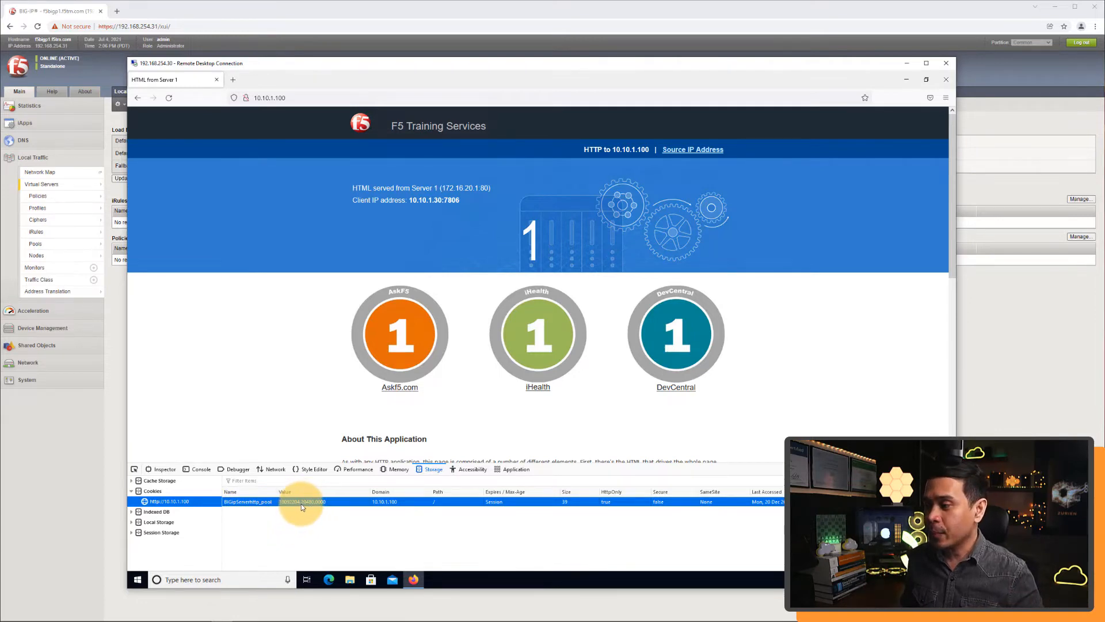
pyautogui.doubleClick(394, 502)
pyautogui.click(273, 388)
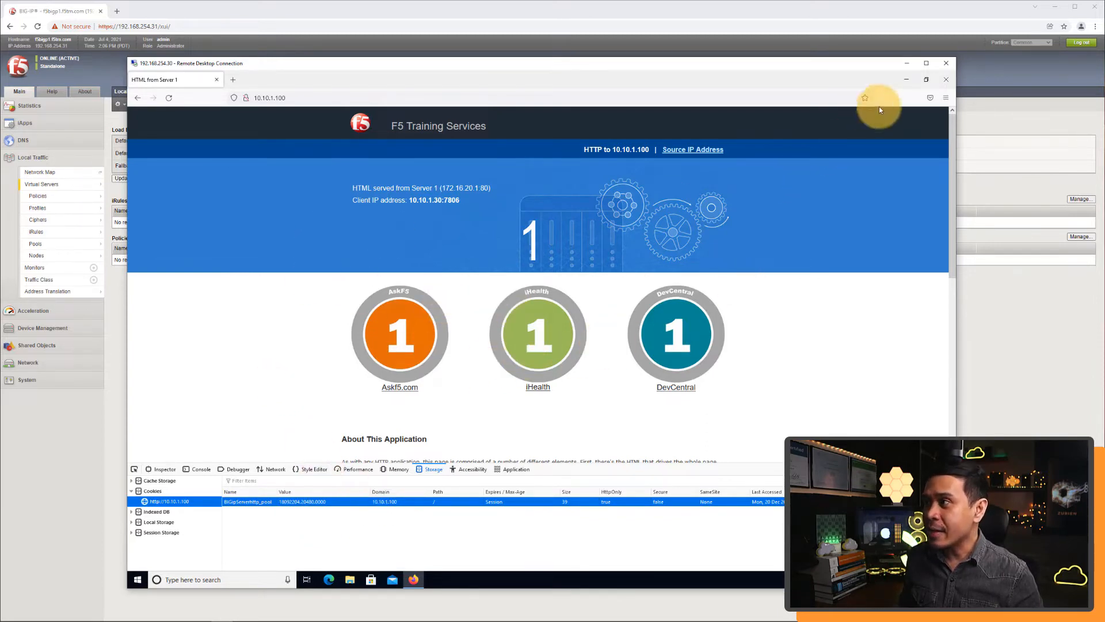
# Minimize Firefox, launch Google Chrome on the remote desktop and load 10.10.1.100 to check which servers respond.
pyautogui.click(905, 80)
pyautogui.doubleClick(144, 177)
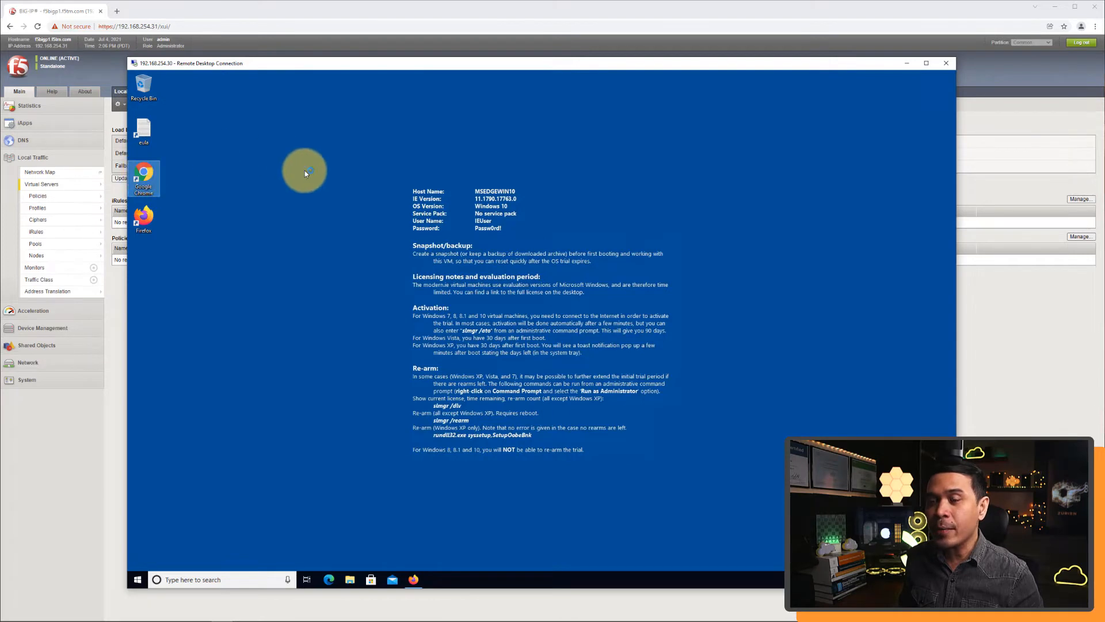
pyautogui.write('10')
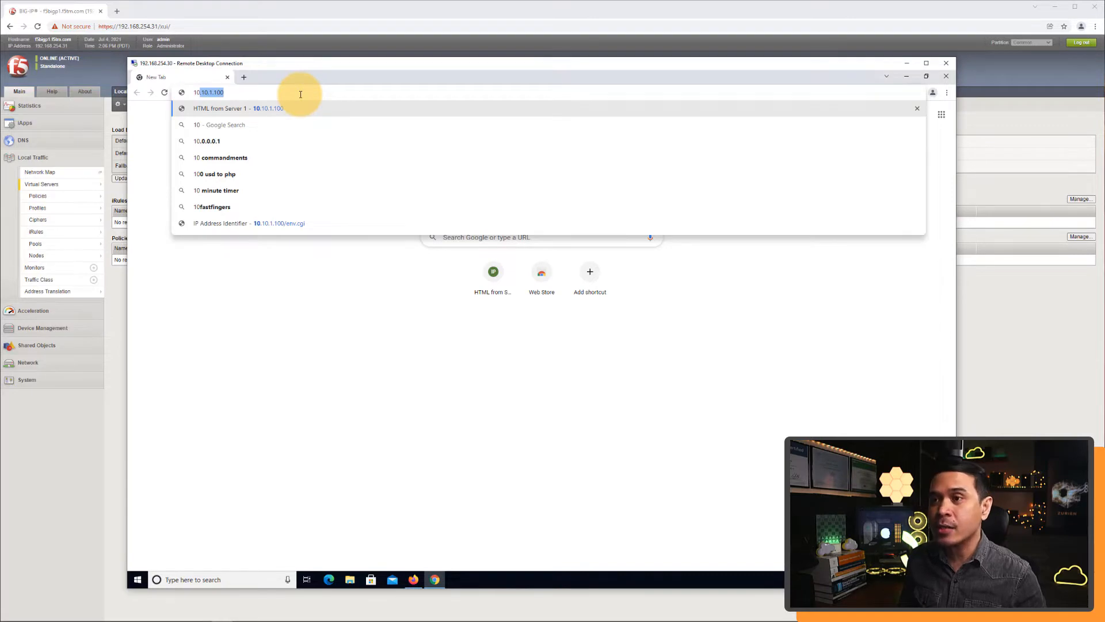
pyautogui.press('Return')
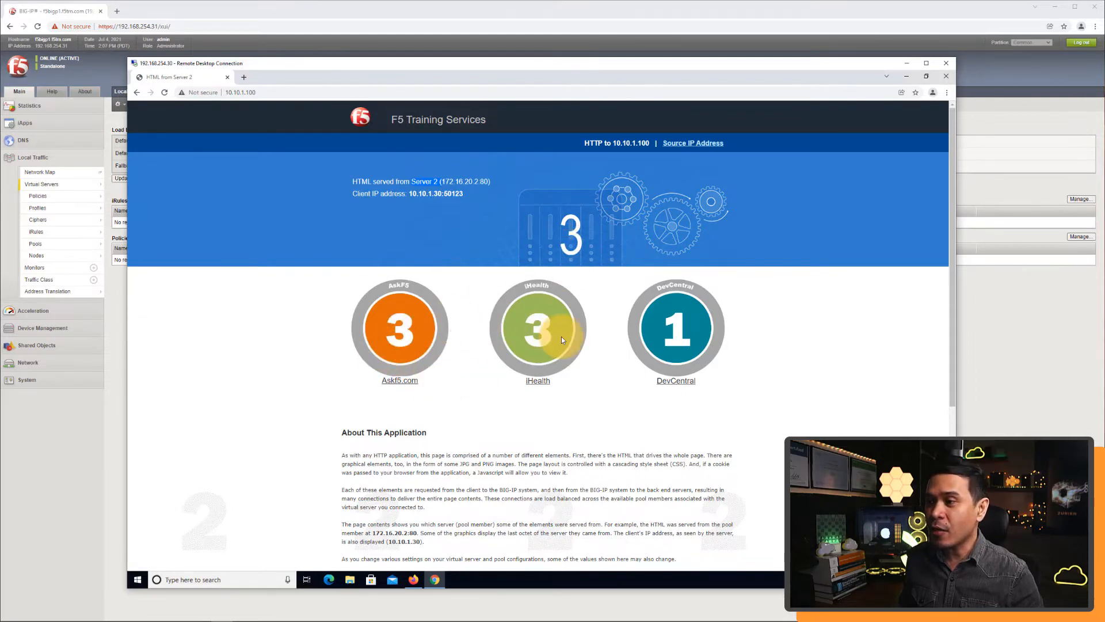
# Open the test page's Source IP Address link and reload it to compare the connected node address.
pyautogui.click(667, 143)
pyautogui.moveTo(241, 209); pyautogui.dragTo(286, 209)
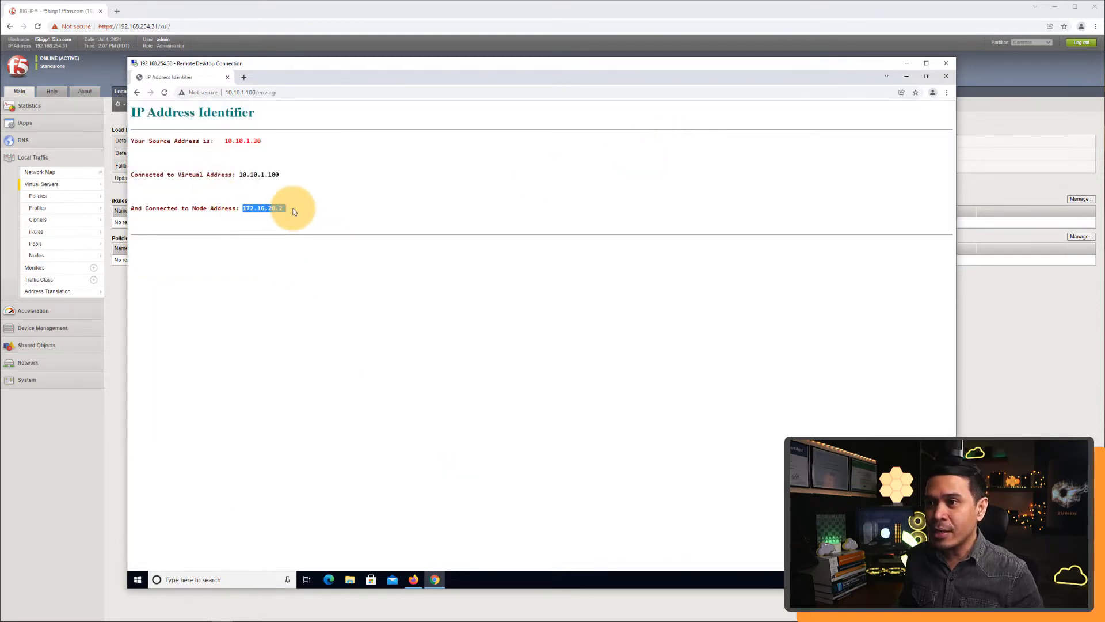
pyautogui.click(165, 95)
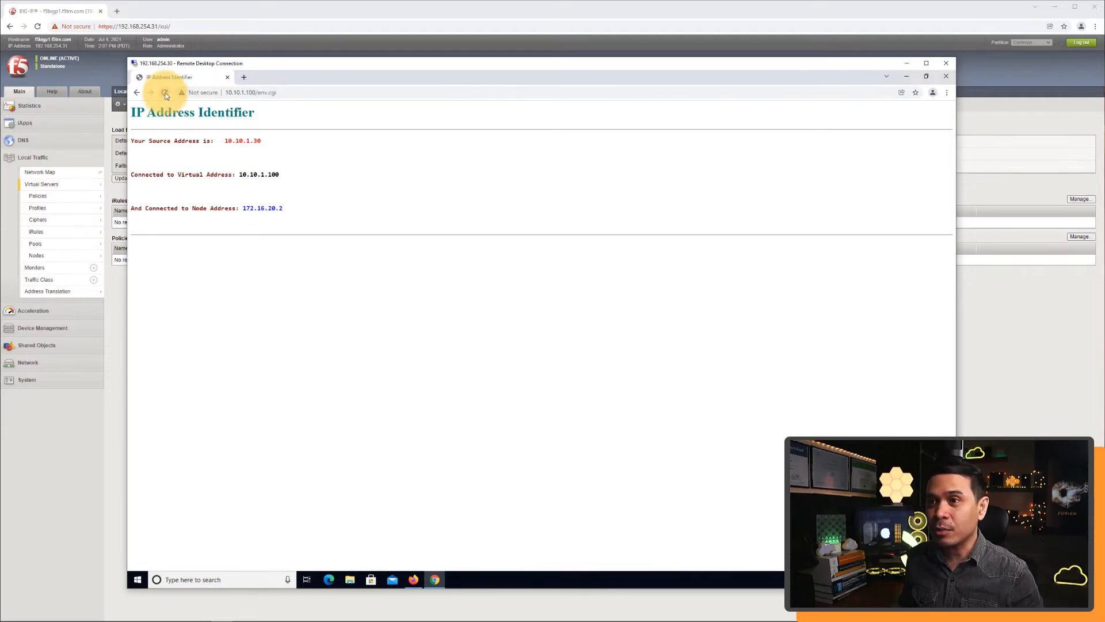
pyautogui.moveTo(249, 208); pyautogui.dragTo(287, 213)
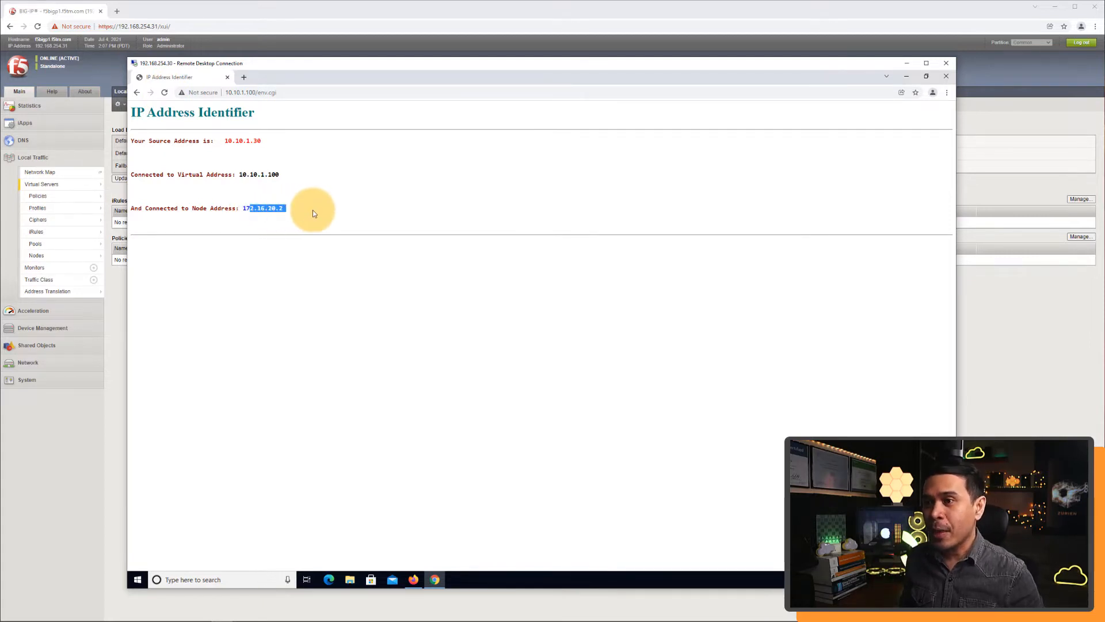
pyautogui.click(313, 211)
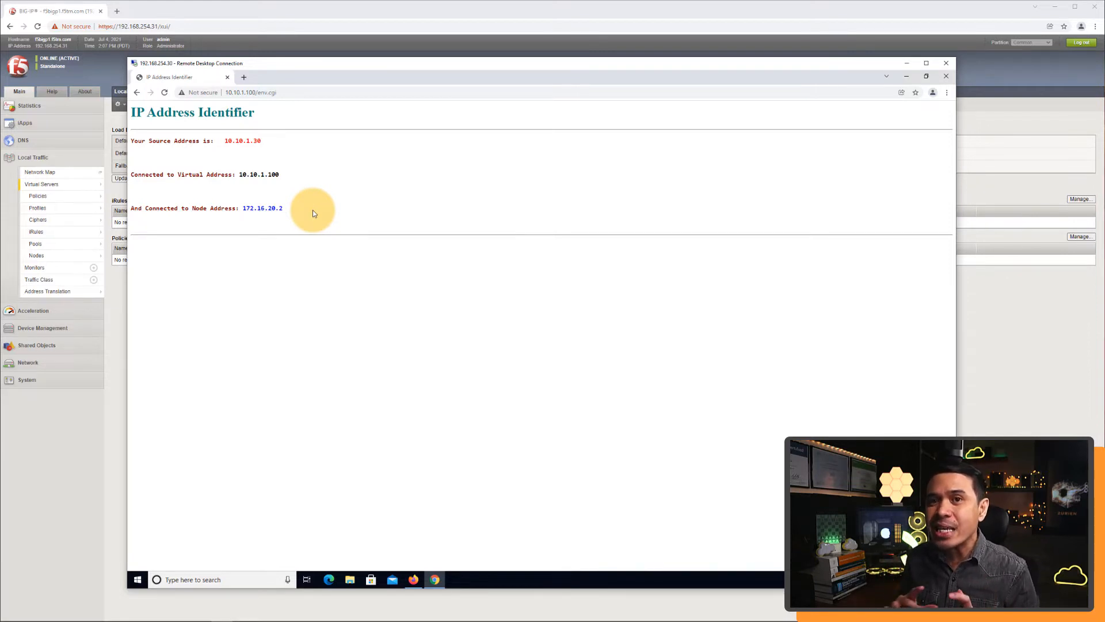
# Search for "f5 cookie decoder" in a new Chrome tab and open the BIGIP Cookie Decoder extension's Chrome Web Store page.
pyautogui.click(245, 77)
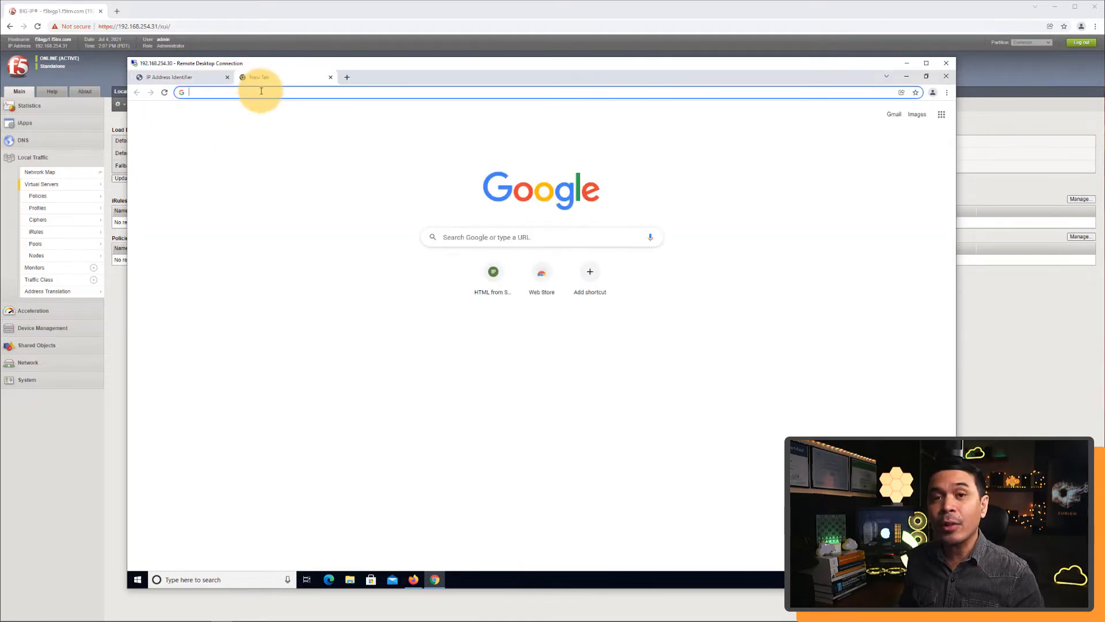
pyautogui.click(261, 90)
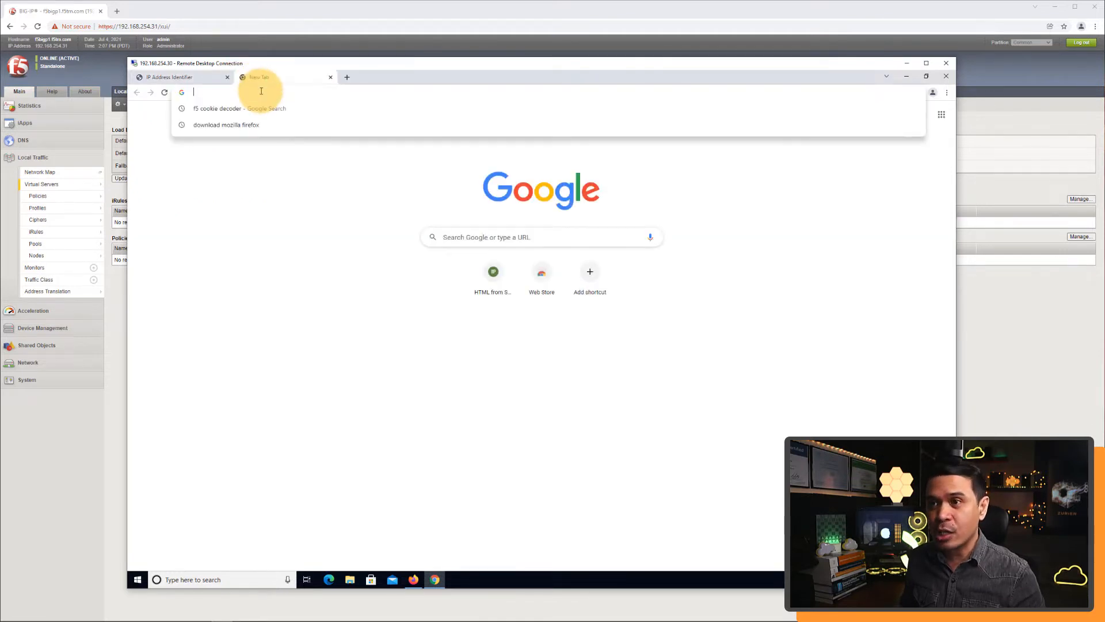
pyautogui.click(219, 108)
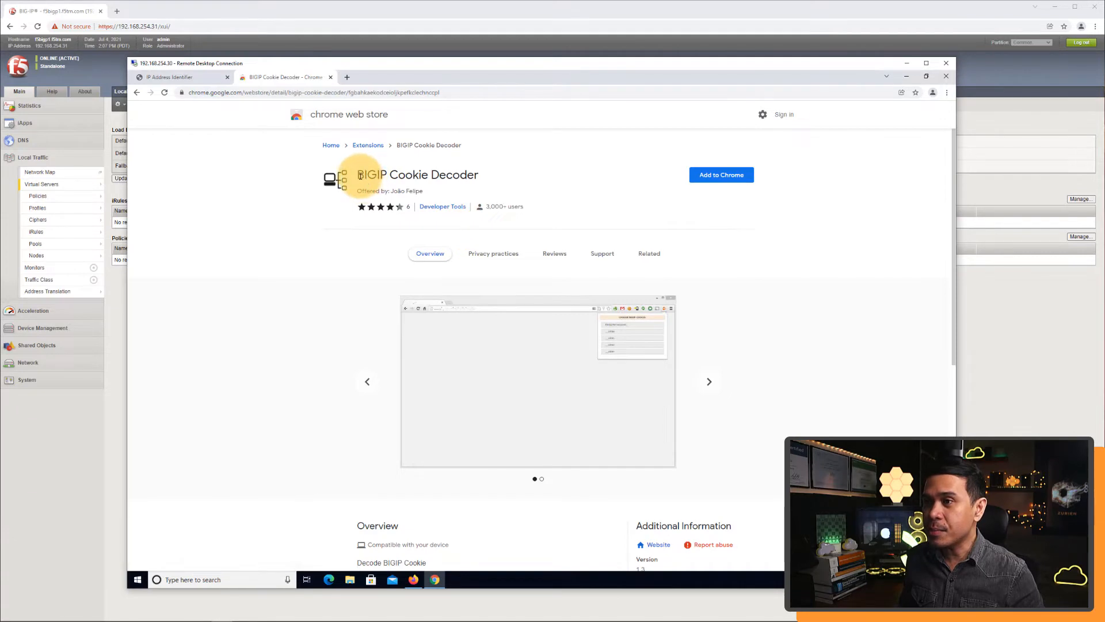
# Read the BIGIP Cookie Decoder overview to learn how the extension decodes the load balancer's persistence cookies.
pyautogui.moveTo(358, 175); pyautogui.dragTo(484, 183)
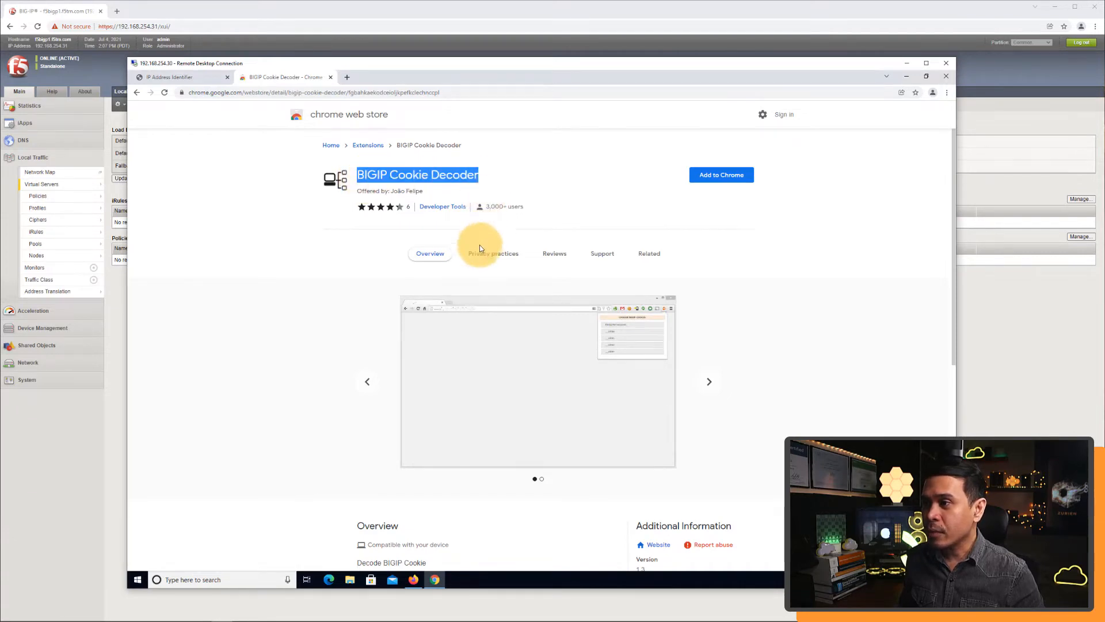
pyautogui.scroll(-4, 370, 321)
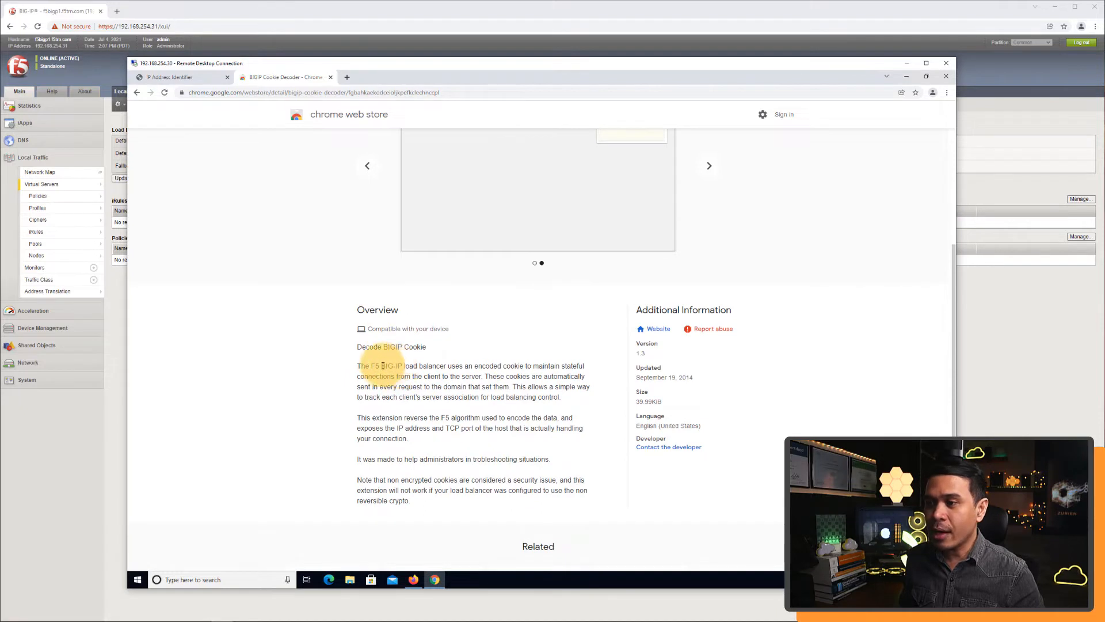
pyautogui.moveTo(468, 366); pyautogui.dragTo(523, 364)
pyautogui.click(537, 366)
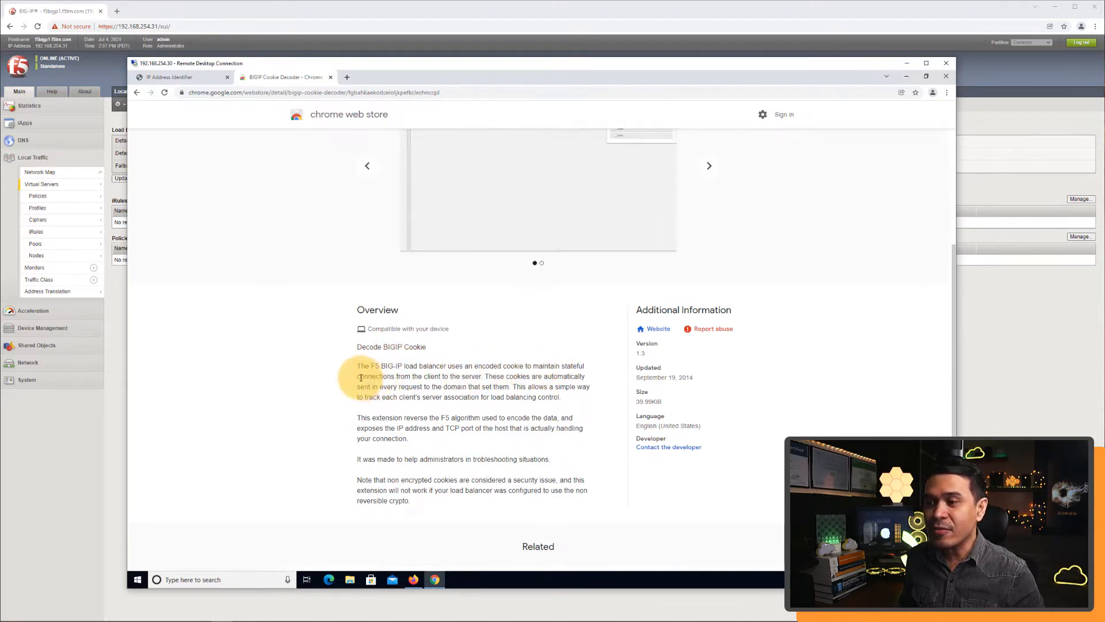
pyautogui.moveTo(361, 378); pyautogui.dragTo(408, 376)
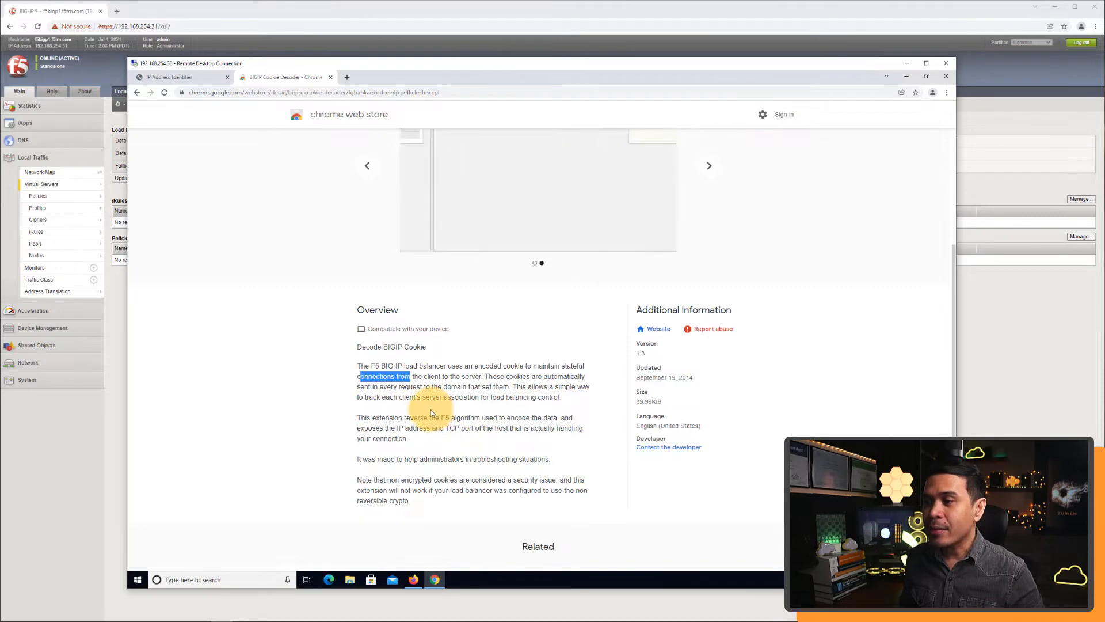
pyautogui.scroll(3, 430, 410)
pyautogui.scroll(-1, 493, 394)
pyautogui.scroll(1, 491, 396)
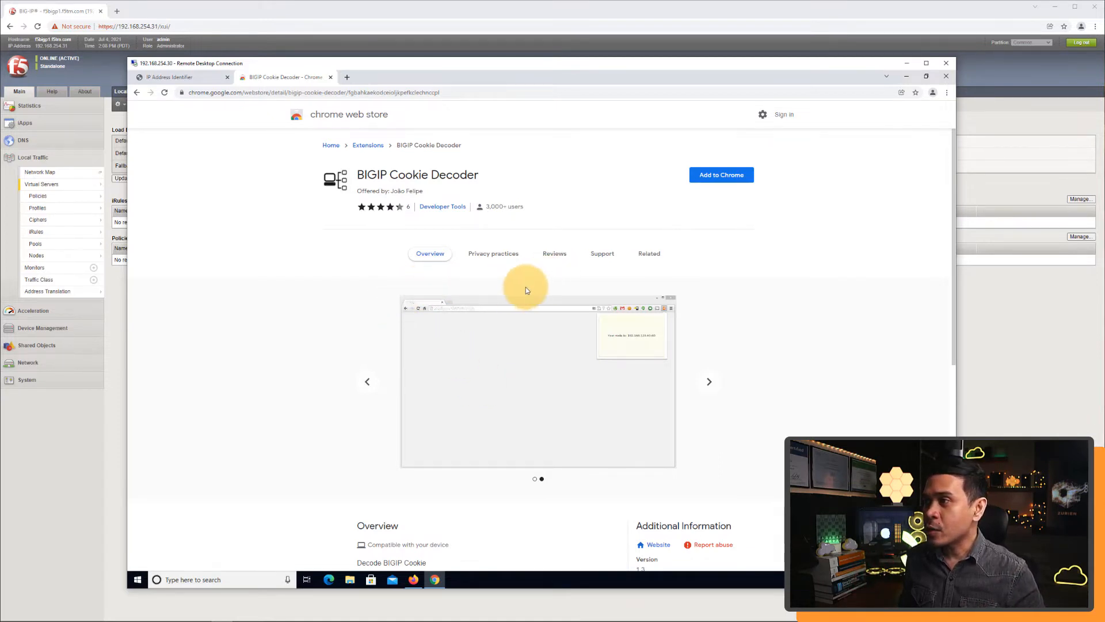
# Add the BIGIP Cookie Decoder extension to Chrome, approve its permissions and dismiss the installation notice.
pyautogui.click(713, 181)
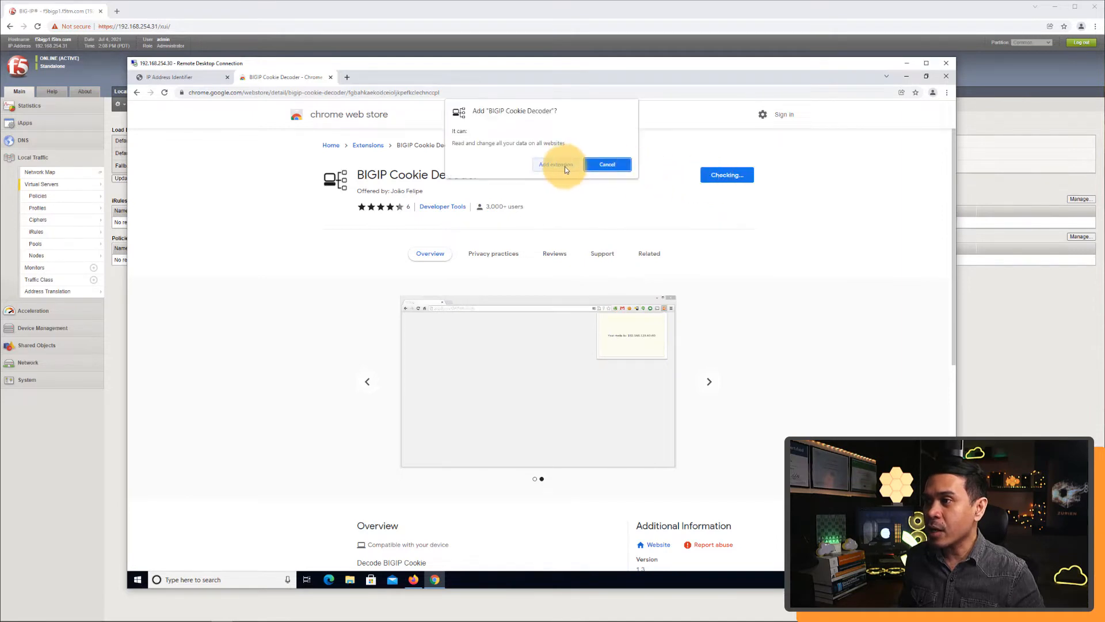
pyautogui.click(565, 167)
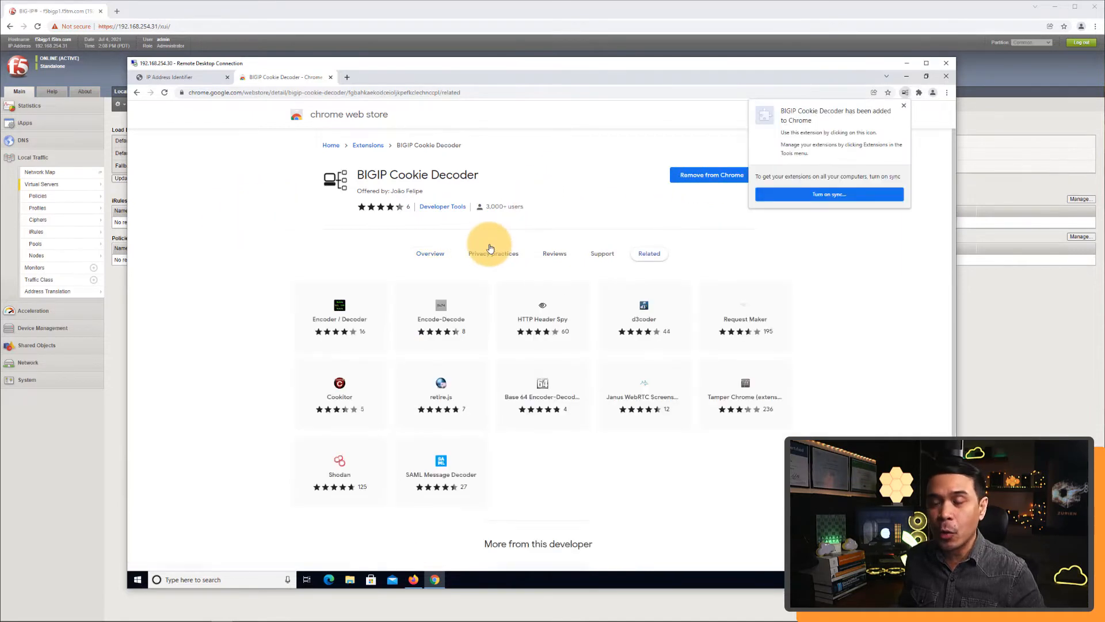
pyautogui.click(905, 107)
# Run BIGIP Cookie Decoder on the IP Address Identifier page and decode the BIGipServerhttp_pool cookie.
pyautogui.click(919, 93)
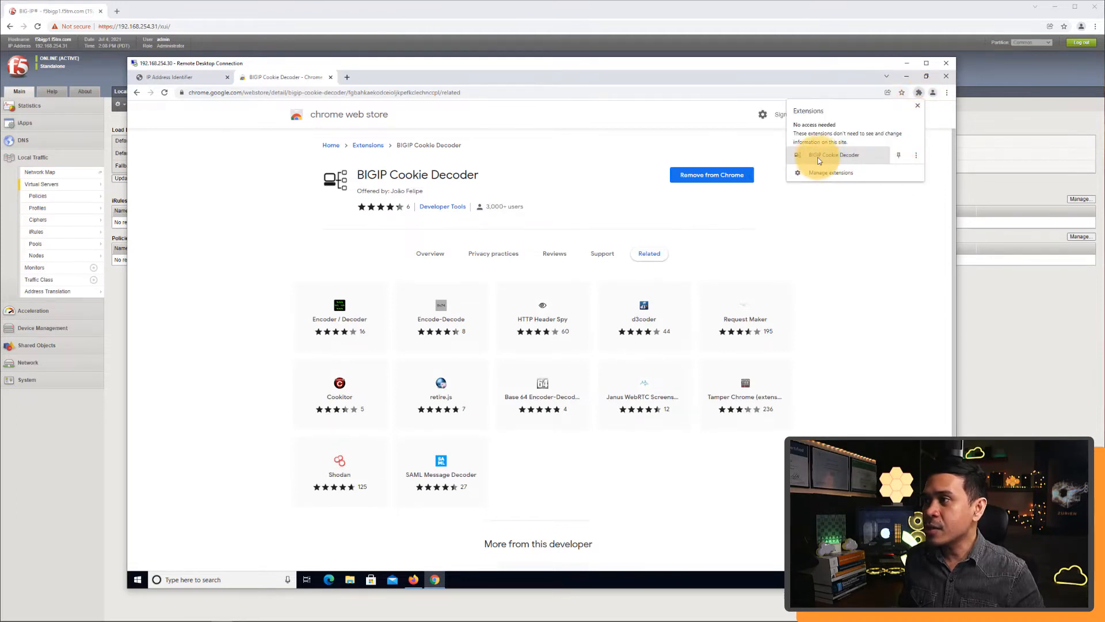
pyautogui.click(190, 78)
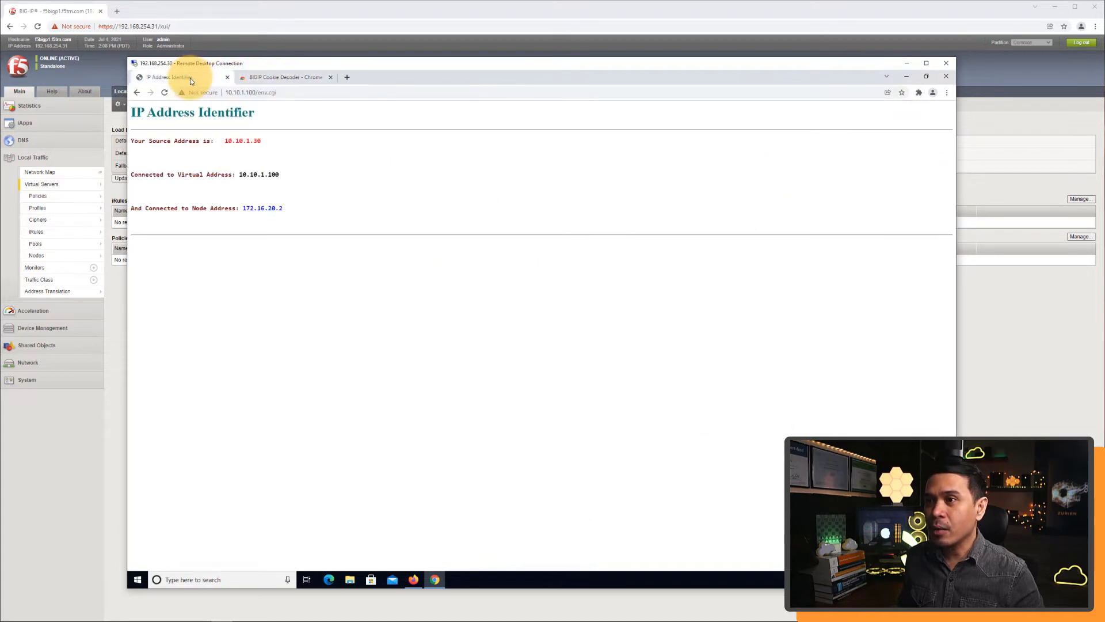
pyautogui.click(918, 94)
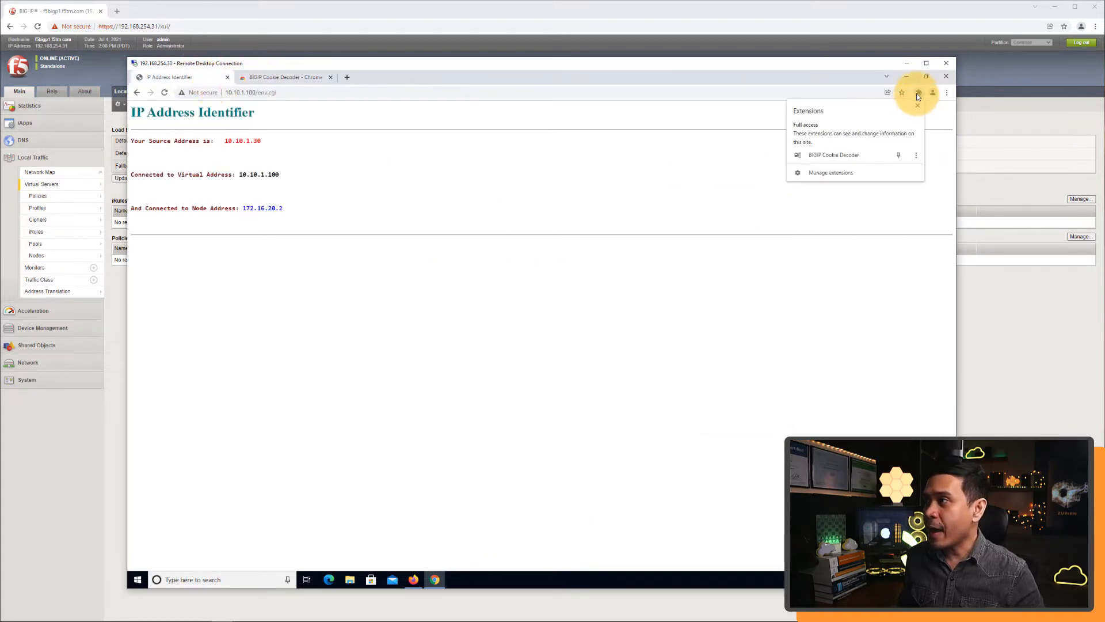
pyautogui.click(824, 159)
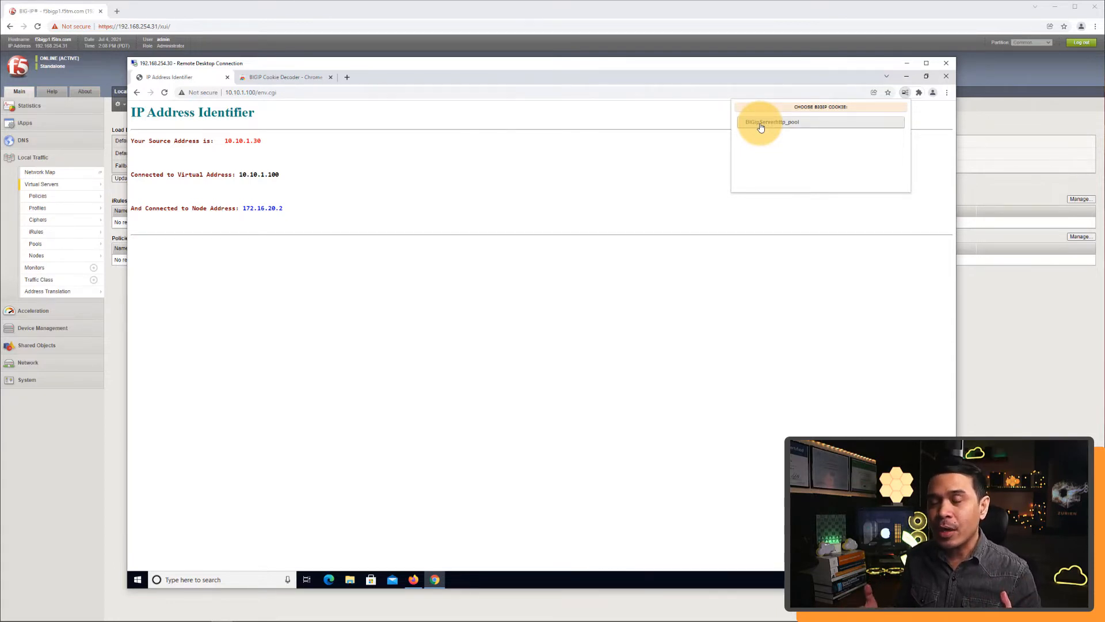
pyautogui.click(761, 122)
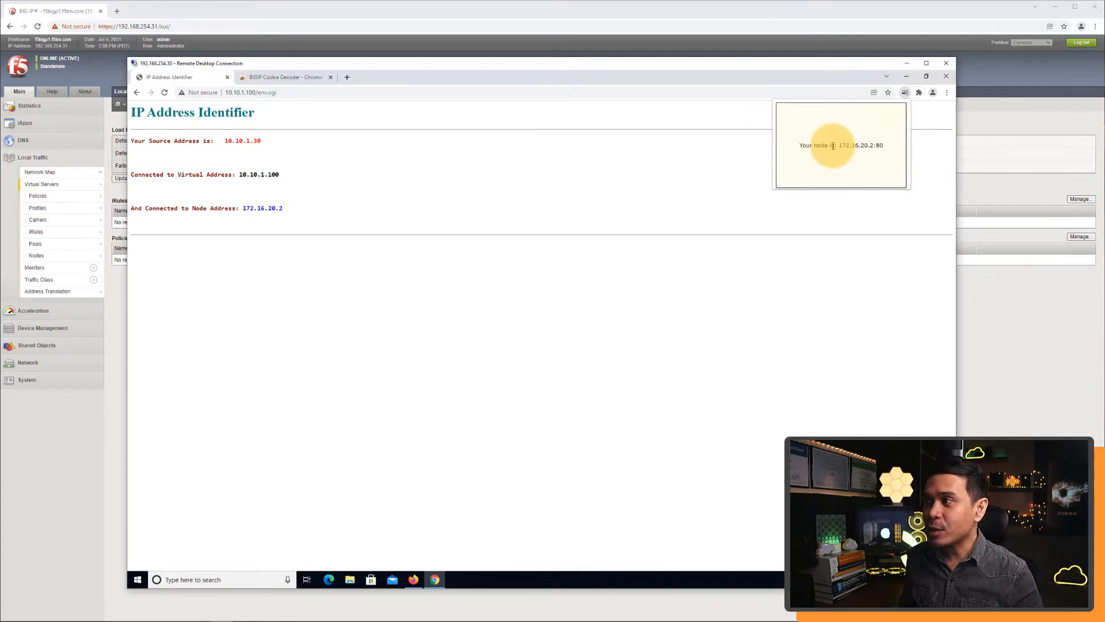
# Examine the decoded node's IP address and port against the page's connected node address, and run the decoder again.
pyautogui.moveTo(832, 147); pyautogui.dragTo(884, 149)
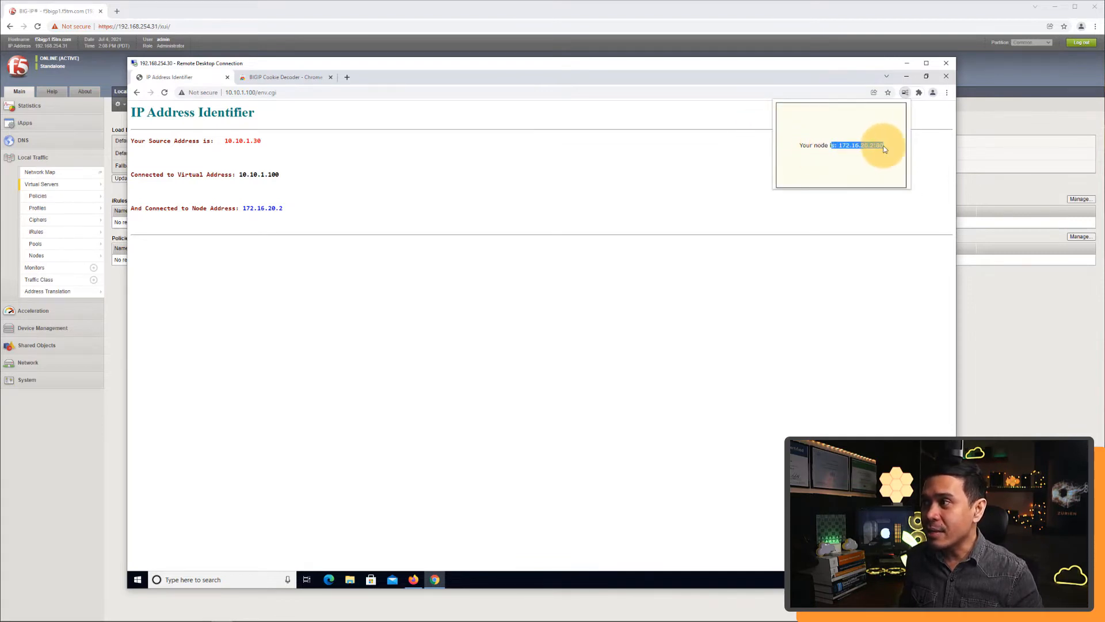
pyautogui.click(825, 146)
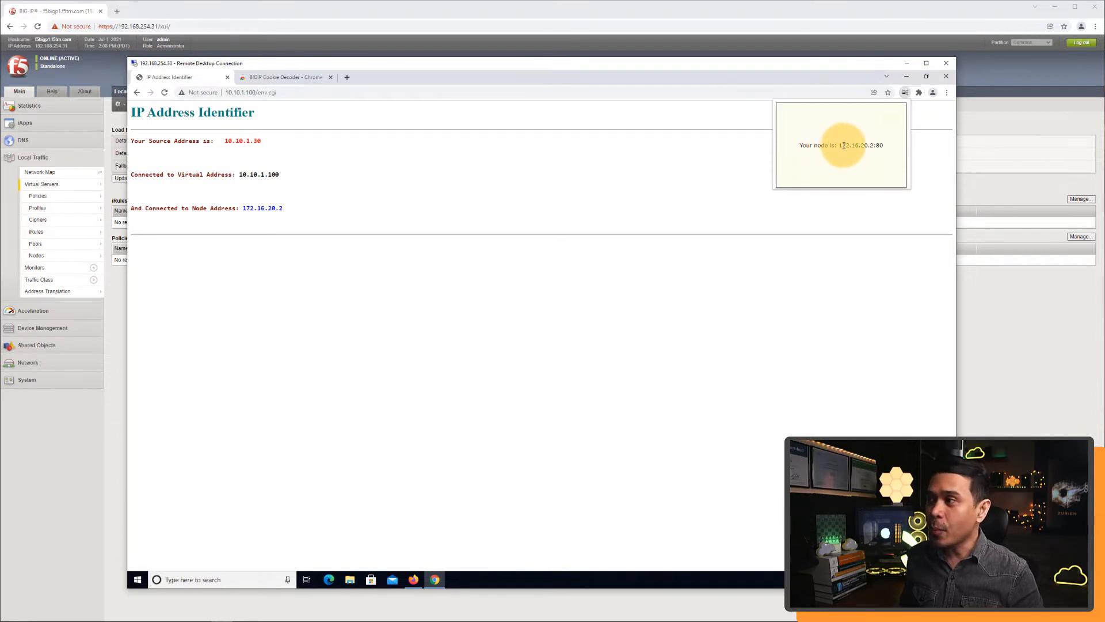
pyautogui.moveTo(839, 146); pyautogui.dragTo(874, 147)
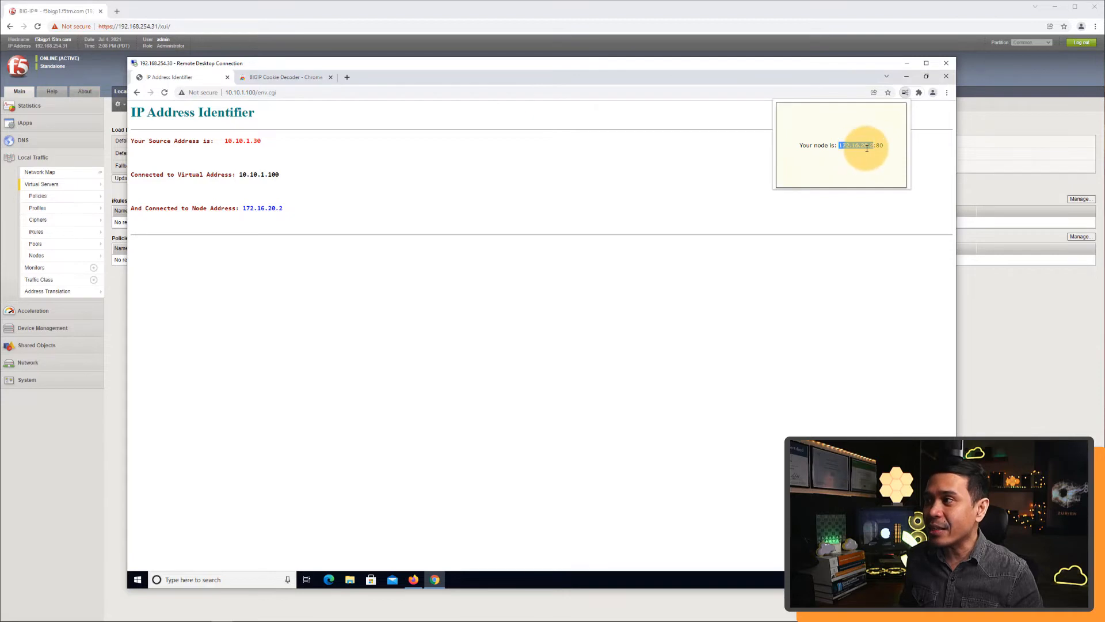
pyautogui.click(878, 145)
pyautogui.moveTo(877, 145); pyautogui.dragTo(883, 146)
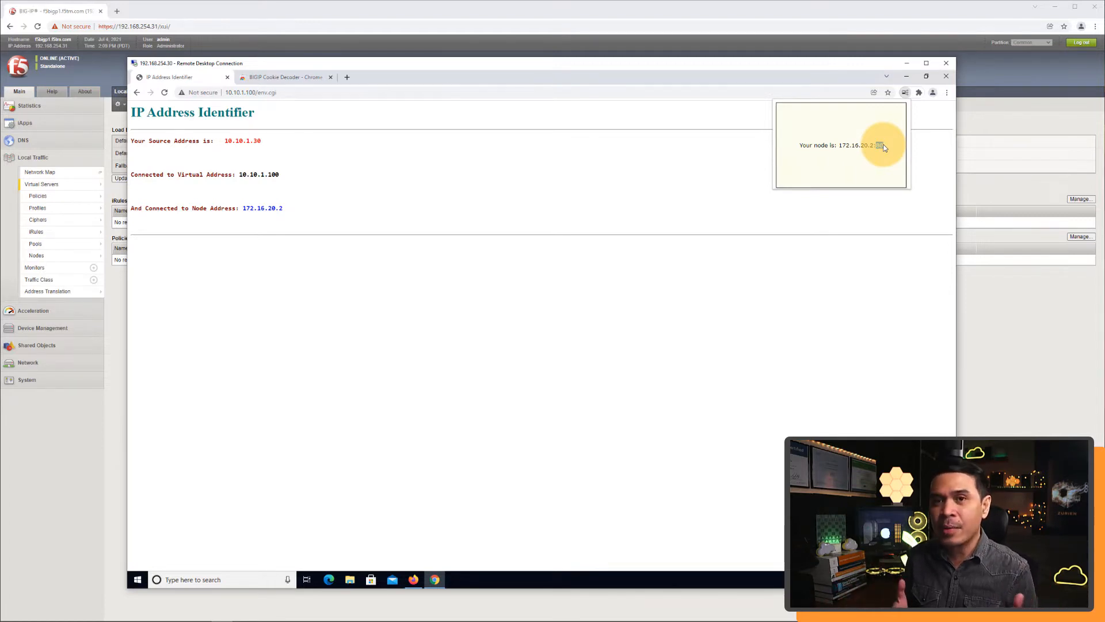
pyautogui.click(837, 154)
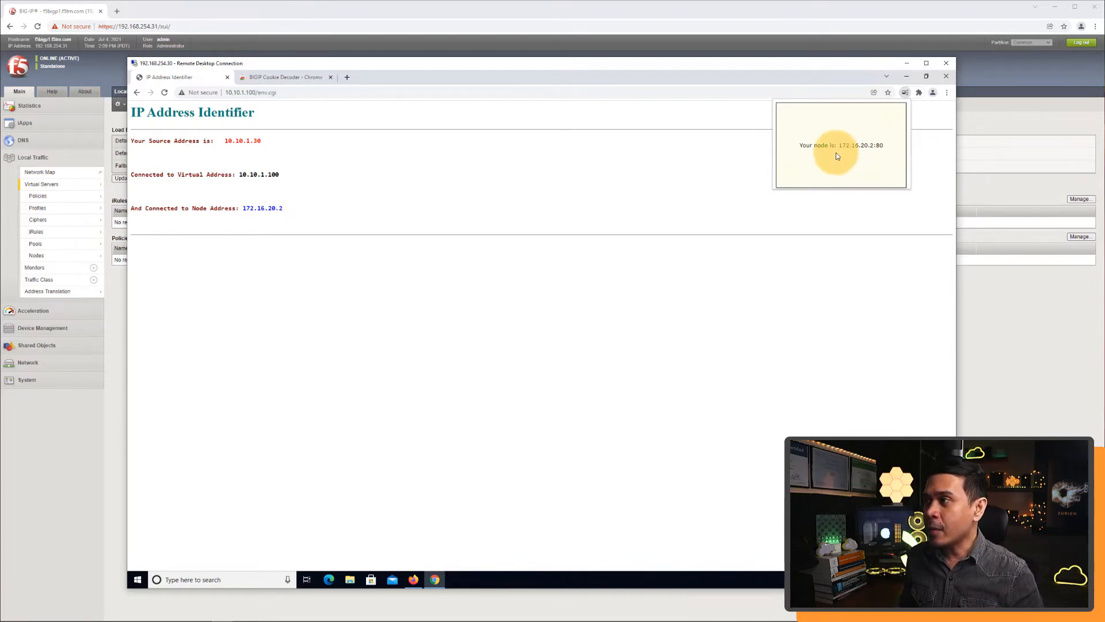
pyautogui.click(917, 93)
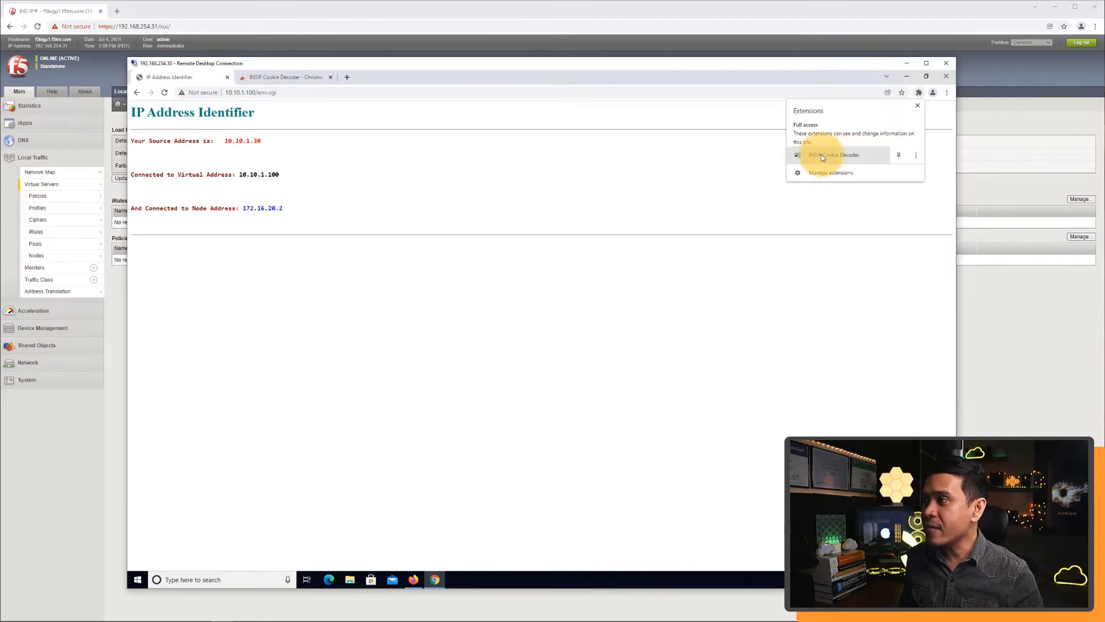
pyautogui.click(822, 157)
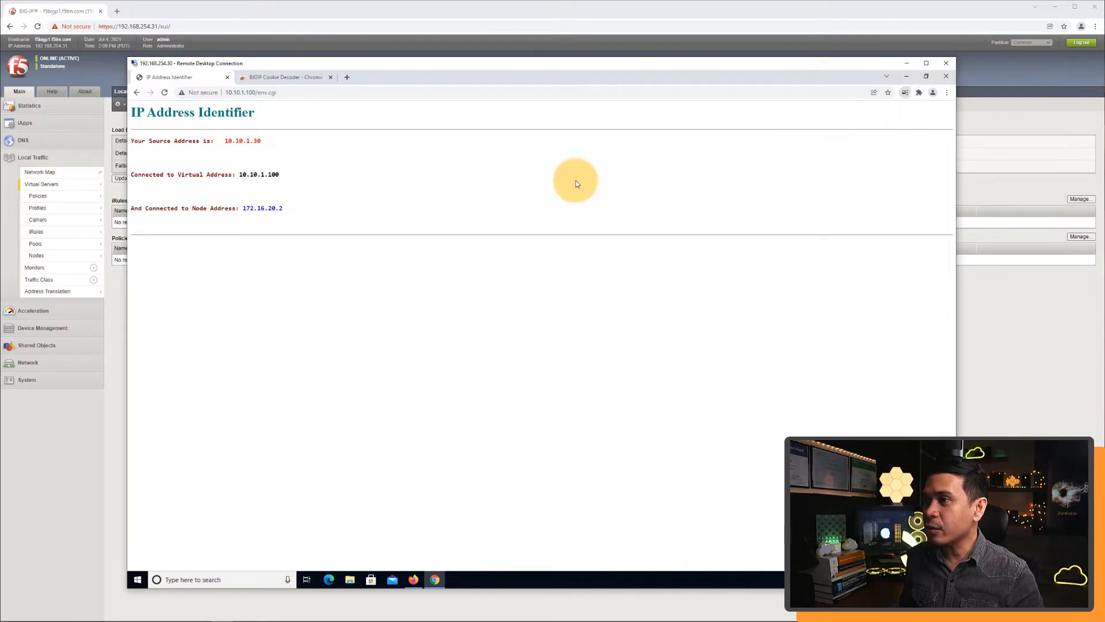
# Inspect the content of Chrome's BIGipServerhttp_pool cookie for 10.10.1.100, and switch to Firefox to compare its cookie value and serving node.
pyautogui.click(181, 92)
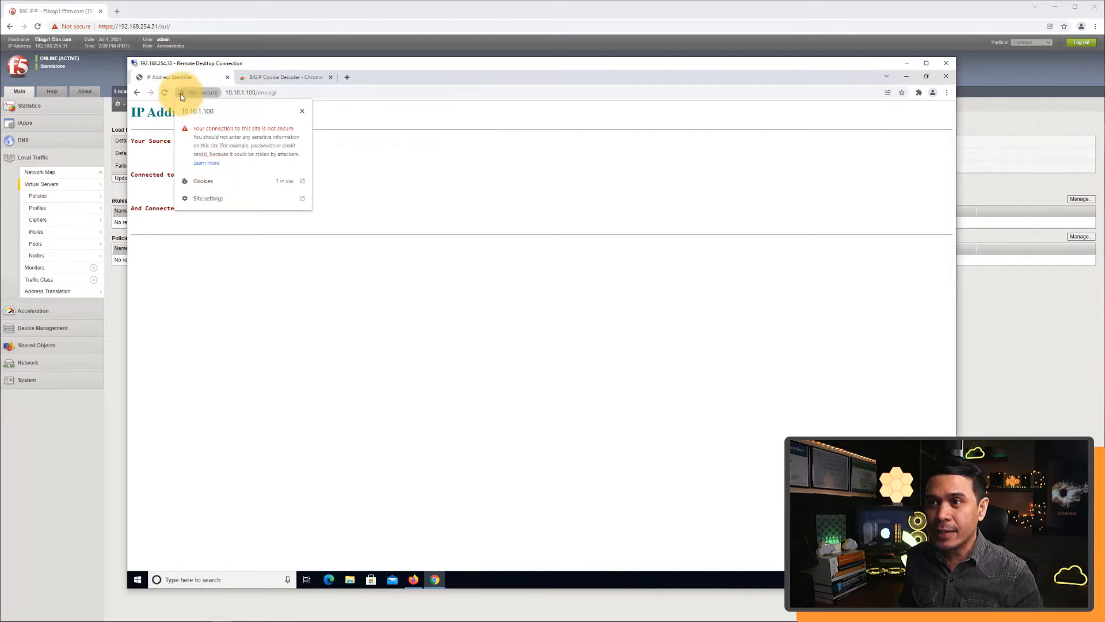
pyautogui.click(223, 182)
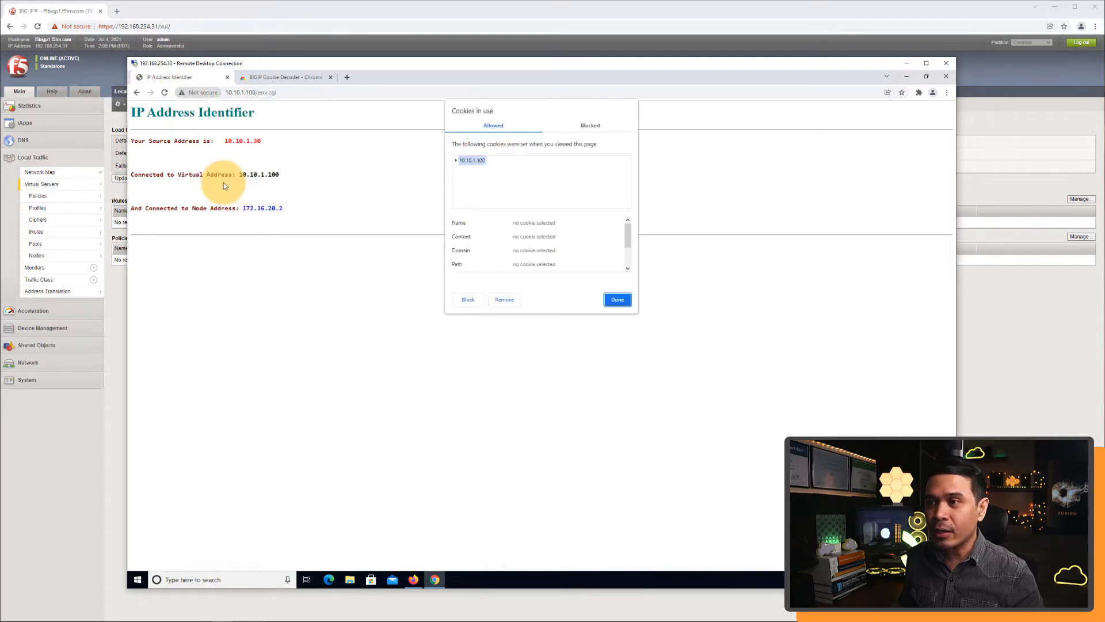
pyautogui.click(474, 175)
pyautogui.click(458, 163)
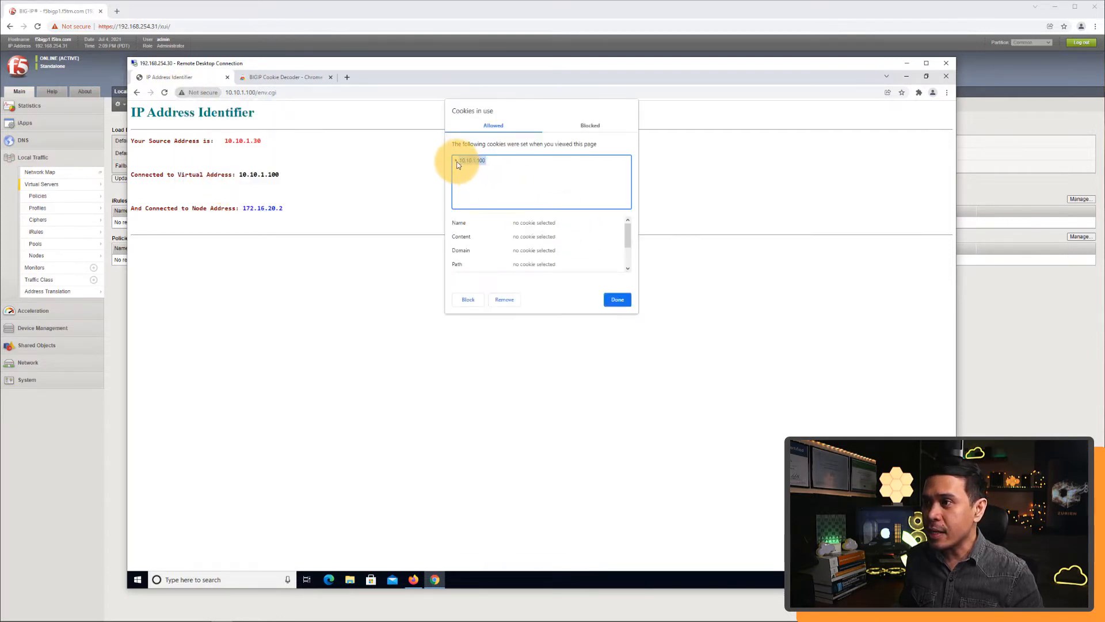
pyautogui.click(464, 170)
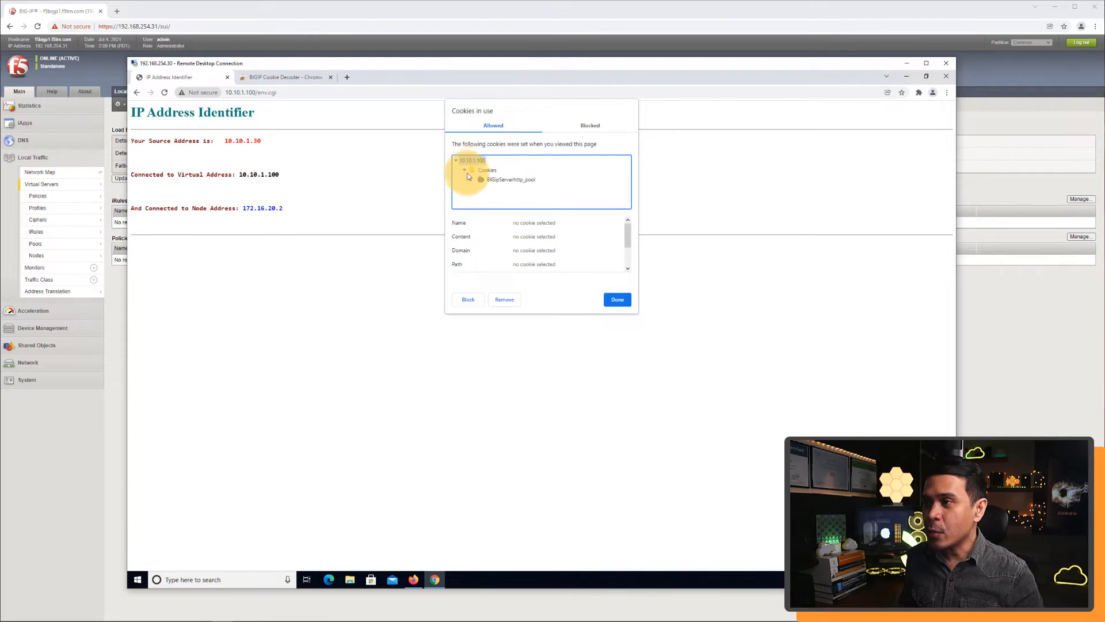
pyautogui.click(500, 180)
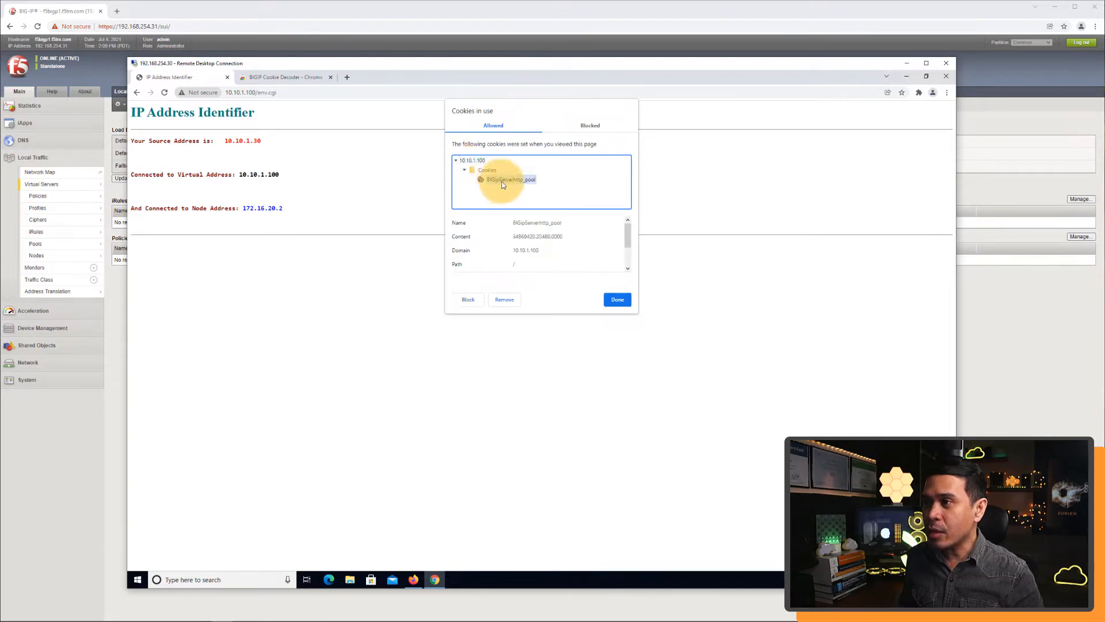
pyautogui.moveTo(514, 237)
pyautogui.mouseDown()
pyautogui.moveTo(562, 236)
pyautogui.moveTo(524, 240)
pyautogui.mouseUp()
pyautogui.click(528, 241)
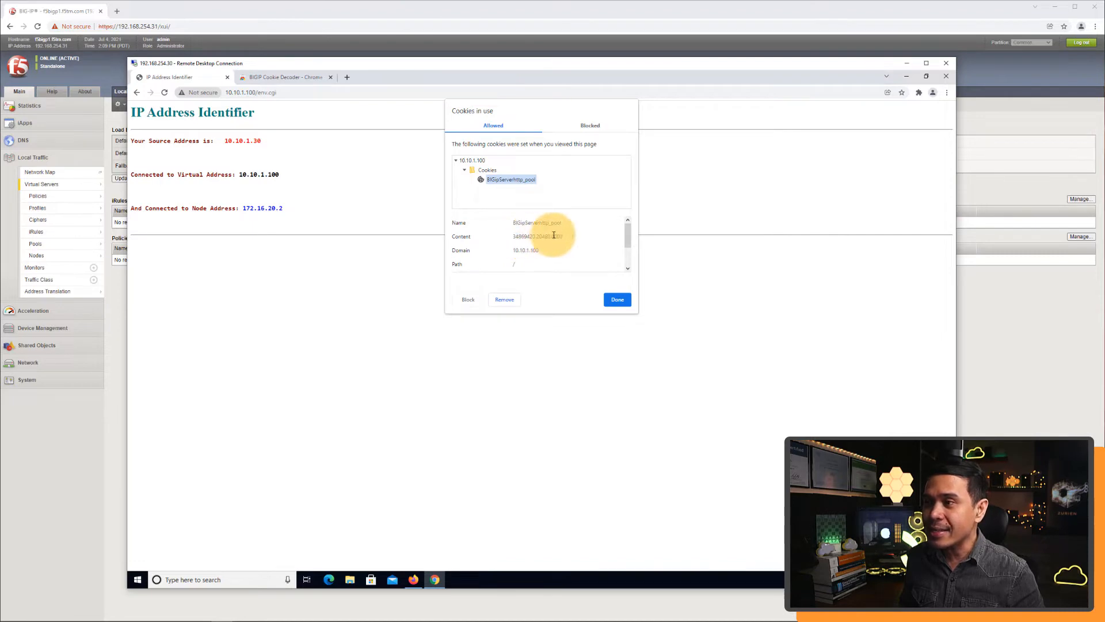
pyautogui.click(416, 582)
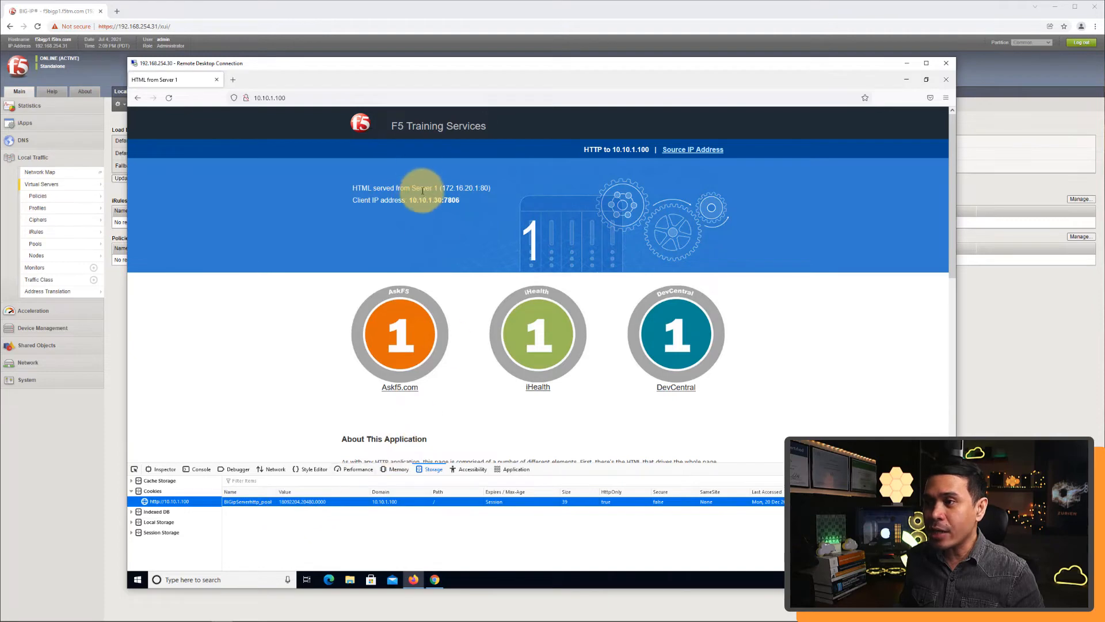
pyautogui.moveTo(411, 189); pyautogui.dragTo(454, 189)
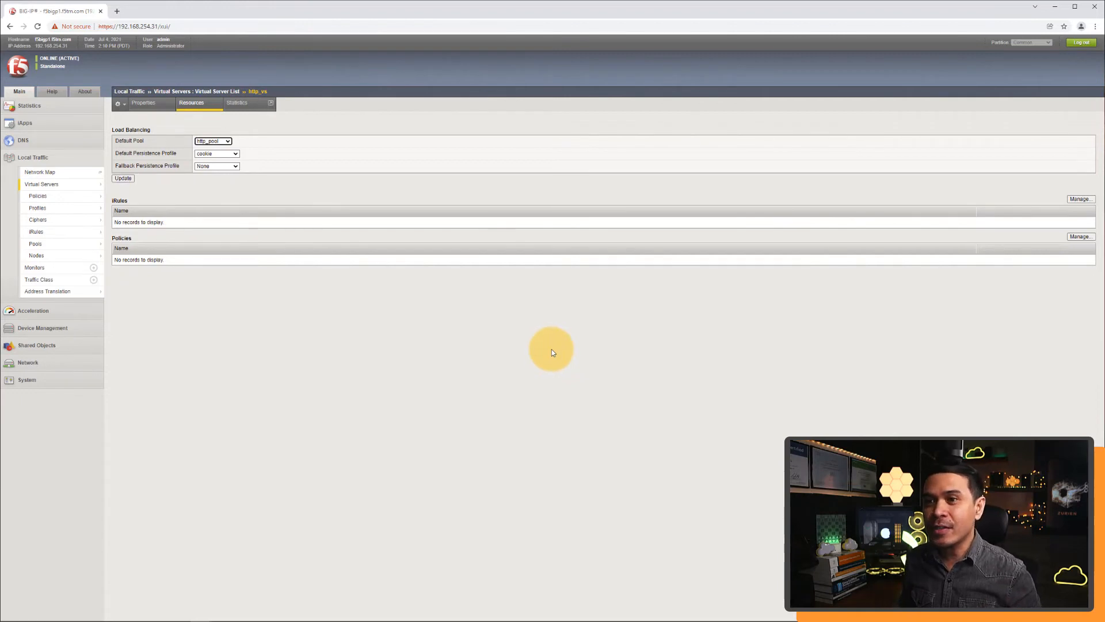
# Start a new HTTP services profile named EncryptCookie under the local traffic profiles.
pyautogui.moveTo(70, 198)
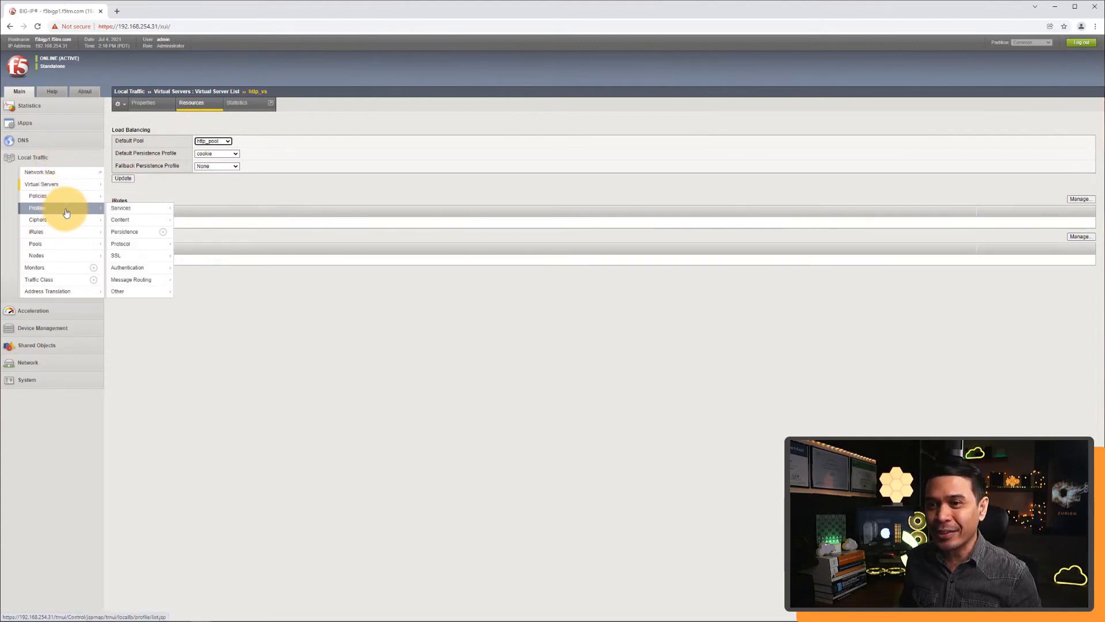
pyautogui.moveTo(143, 207)
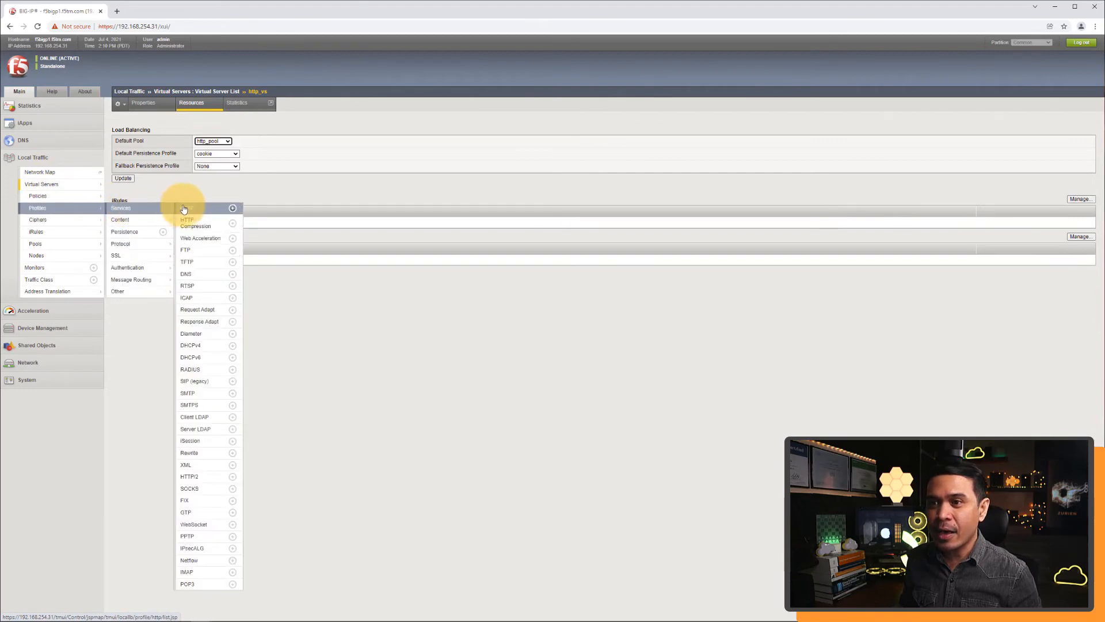
pyautogui.click(186, 208)
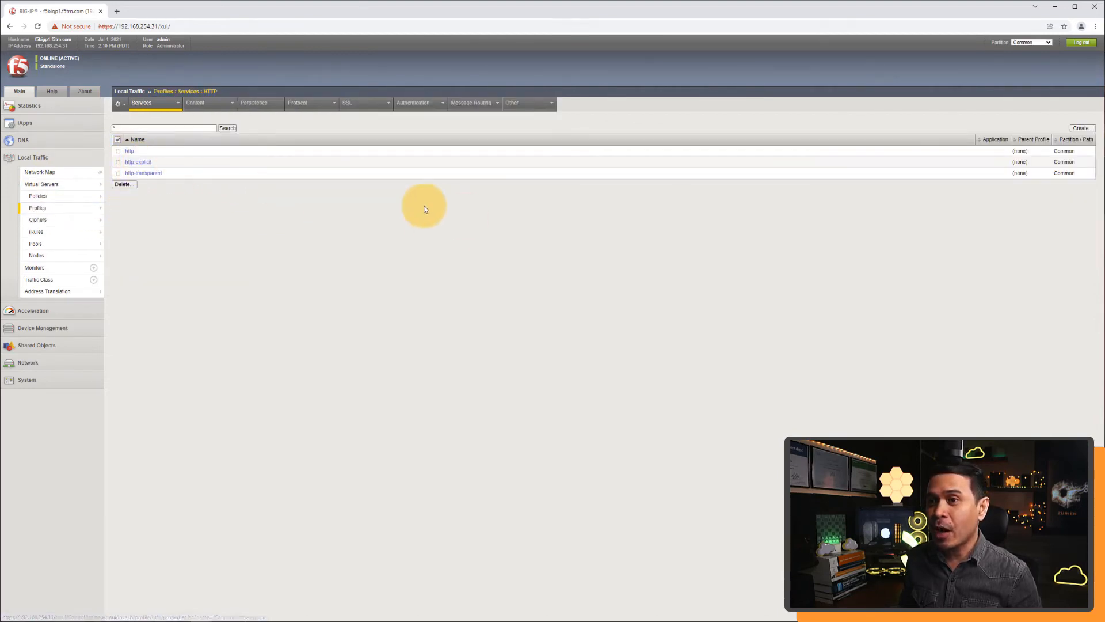
pyautogui.click(1076, 129)
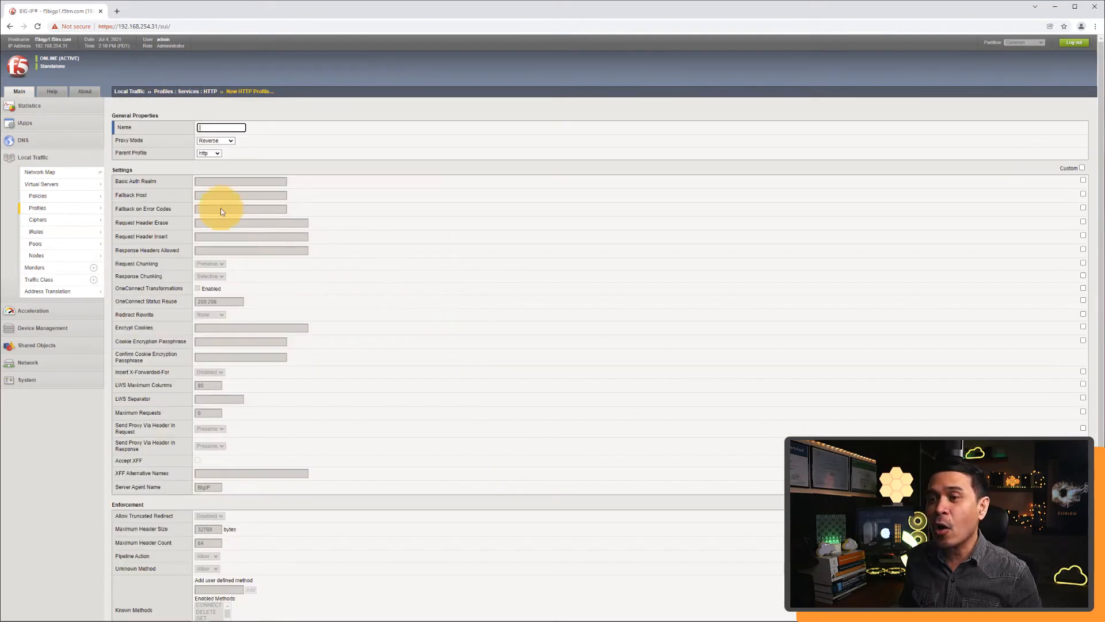
pyautogui.click(220, 128)
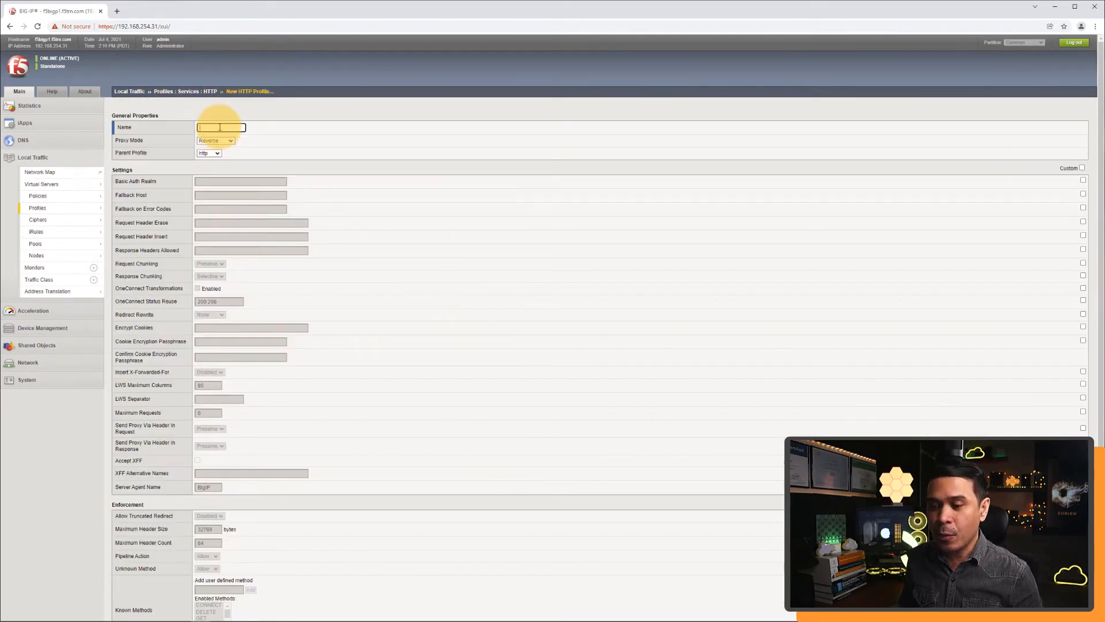
pyautogui.write('Encry')
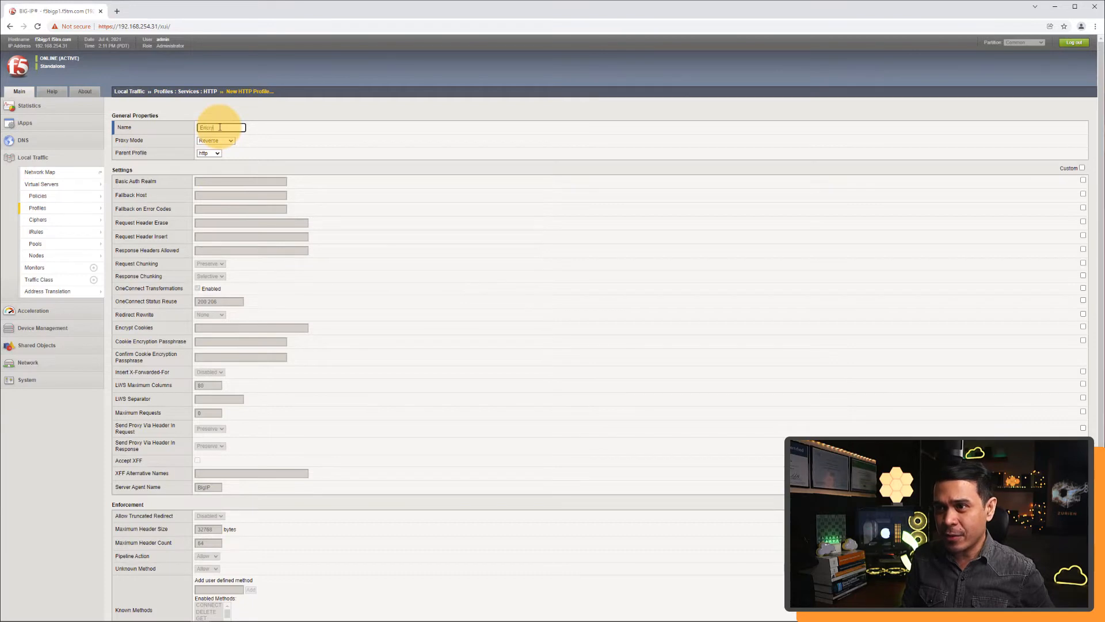
pyautogui.write('ptCookie')
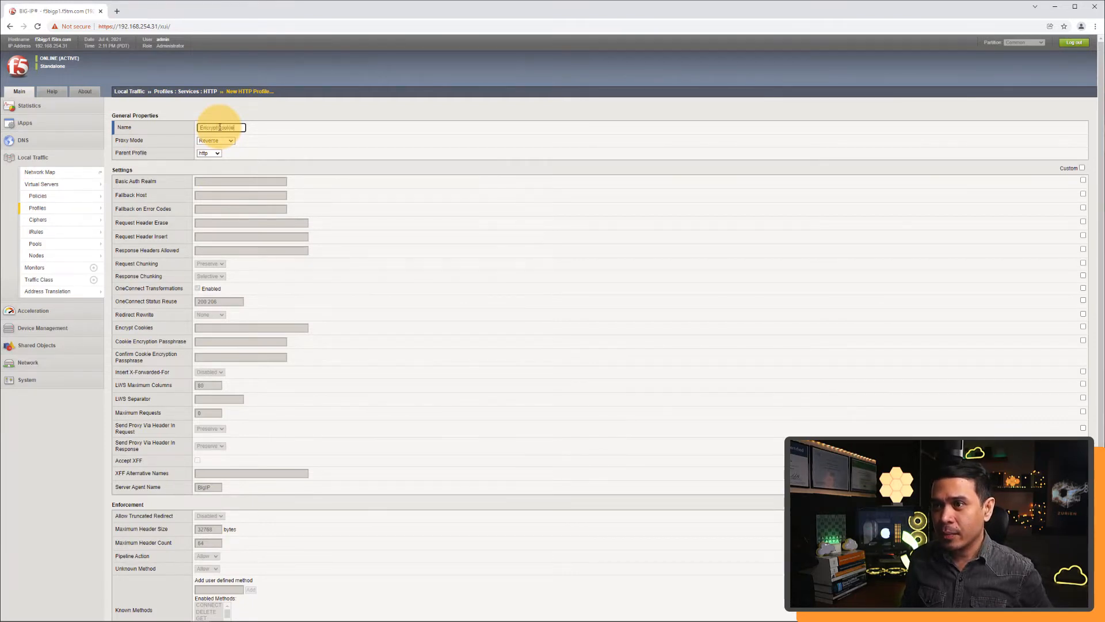
# Enable custom values for Encrypt Cookies and Cookie Encryption Passphrase, and set the cookie to encrypt to Encrypted.
pyautogui.scroll(-2, 315, 298)
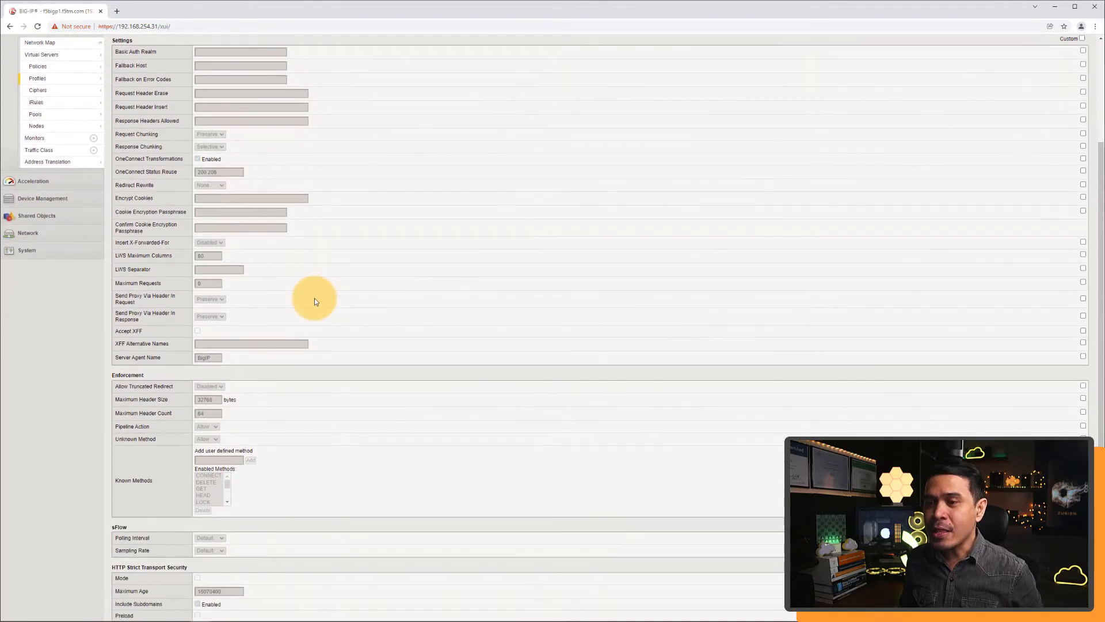
pyautogui.scroll(2, 315, 298)
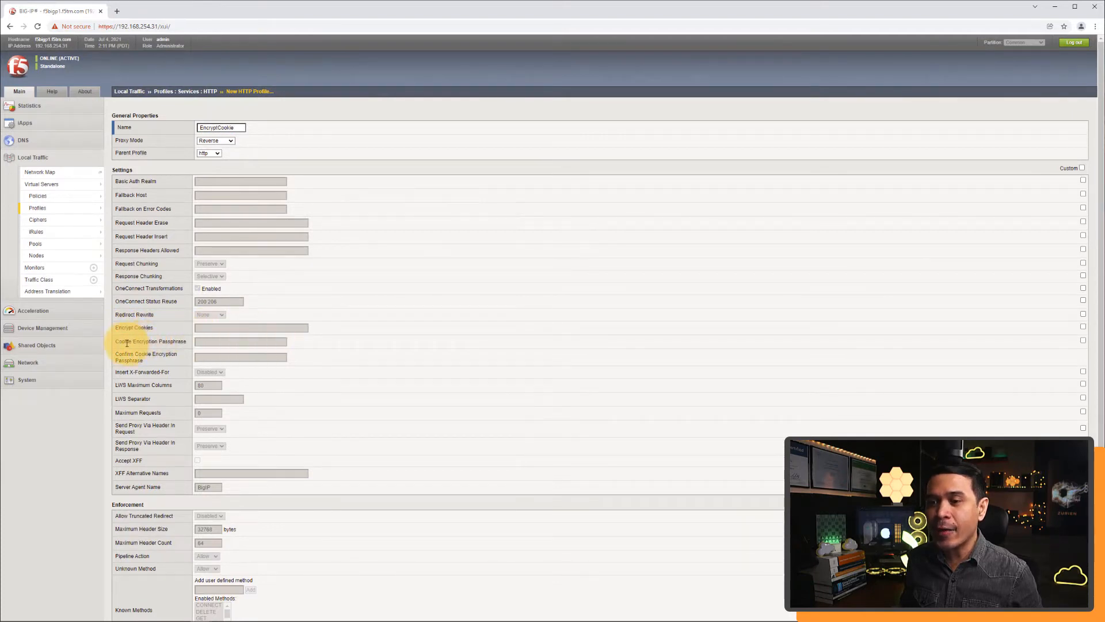
pyautogui.moveTo(127, 343); pyautogui.dragTo(174, 342)
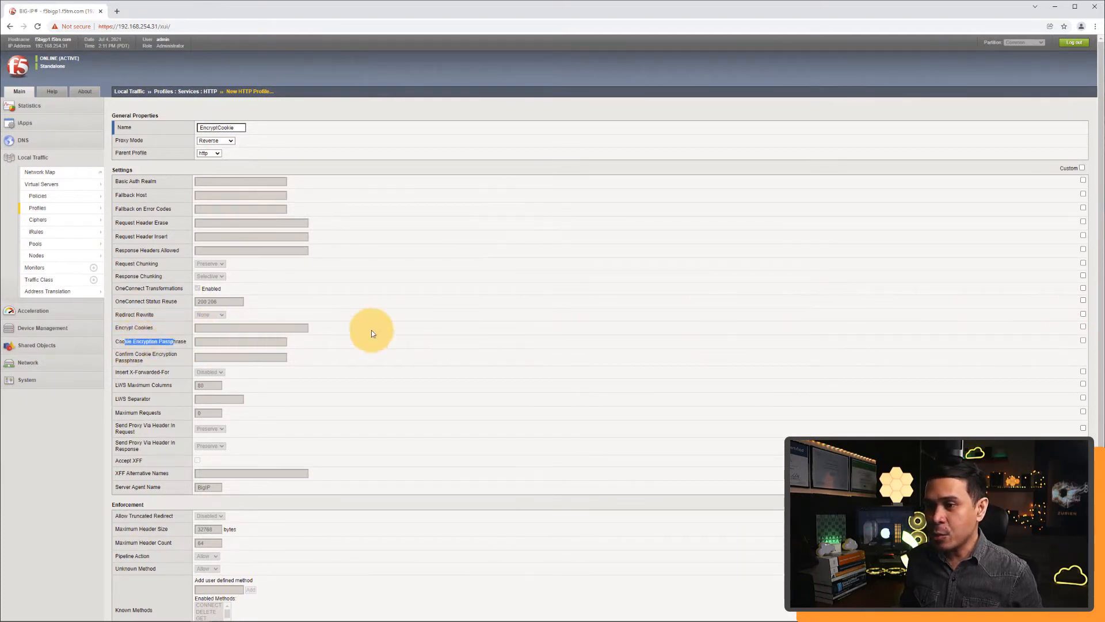
pyautogui.click(1084, 315)
pyautogui.click(1083, 314)
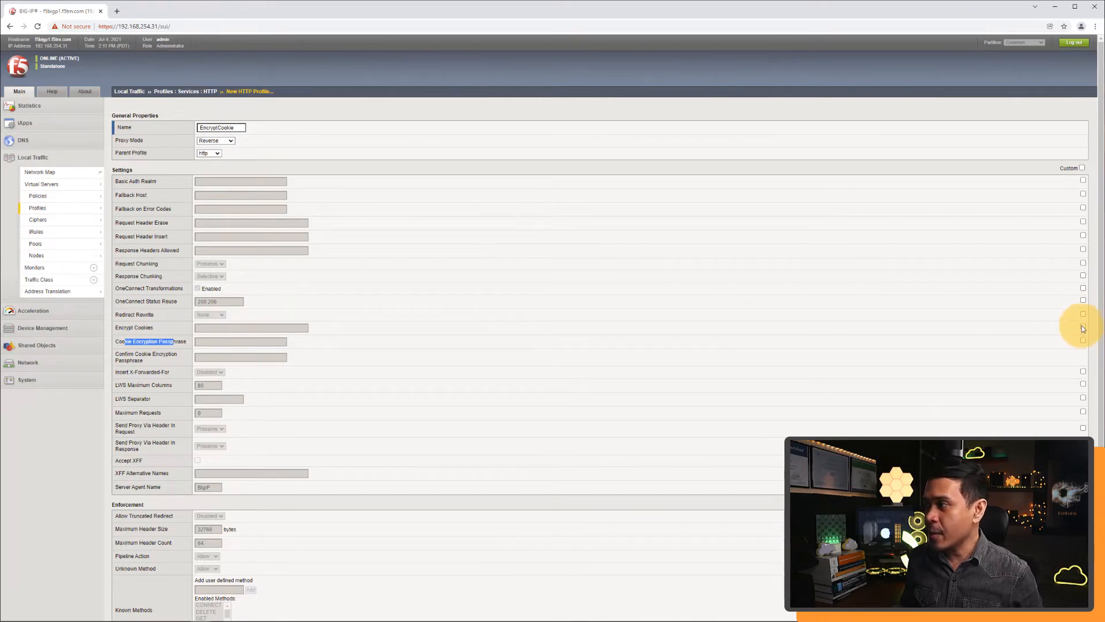
pyautogui.click(1084, 327)
pyautogui.click(1085, 341)
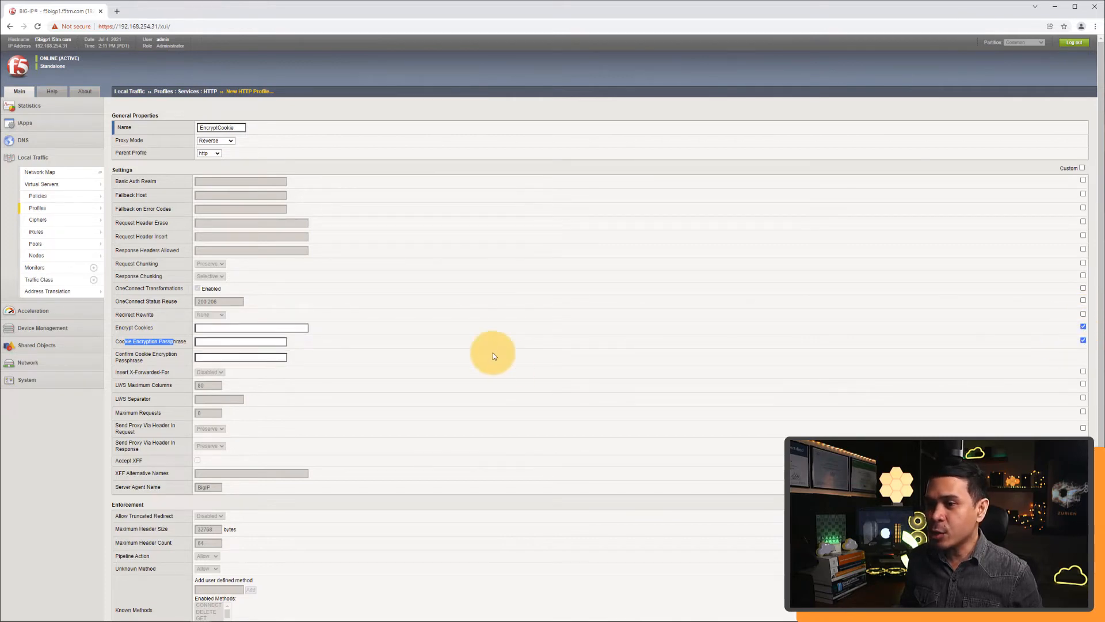
pyautogui.click(213, 328)
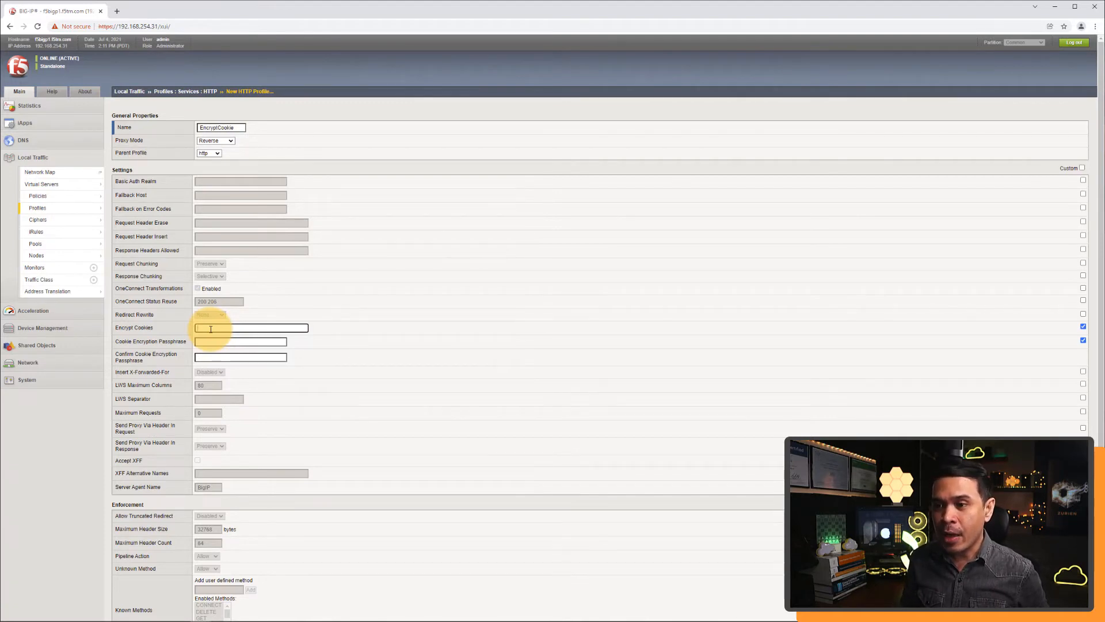
pyautogui.write('Encr')
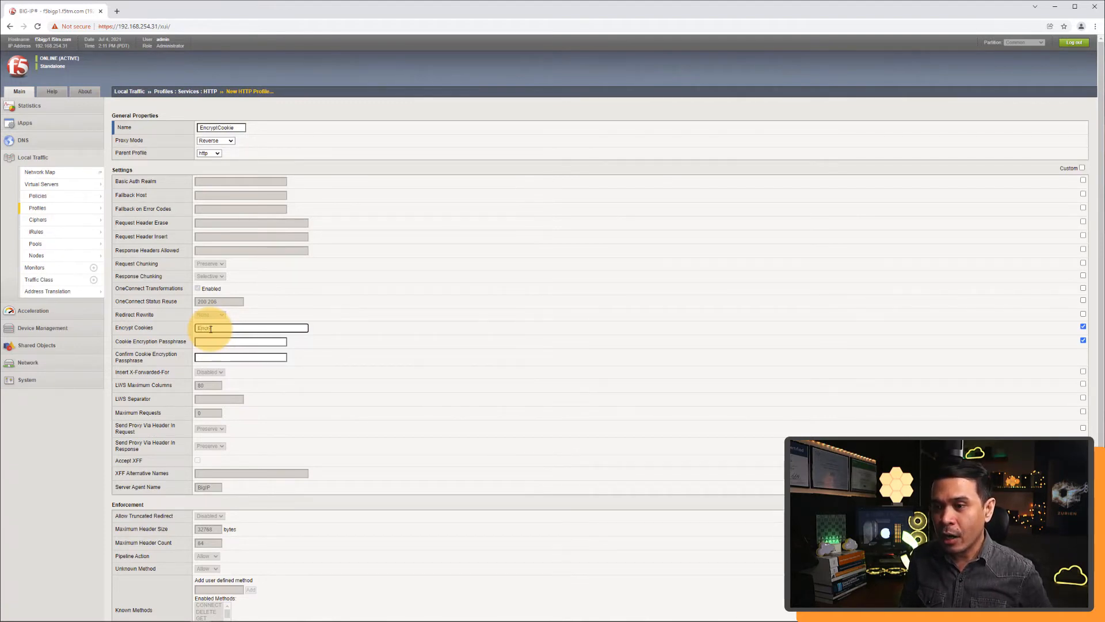
pyautogui.write('ypted')
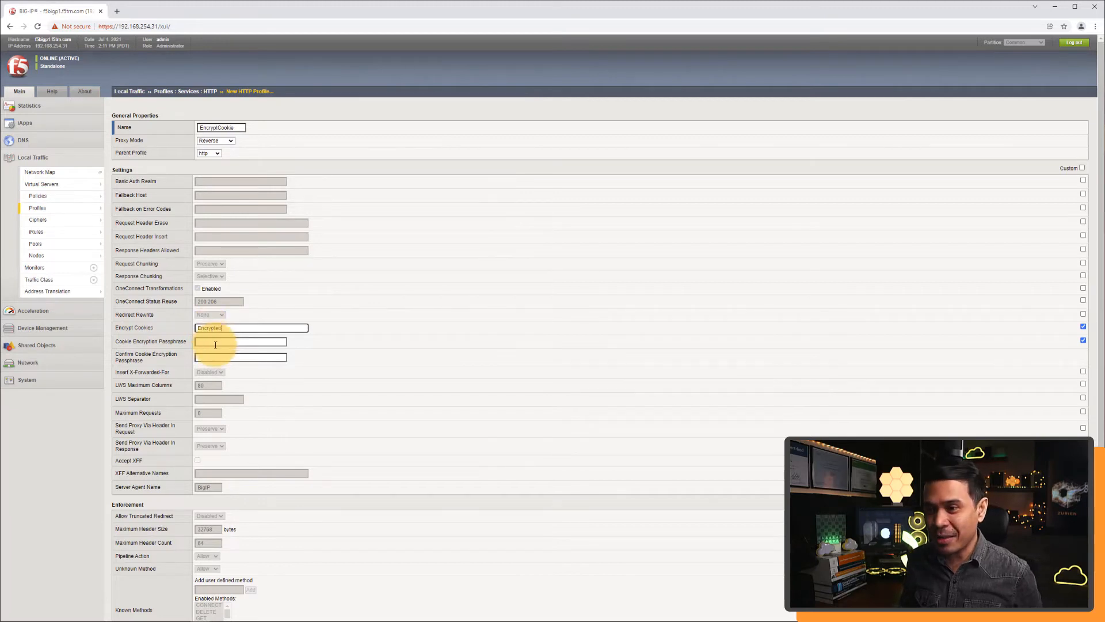
# Enter and confirm the cookie encryption passphrase, and finish creating the HTTP profile.
pyautogui.click(216, 342)
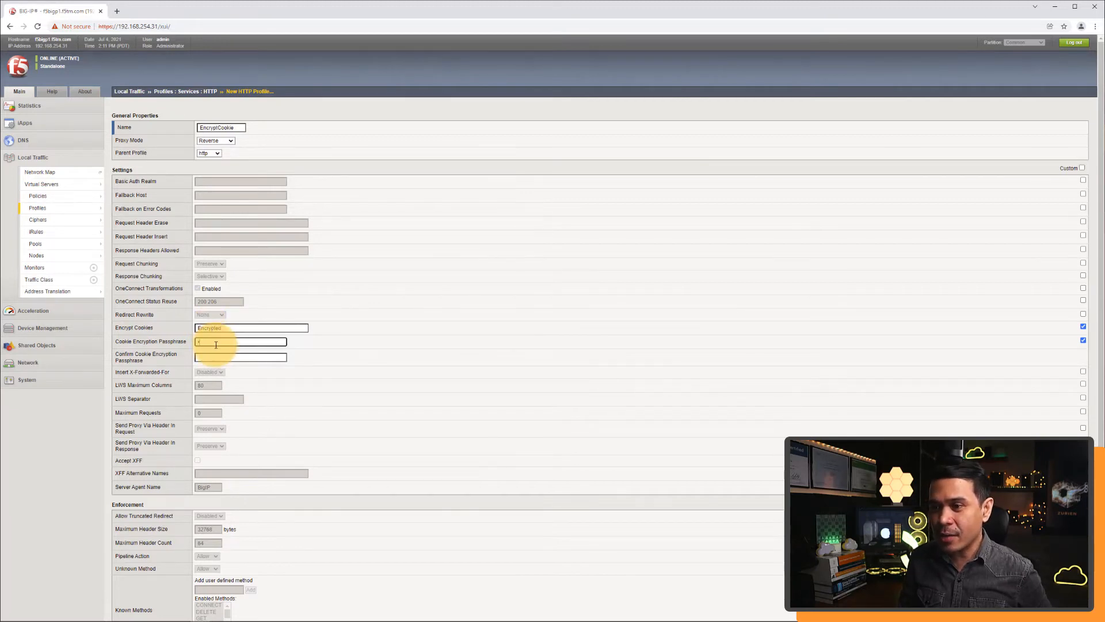
pyautogui.press('Tab')
pyautogui.write('••')
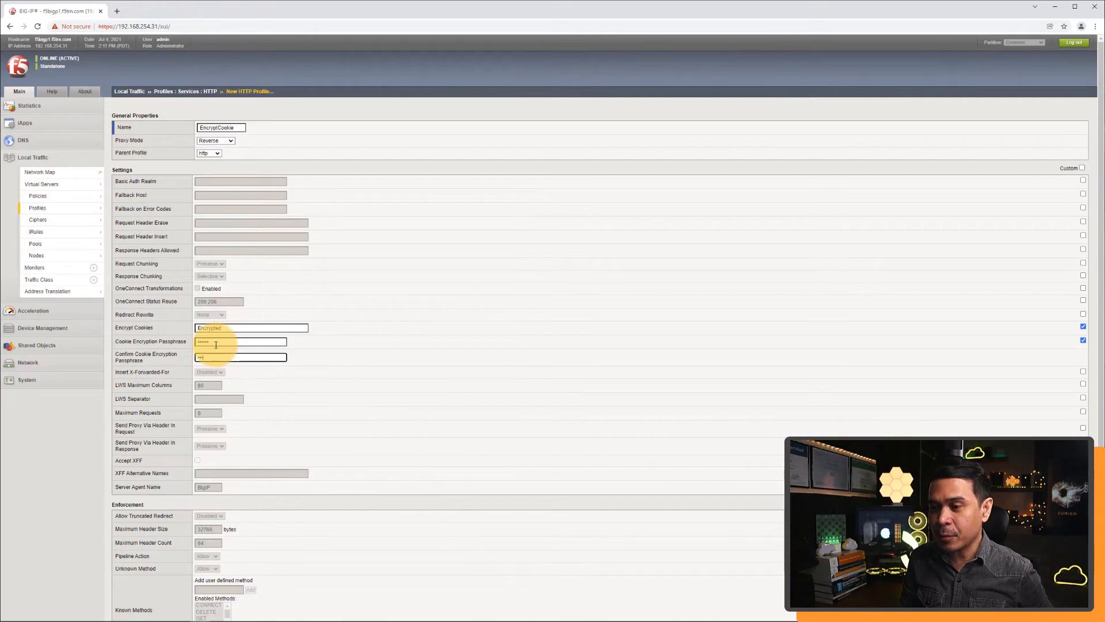
pyautogui.write('••••')
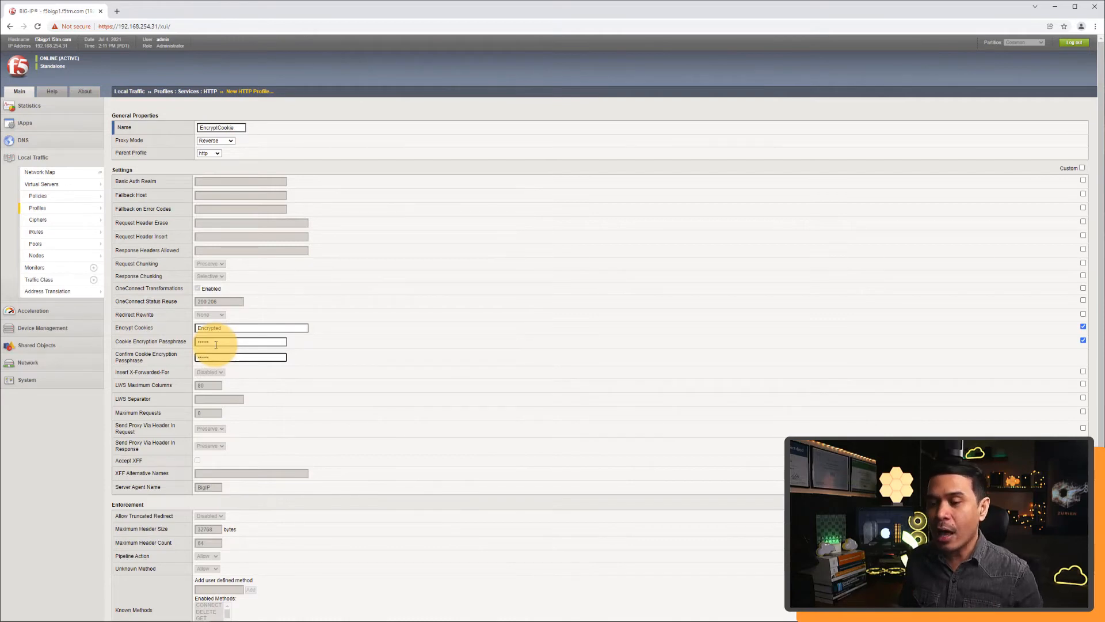
pyautogui.scroll(-3, 233, 345)
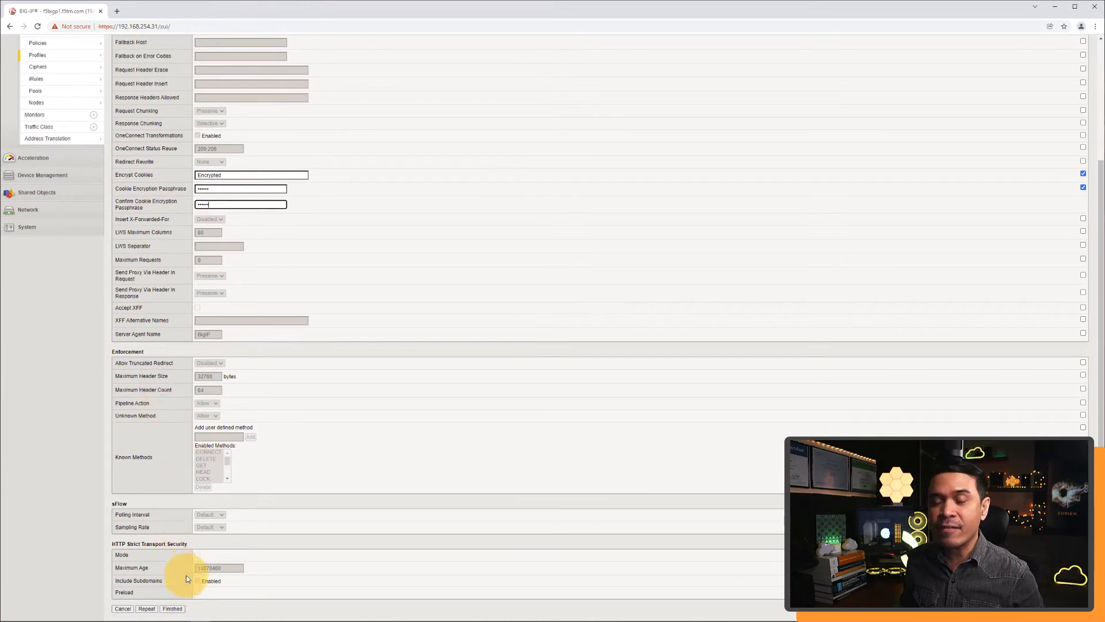
pyautogui.click(172, 609)
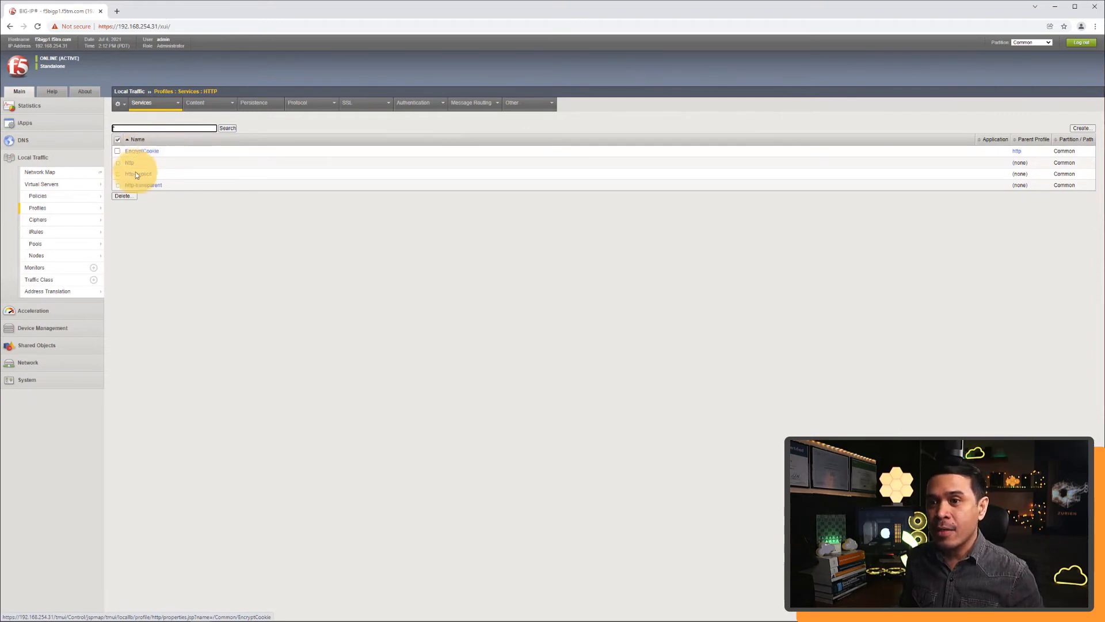
# Start a new persistence profile named CookieMonster with the persistence type Cookie.
pyautogui.moveTo(79, 211)
pyautogui.click(122, 232)
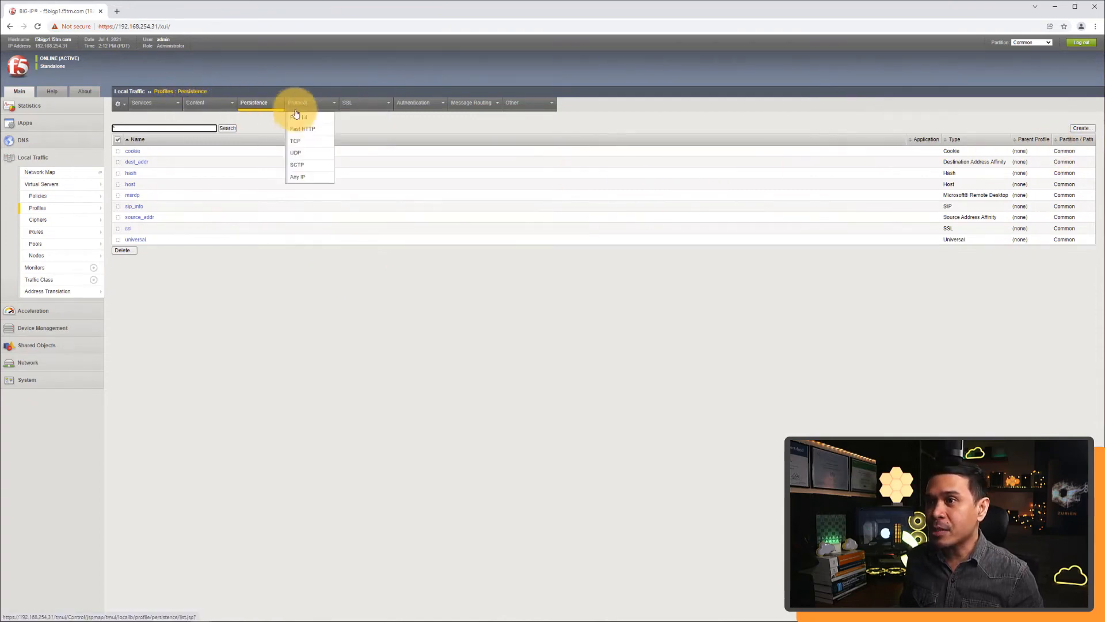
pyautogui.click(1079, 128)
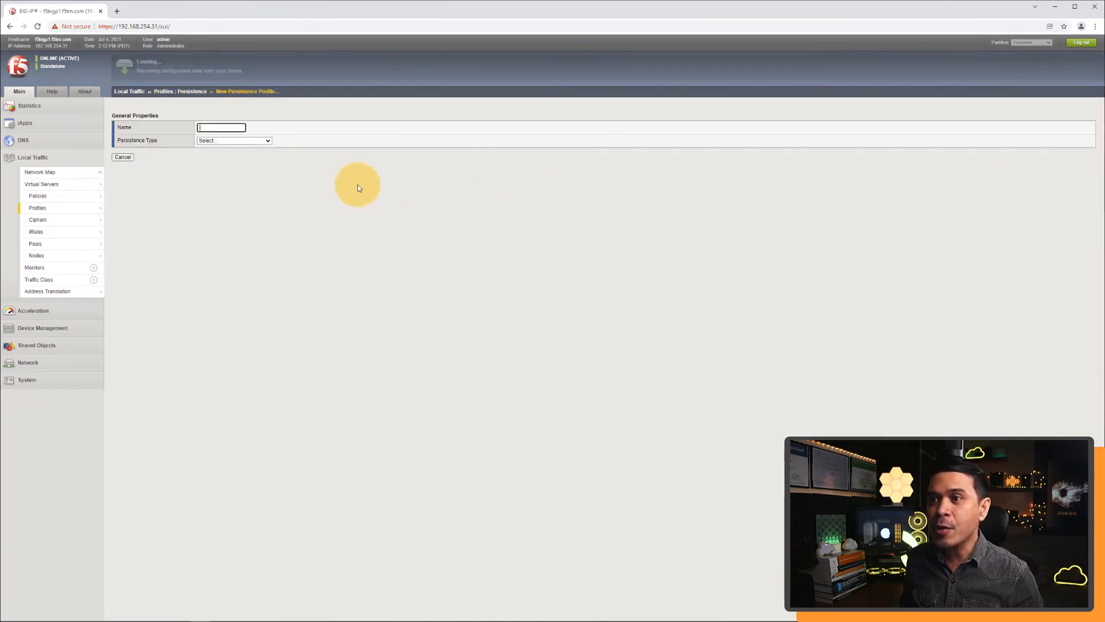
pyautogui.click(216, 128)
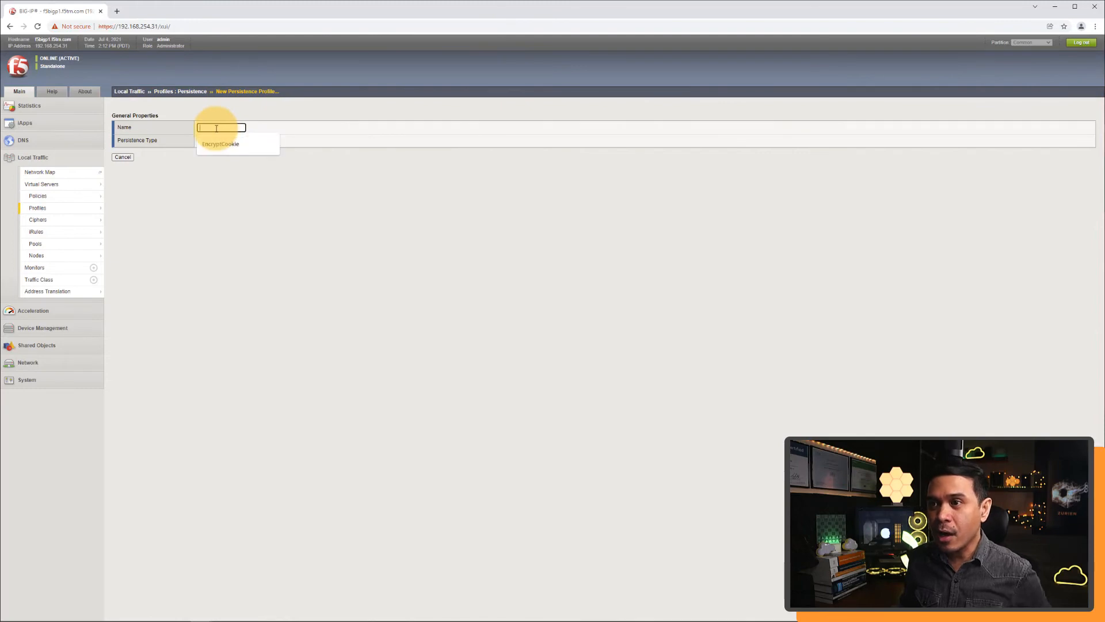
pyautogui.write('Cookie')
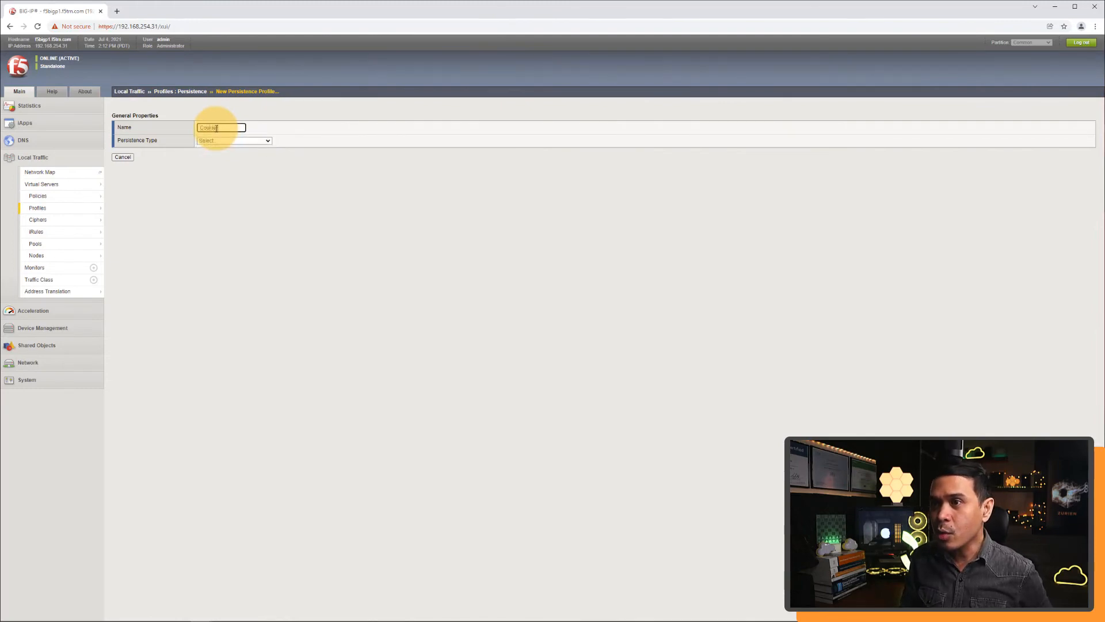
pyautogui.write('Monster')
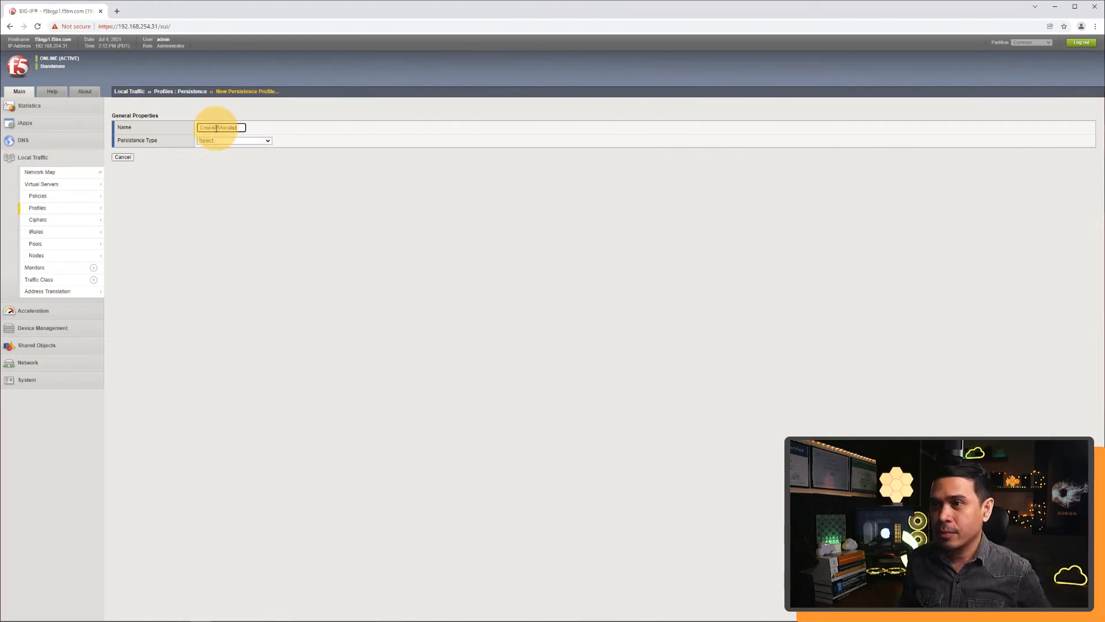
pyautogui.click(221, 141)
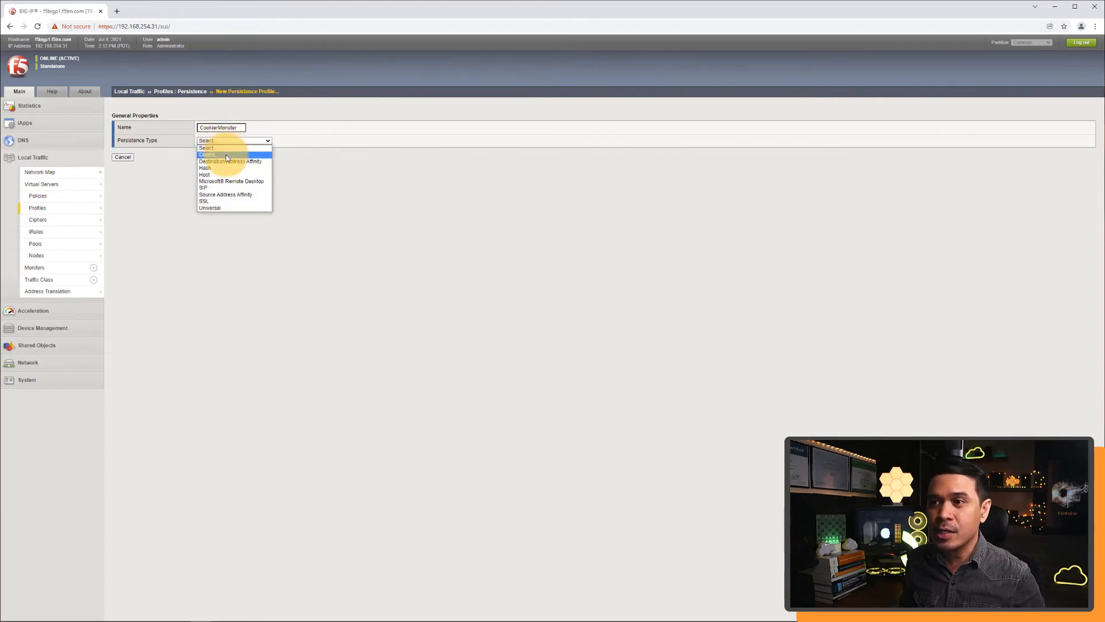
pyautogui.click(226, 155)
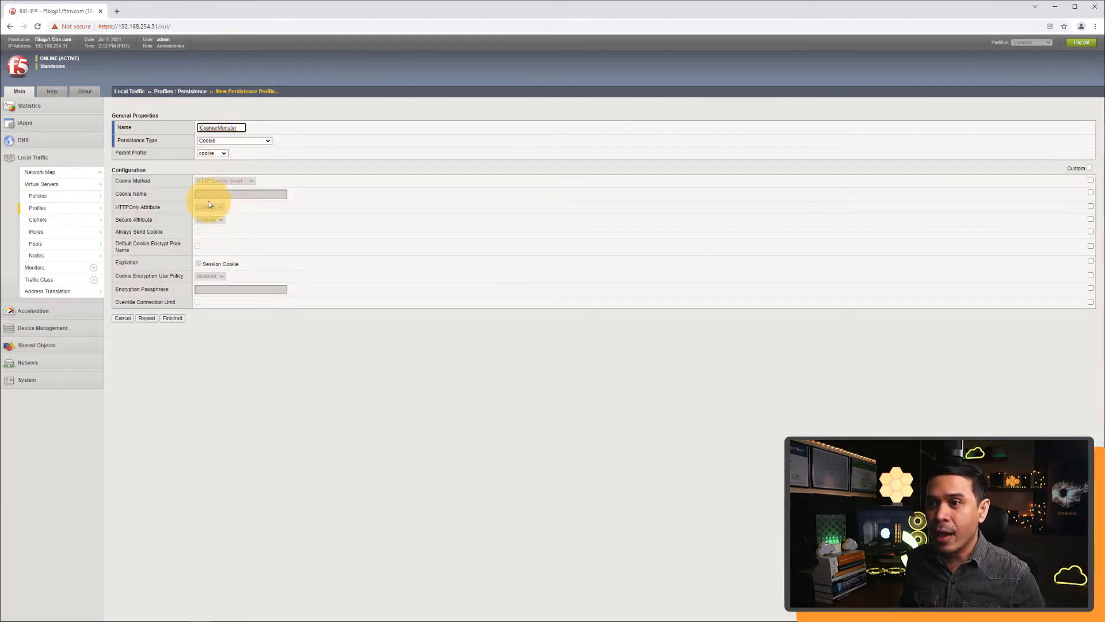
# Customize the persistence profile's cookie name as Encrypted and finish creating the profile.
pyautogui.click(1090, 193)
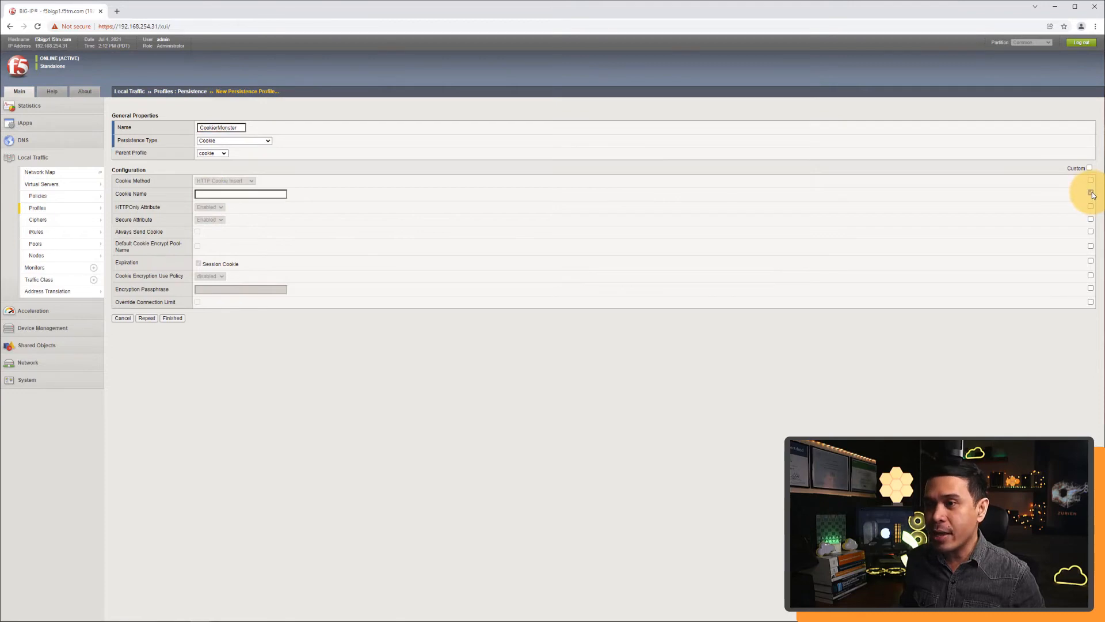
pyautogui.click(217, 195)
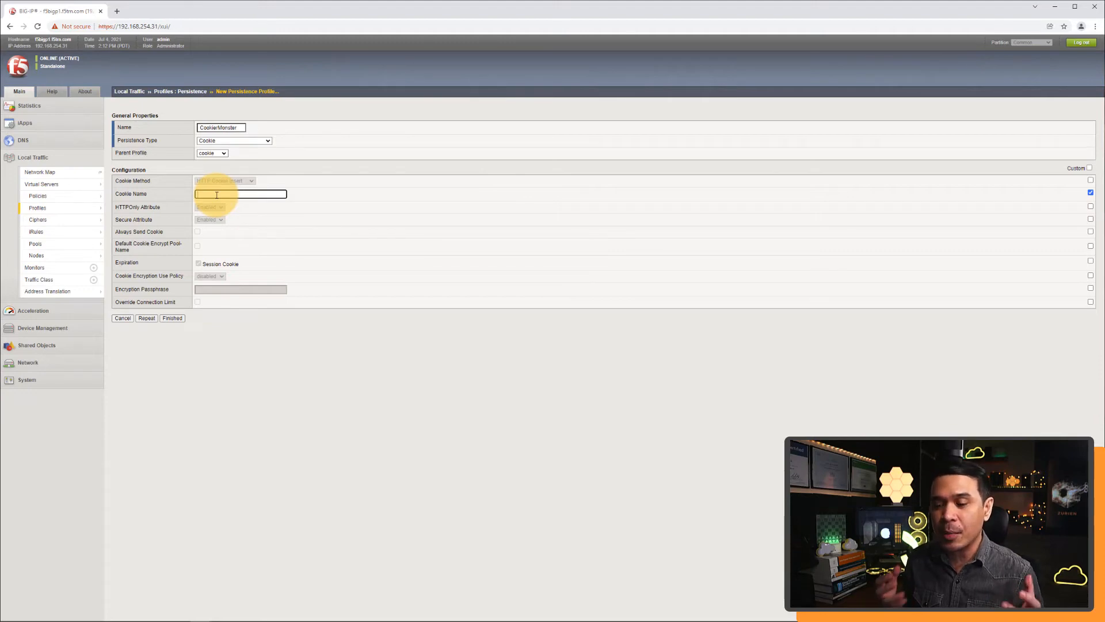
pyautogui.write('Encrypted')
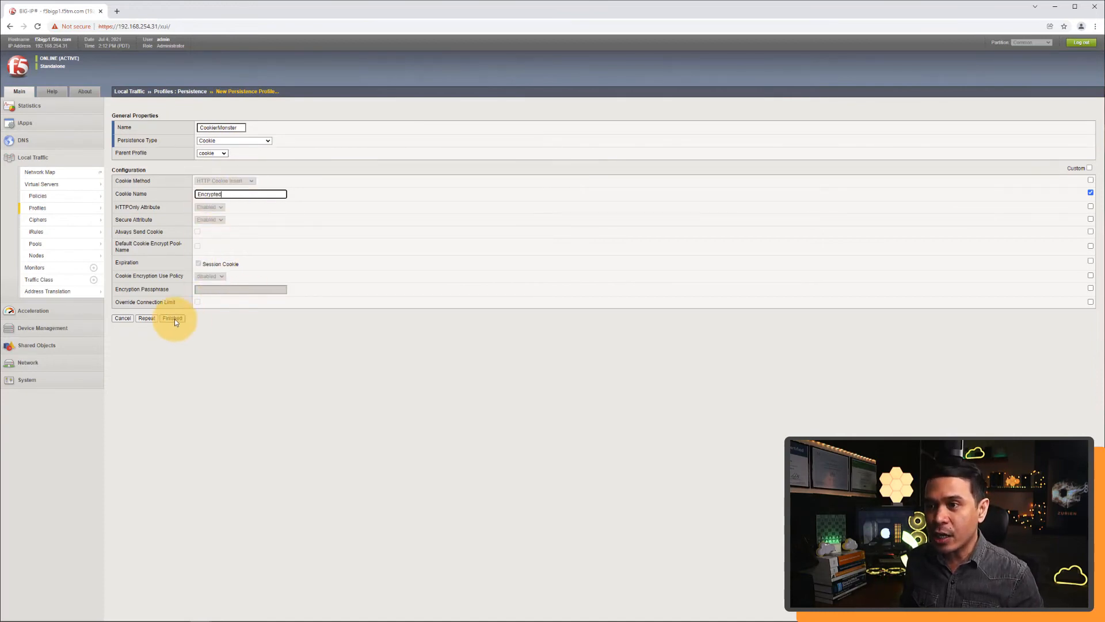
pyautogui.moveTo(226, 192); pyautogui.dragTo(196, 194)
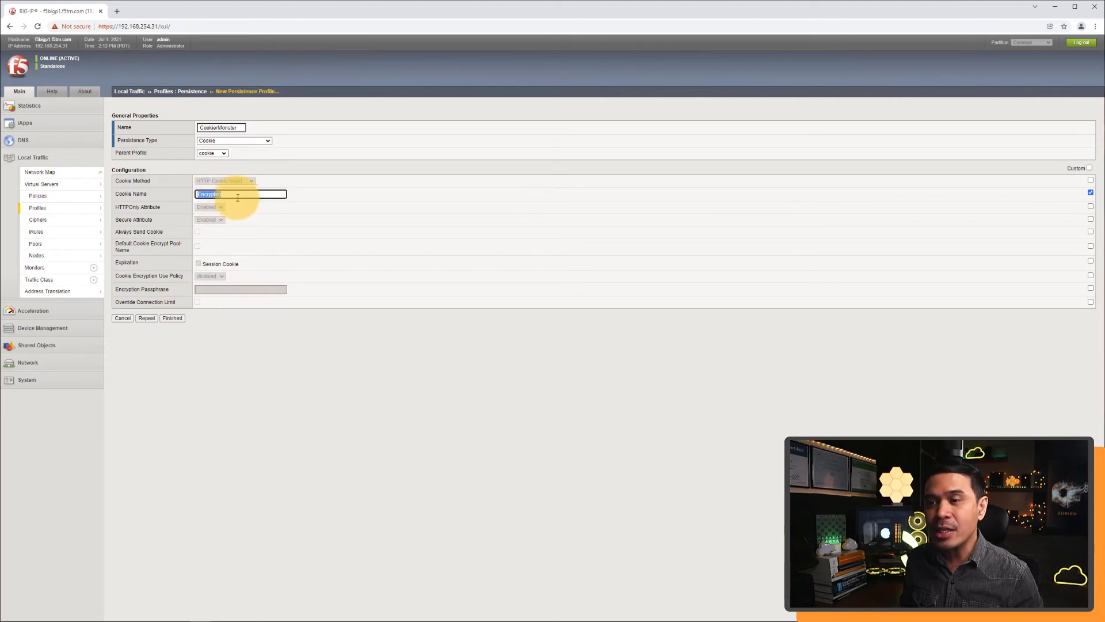
pyautogui.click(177, 319)
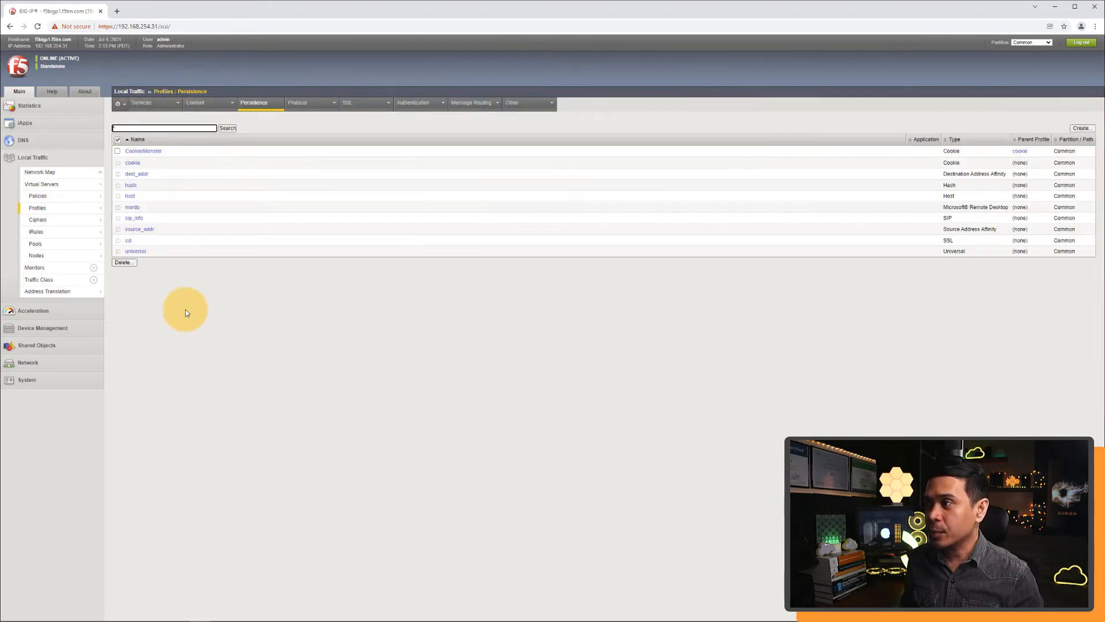
# Open the http_vs virtual server, set its client HTTP profile to EncryptCookie, and update it.
pyautogui.moveTo(92, 186)
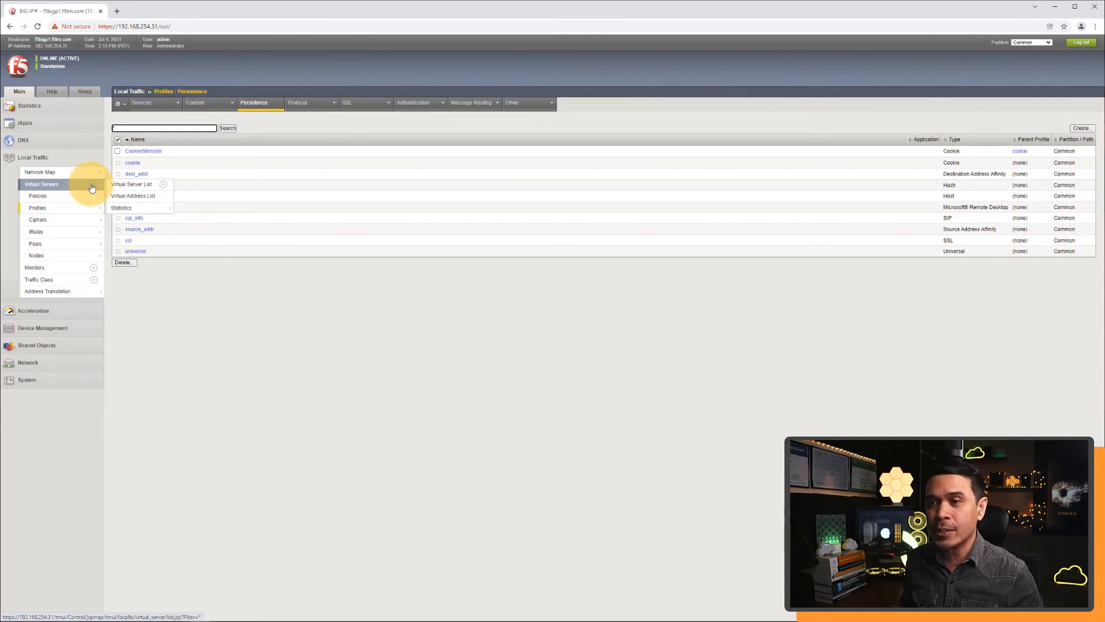
pyautogui.click(91, 186)
pyautogui.click(161, 151)
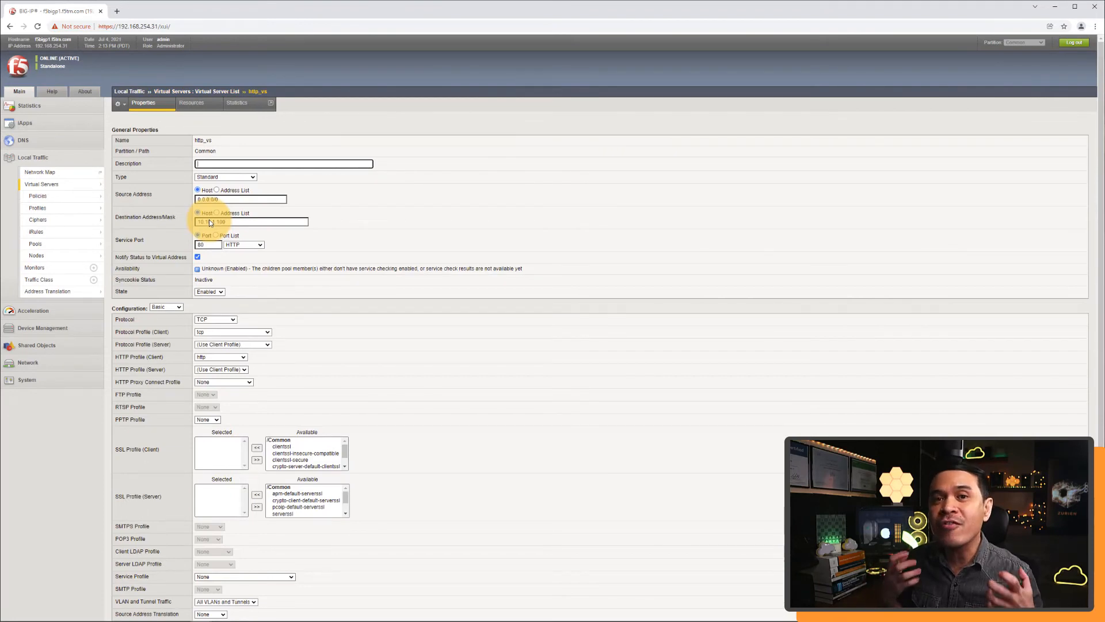
pyautogui.scroll(-2, 291, 427)
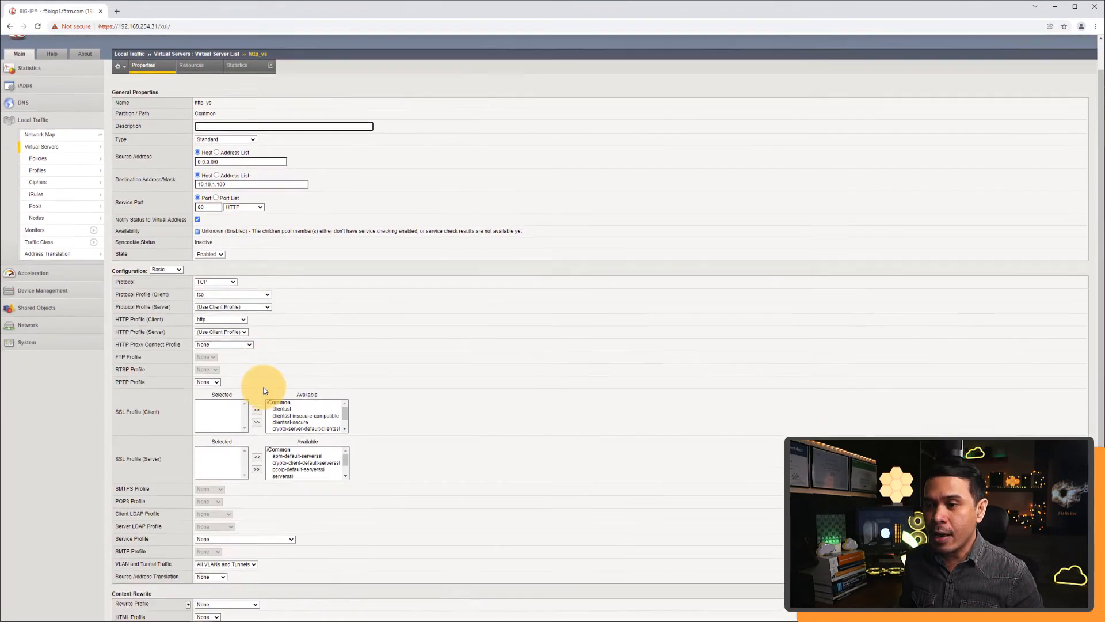
pyautogui.click(224, 271)
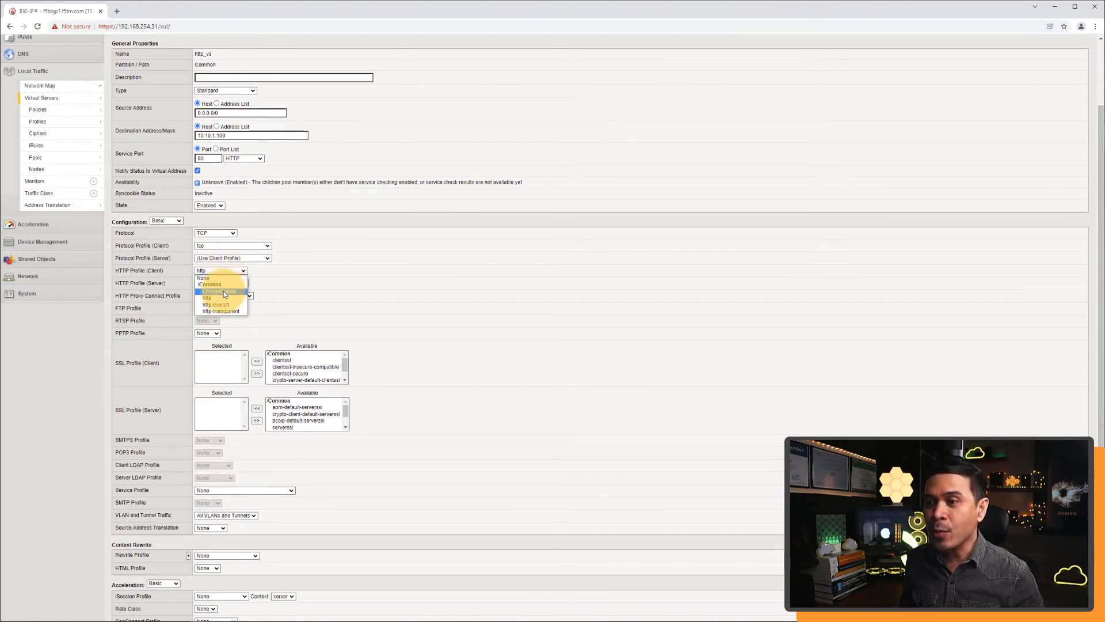
pyautogui.scroll(-2, 242, 333)
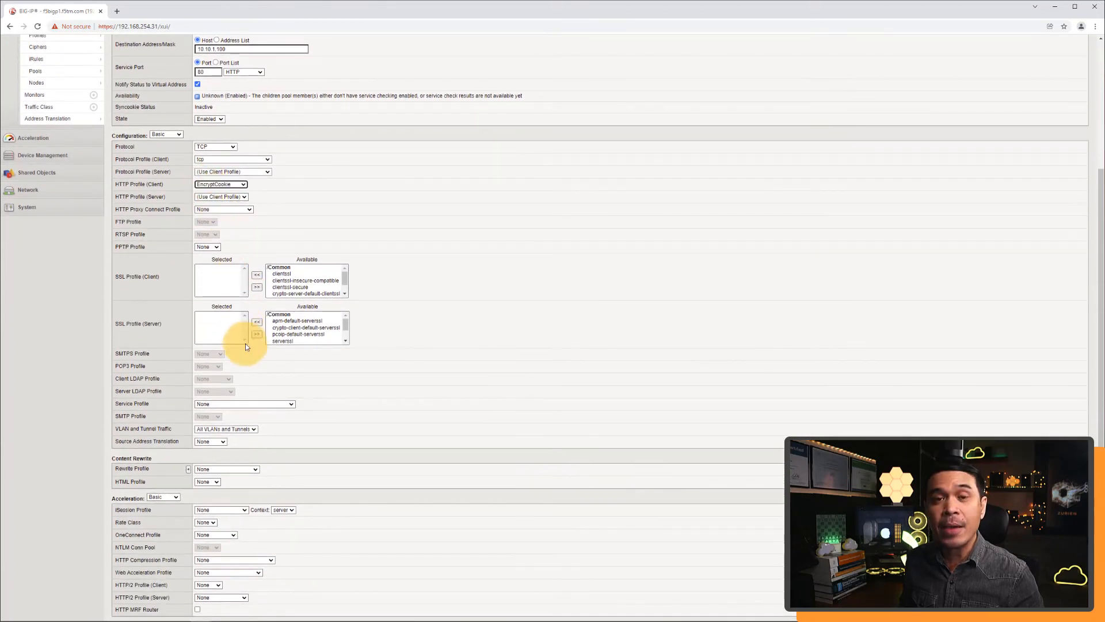
pyautogui.scroll(-1, 249, 371)
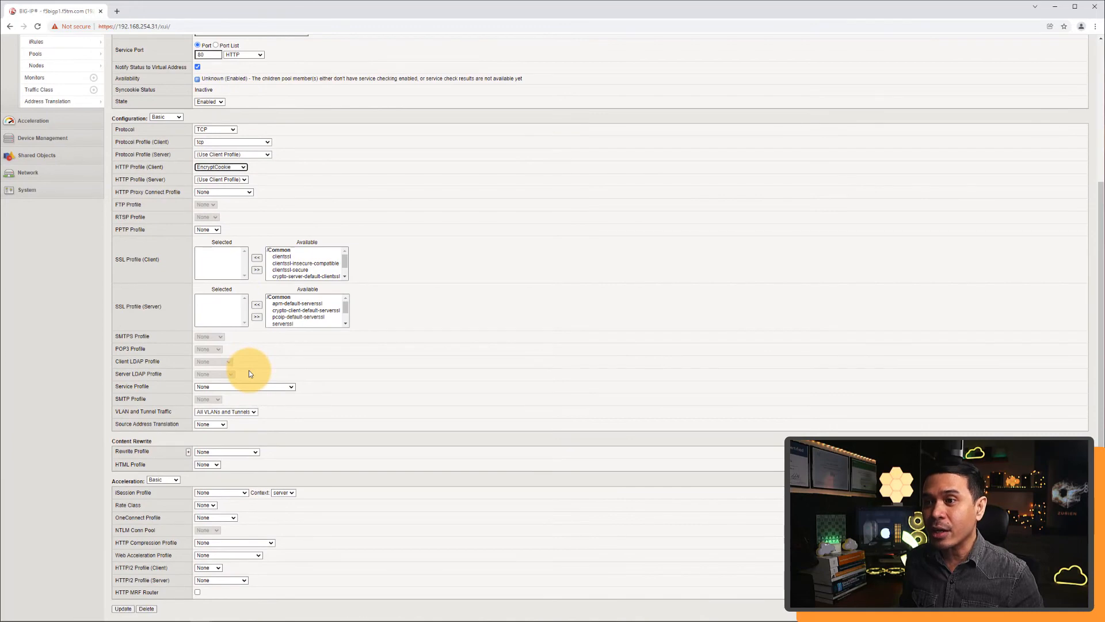
pyautogui.click(123, 608)
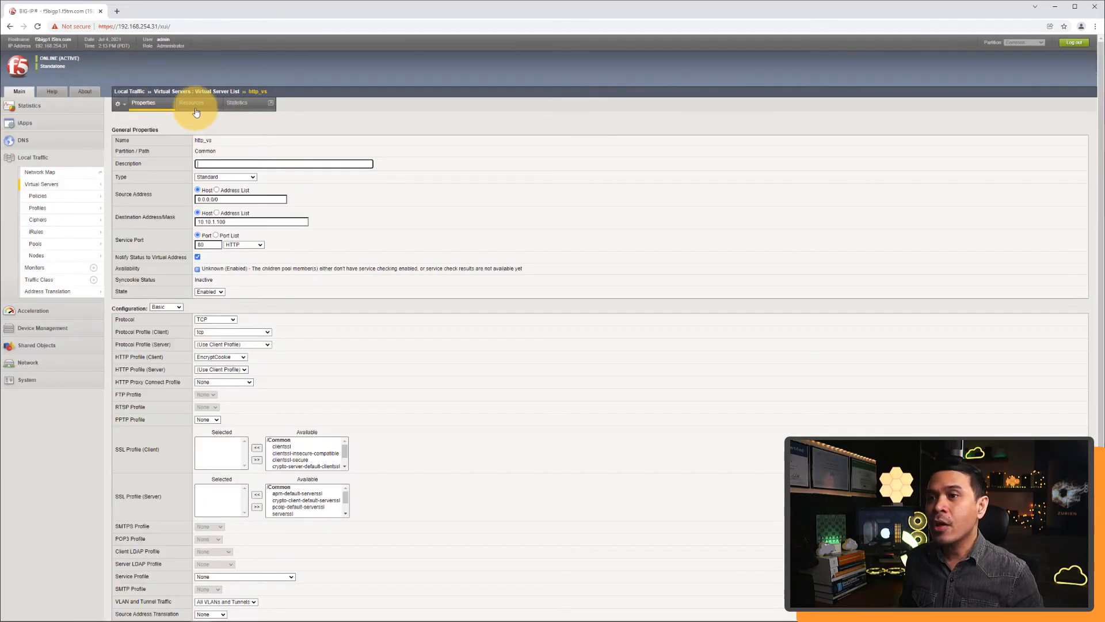
# Set the default persistence profile of http_vs to CookieMonster in its load balancing resources and update it.
pyautogui.click(196, 111)
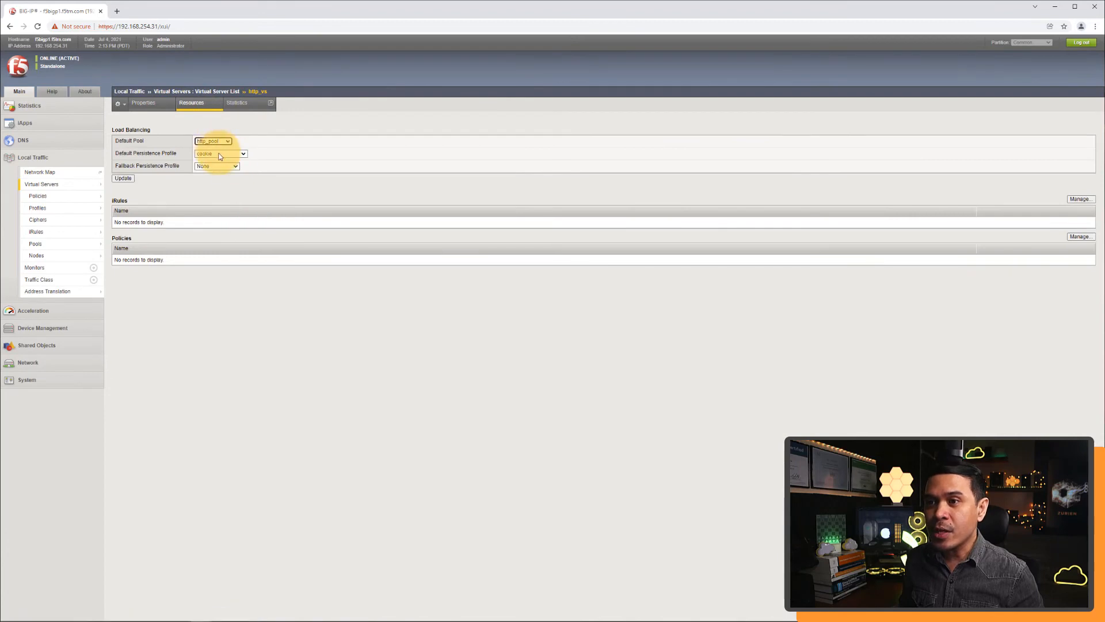
pyautogui.click(220, 155)
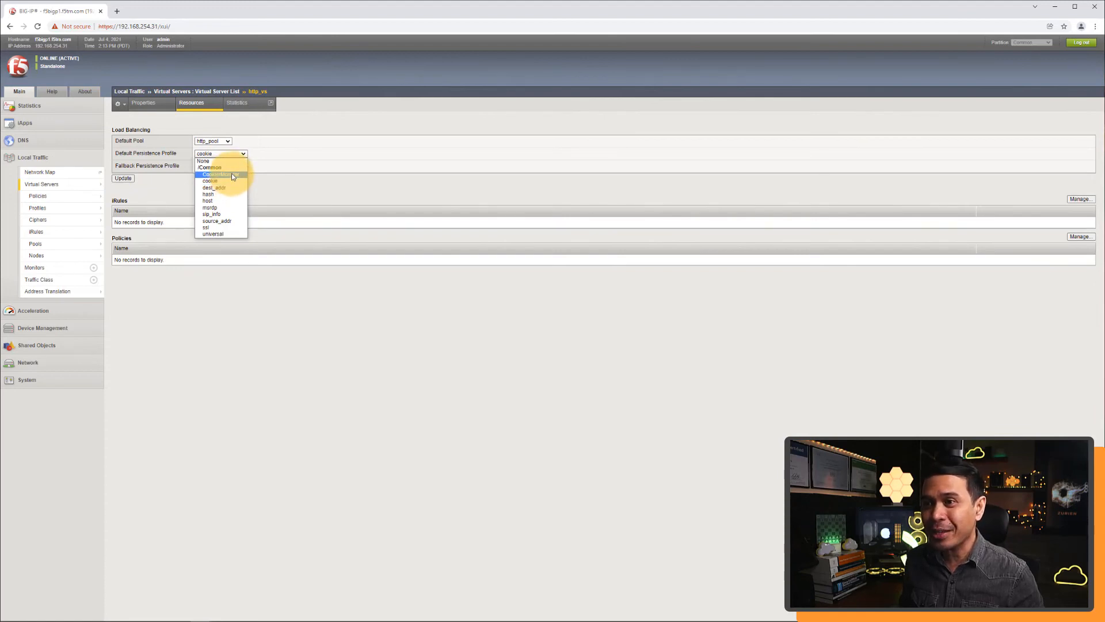
pyautogui.click(230, 174)
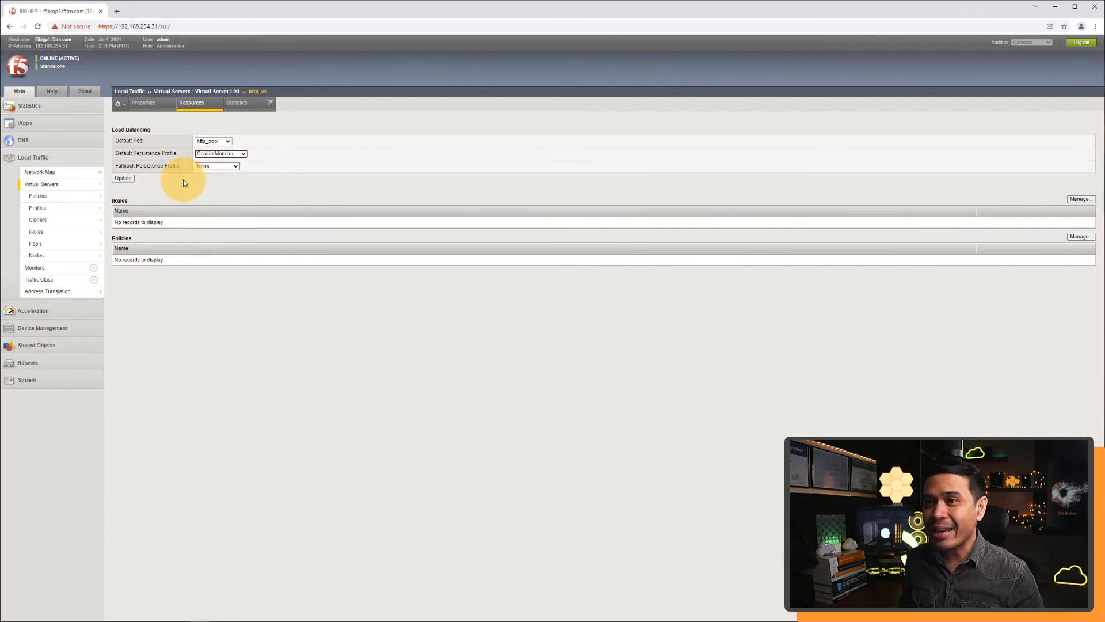
pyautogui.click(126, 179)
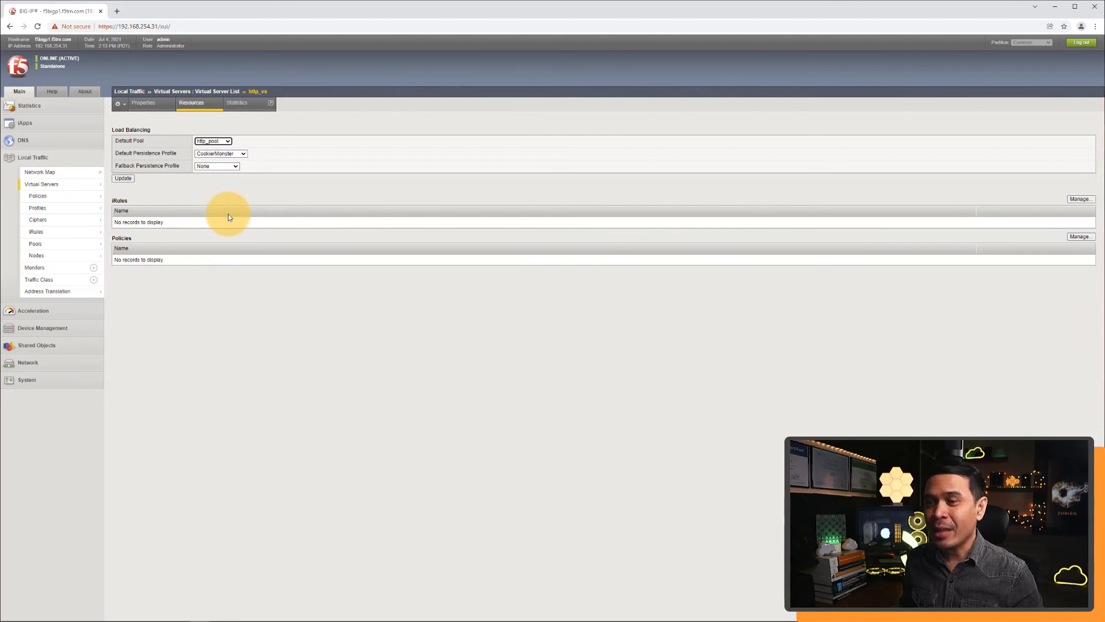
pyautogui.moveTo(218, 586)
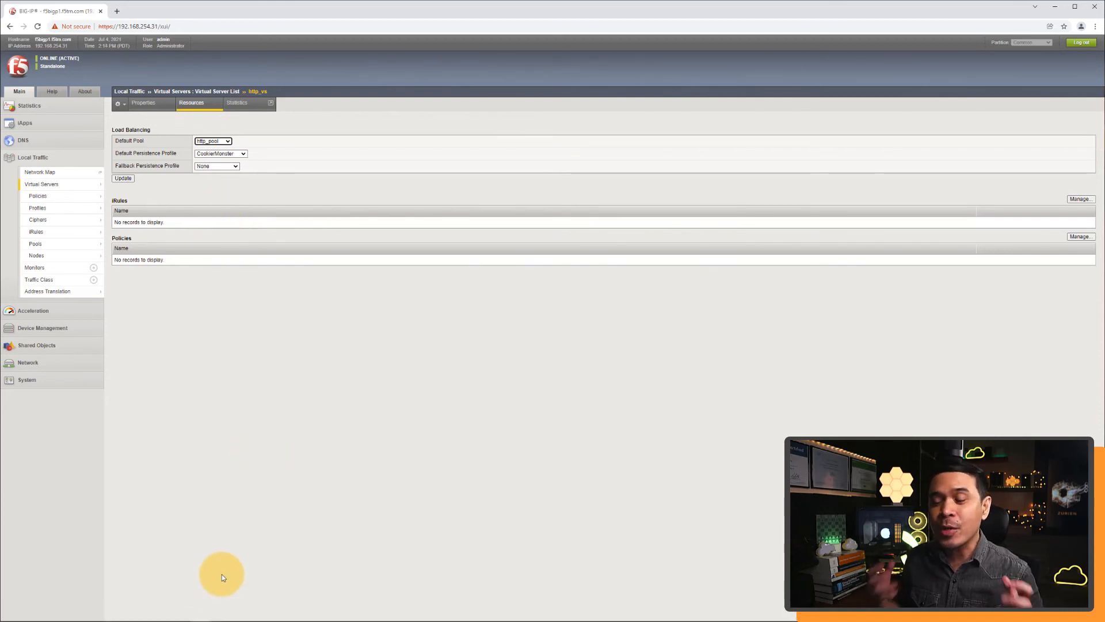
pyautogui.hotkey('alt', 'Tab')
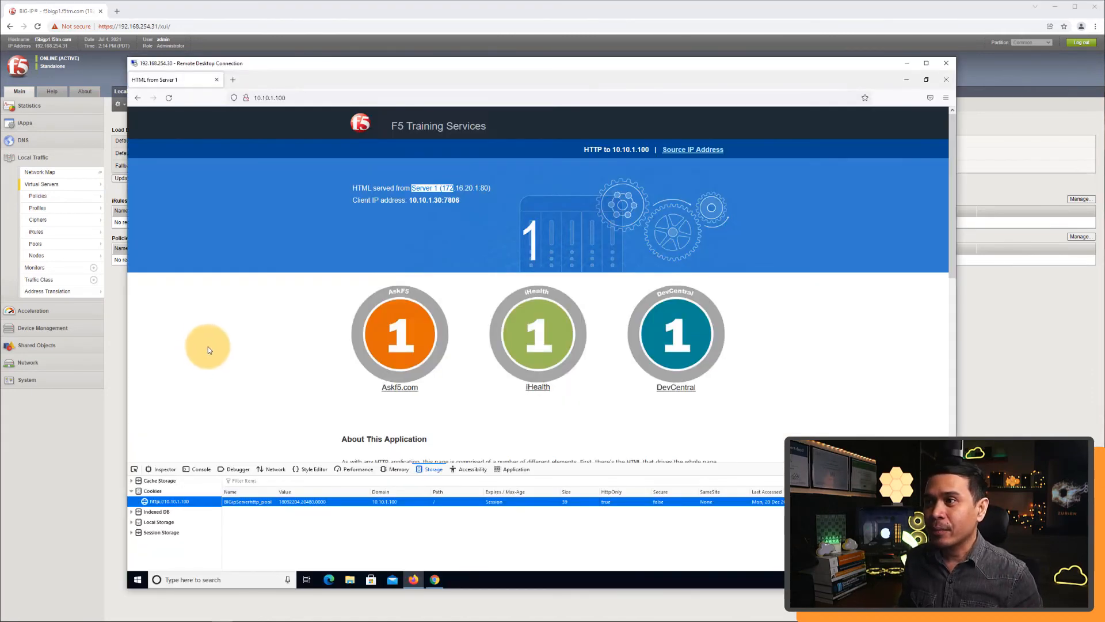
pyautogui.click(233, 98)
pyautogui.click(259, 362)
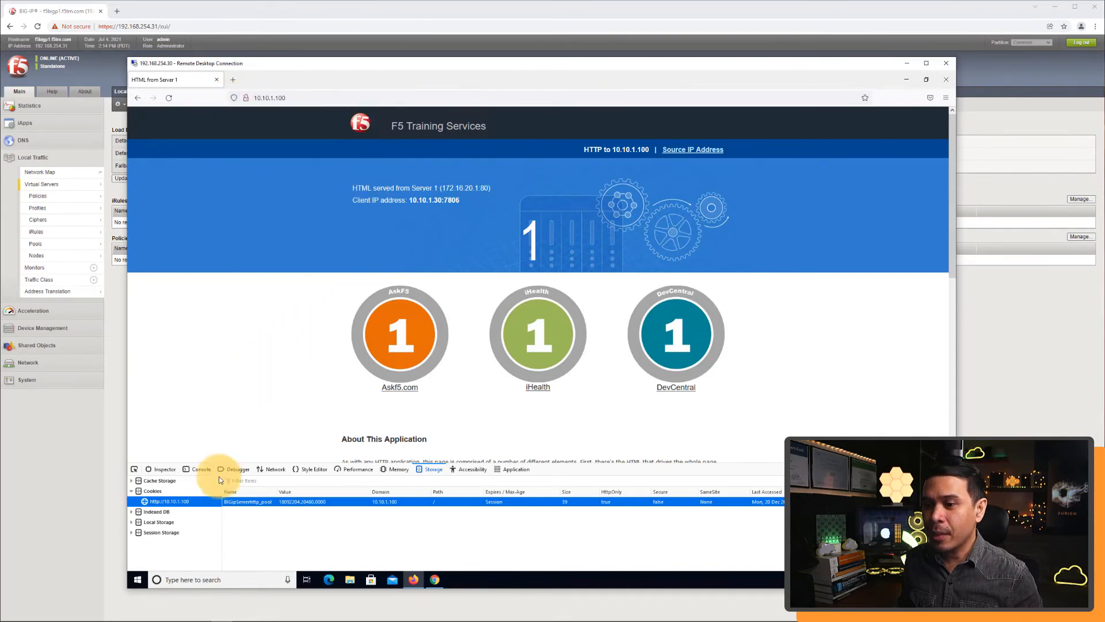
pyautogui.rightClick(236, 505)
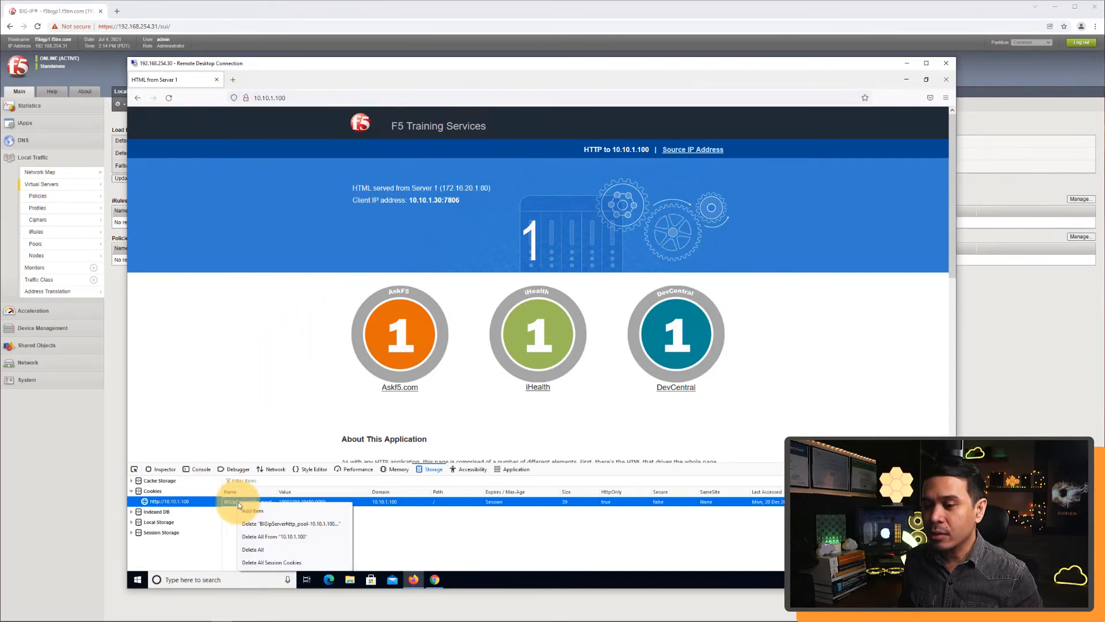
pyautogui.click(256, 550)
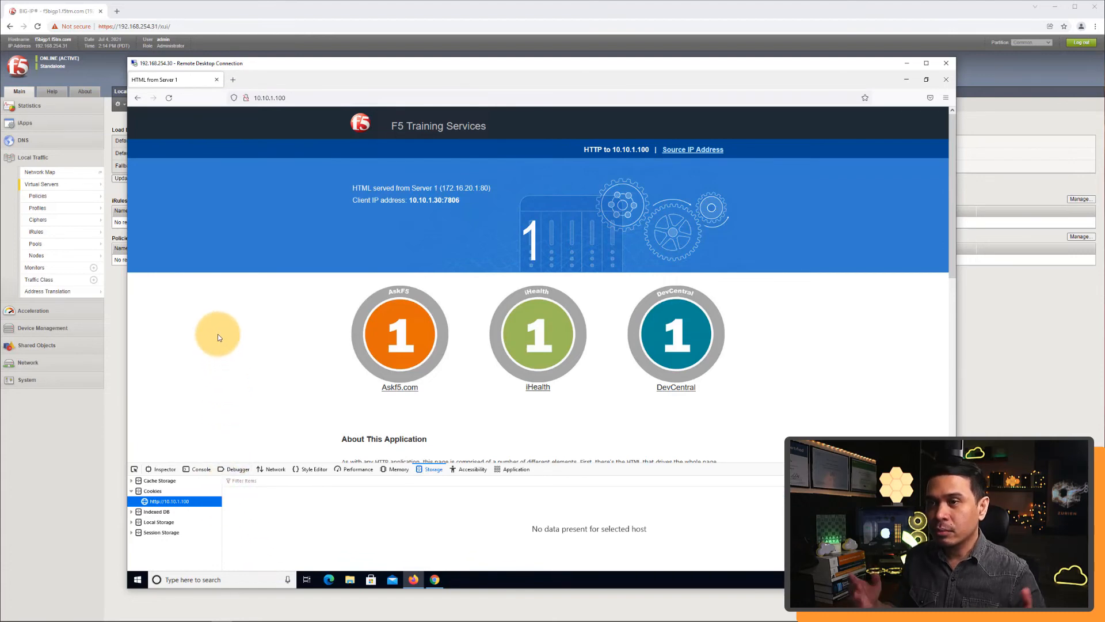
# Reload the 10.10.1.100 page and examine the cookie stored for that host.
pyautogui.click(169, 98)
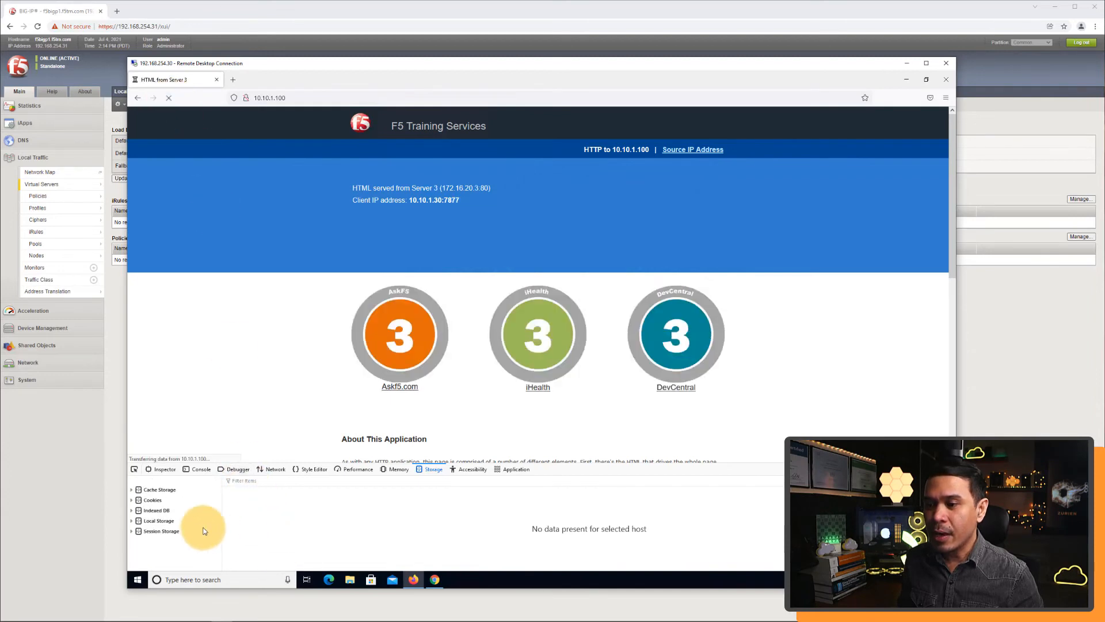
pyautogui.click(139, 500)
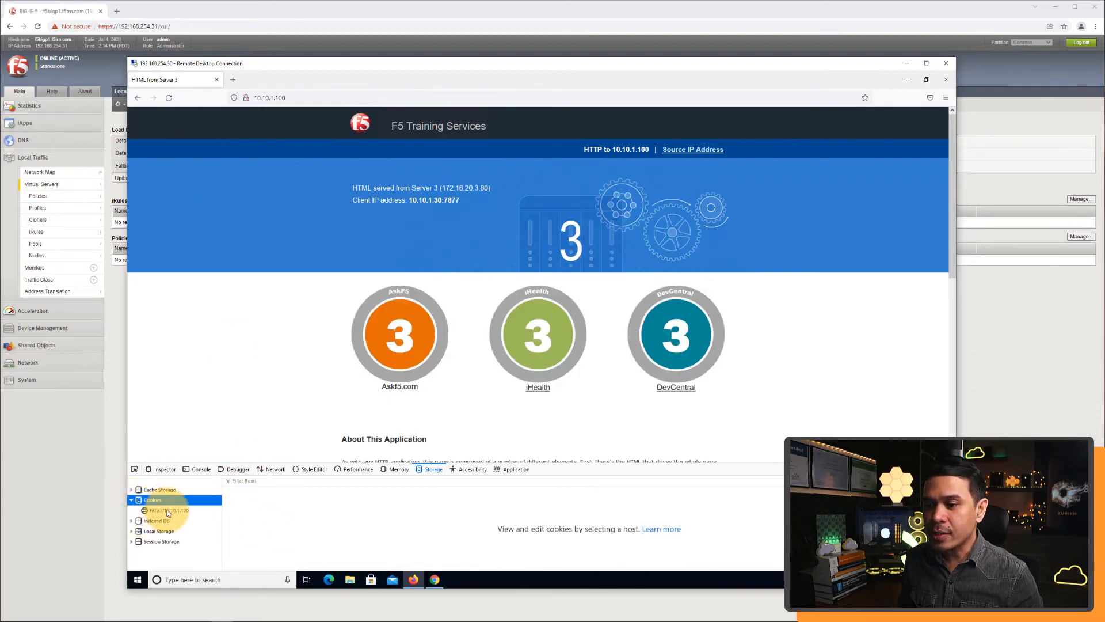
pyautogui.click(190, 510)
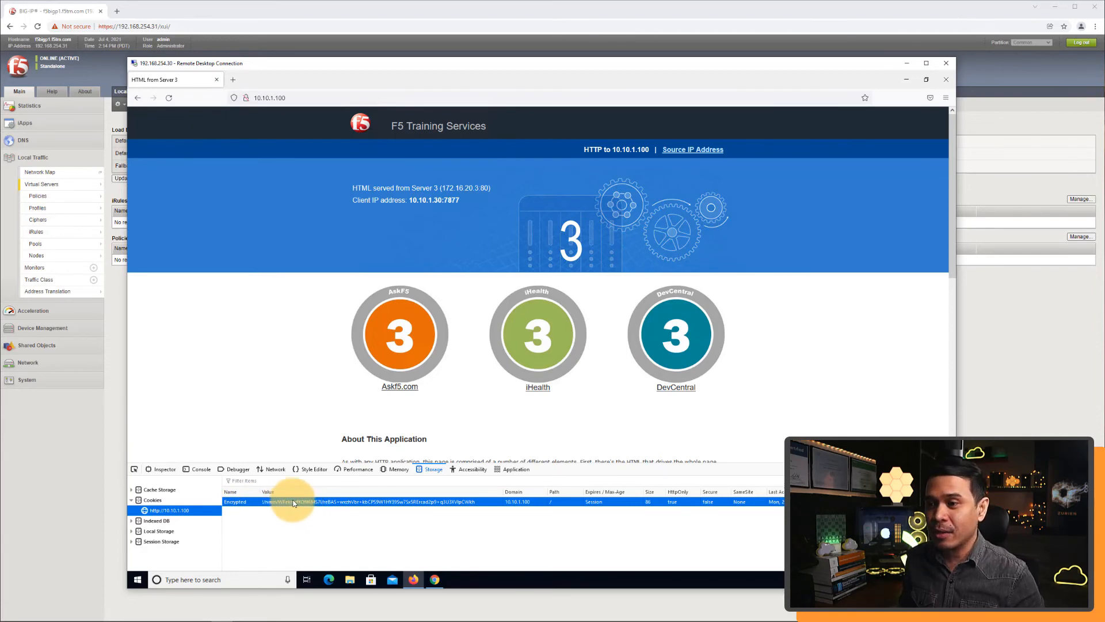
# Switch to Chrome, remove the BIGipServerhttp_pool cookie for 10.10.1.100, and reload the IP Address Identifier page.
pyautogui.click(435, 581)
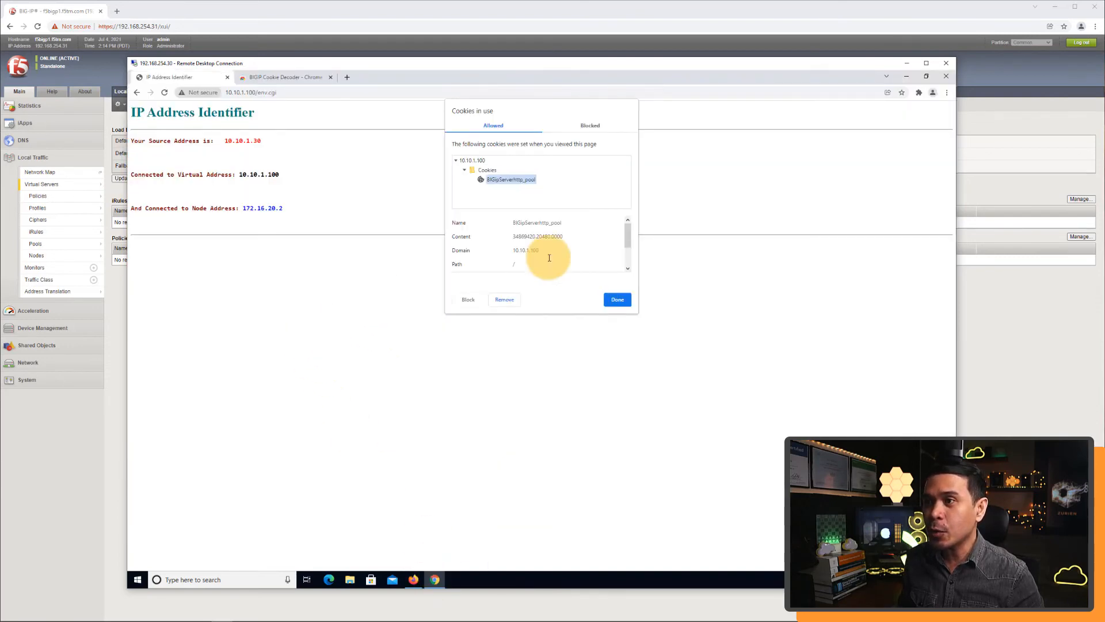
pyautogui.click(615, 301)
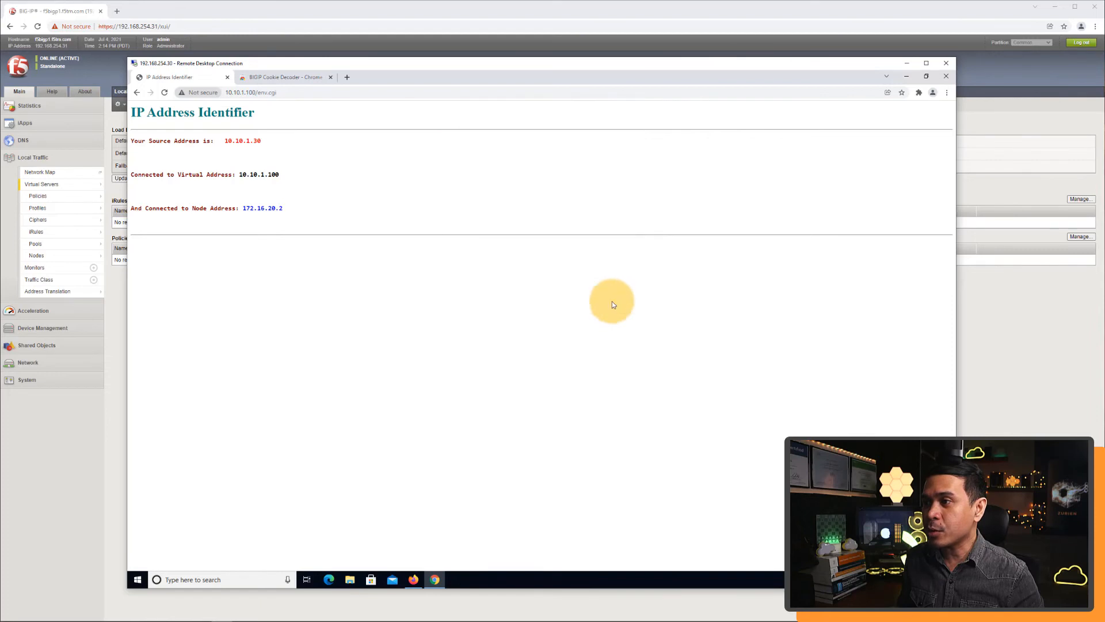
pyautogui.click(182, 94)
pyautogui.click(209, 182)
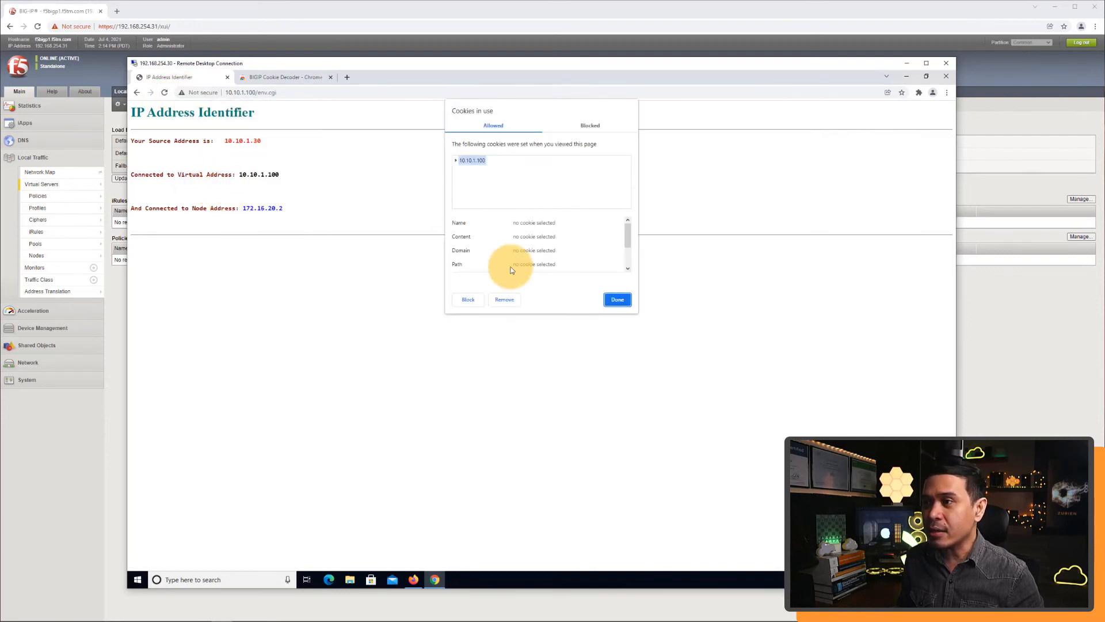
pyautogui.click(457, 161)
pyautogui.click(465, 170)
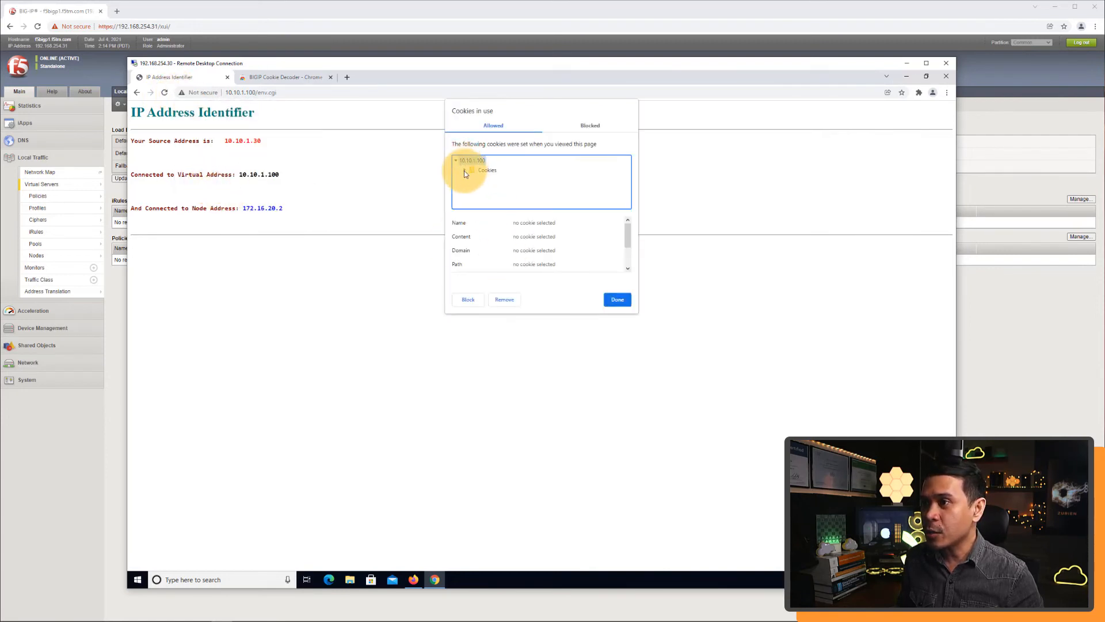
pyautogui.click(491, 180)
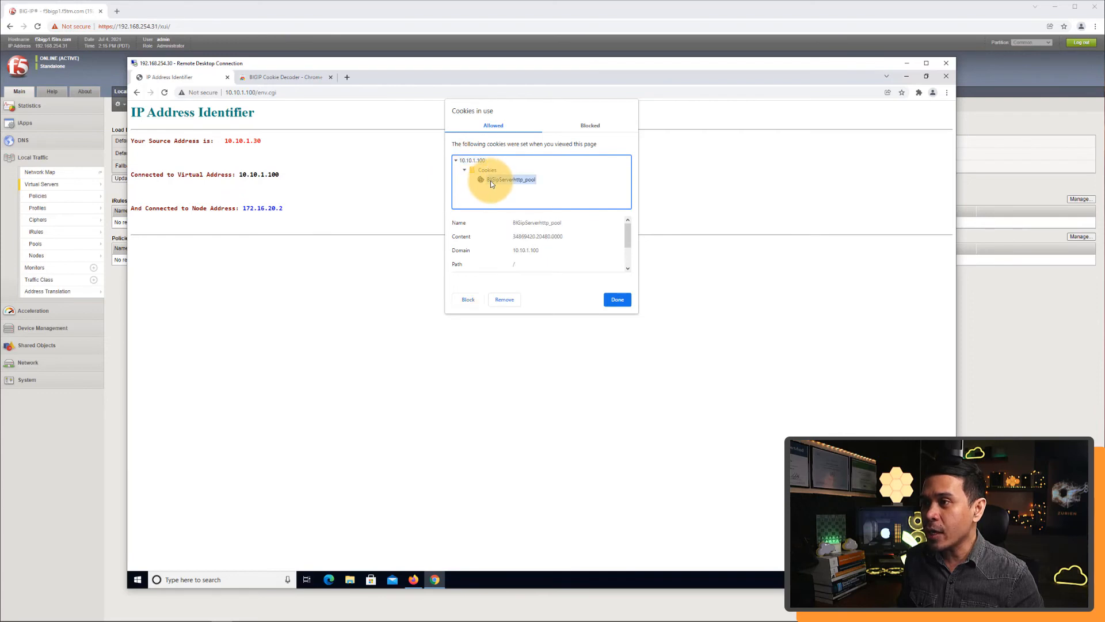
pyautogui.click(509, 297)
pyautogui.click(616, 300)
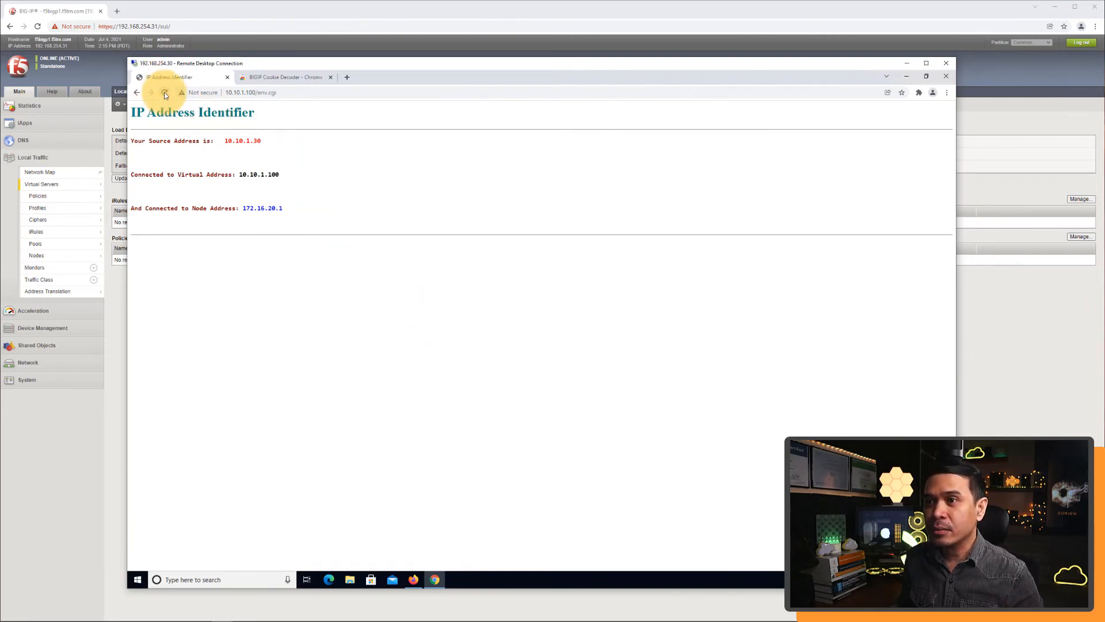
# Check the connected node address and inspect the content of the Encrypted cookie for 10.10.1.100.
pyautogui.moveTo(249, 209); pyautogui.dragTo(292, 214)
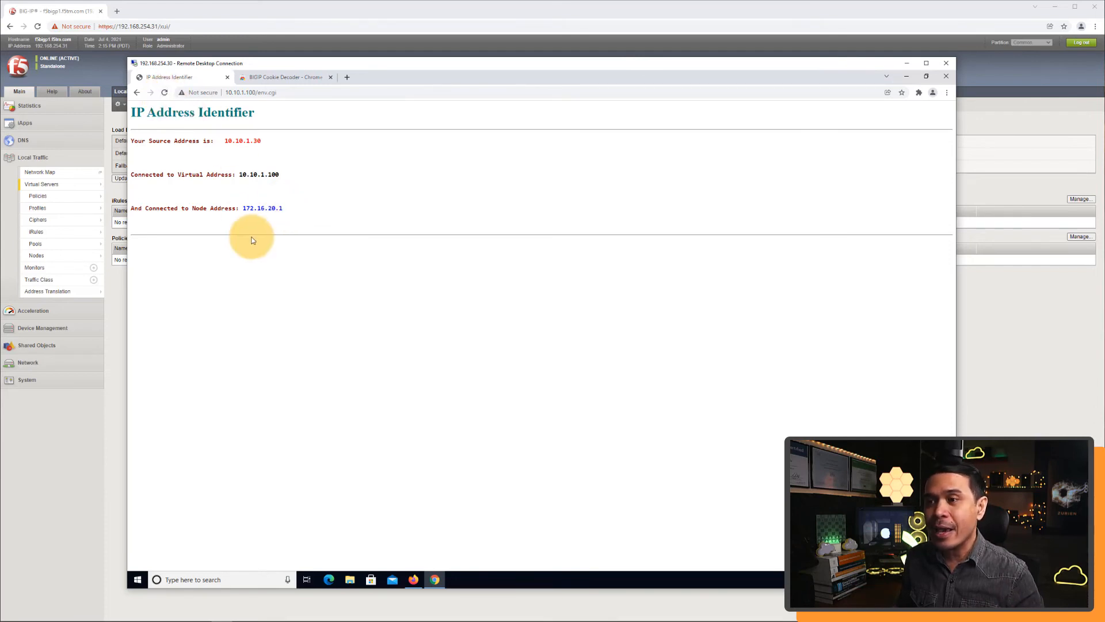
pyautogui.moveTo(245, 209); pyautogui.dragTo(290, 210)
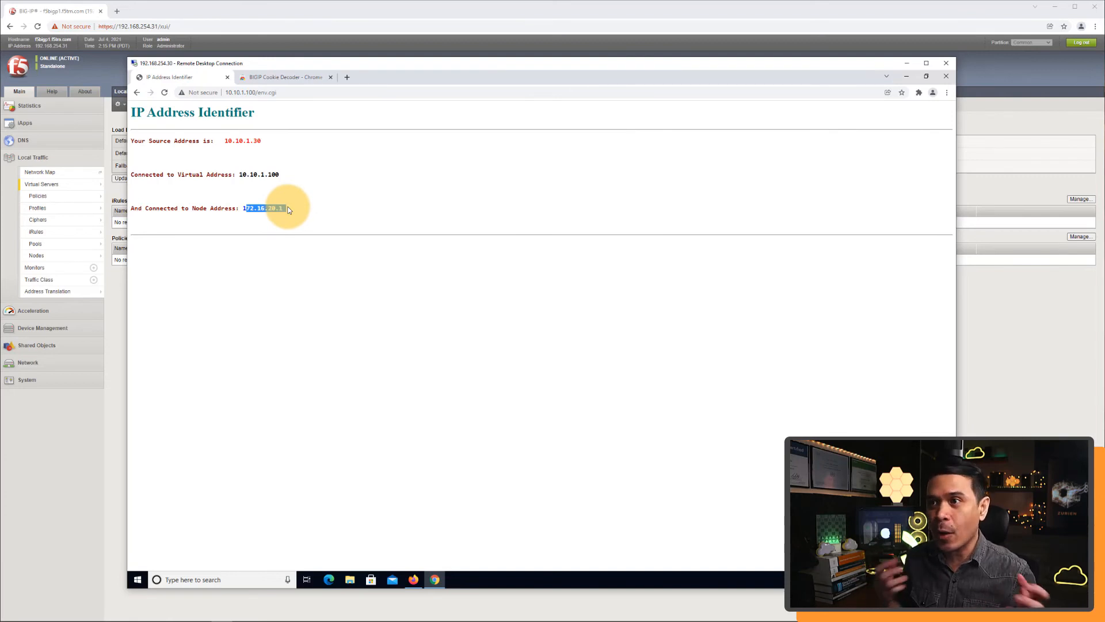
pyautogui.click(182, 93)
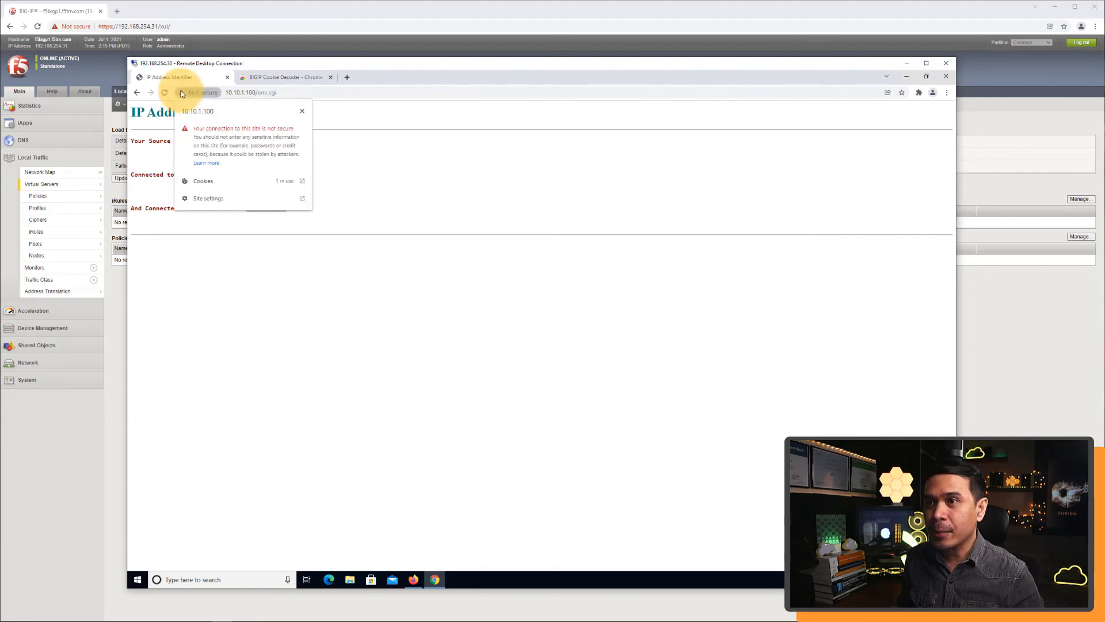
pyautogui.click(213, 182)
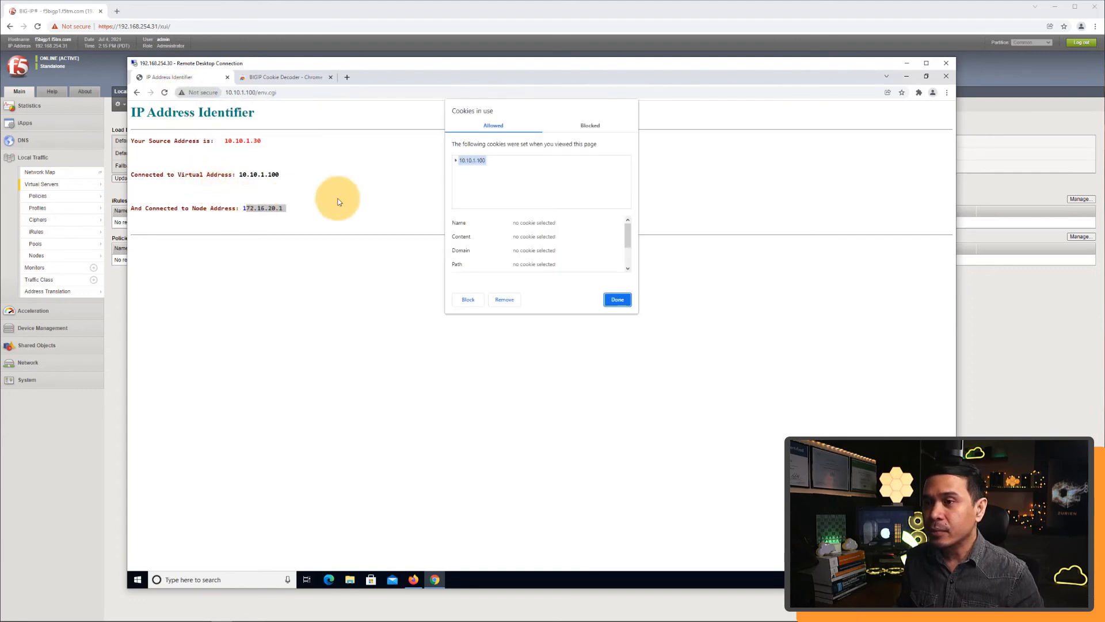
pyautogui.click(456, 163)
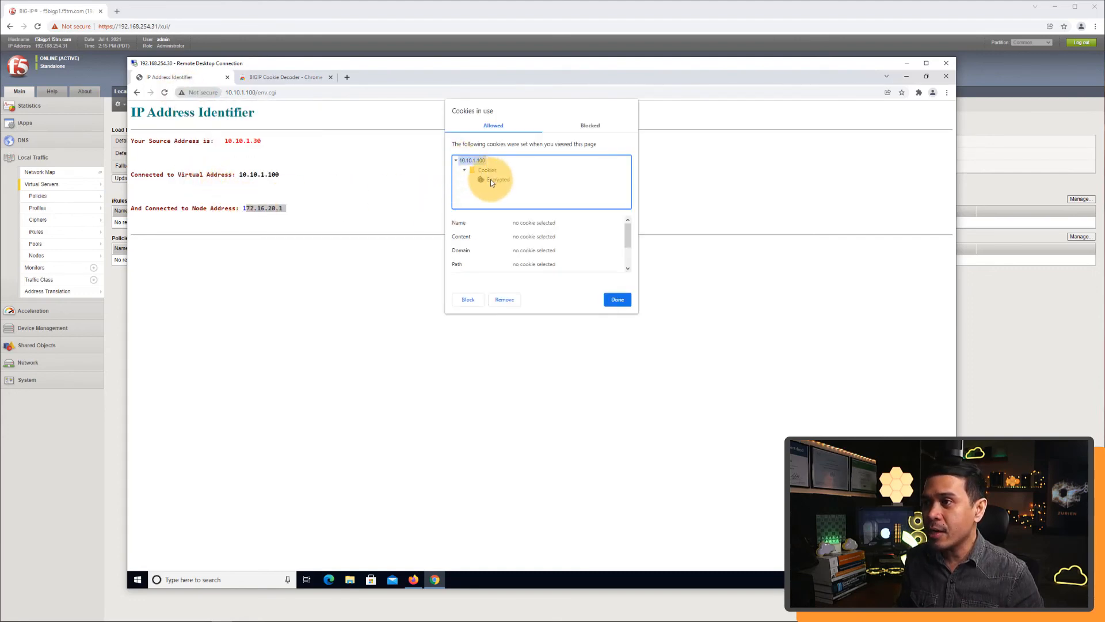
pyautogui.click(490, 180)
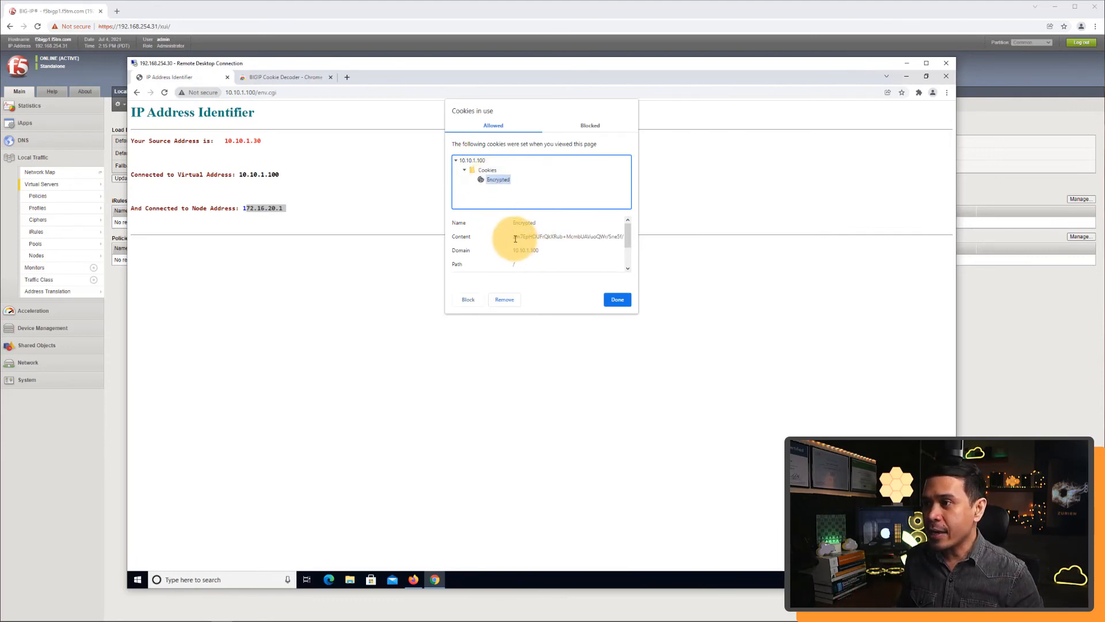
pyautogui.moveTo(514, 237); pyautogui.dragTo(622, 239)
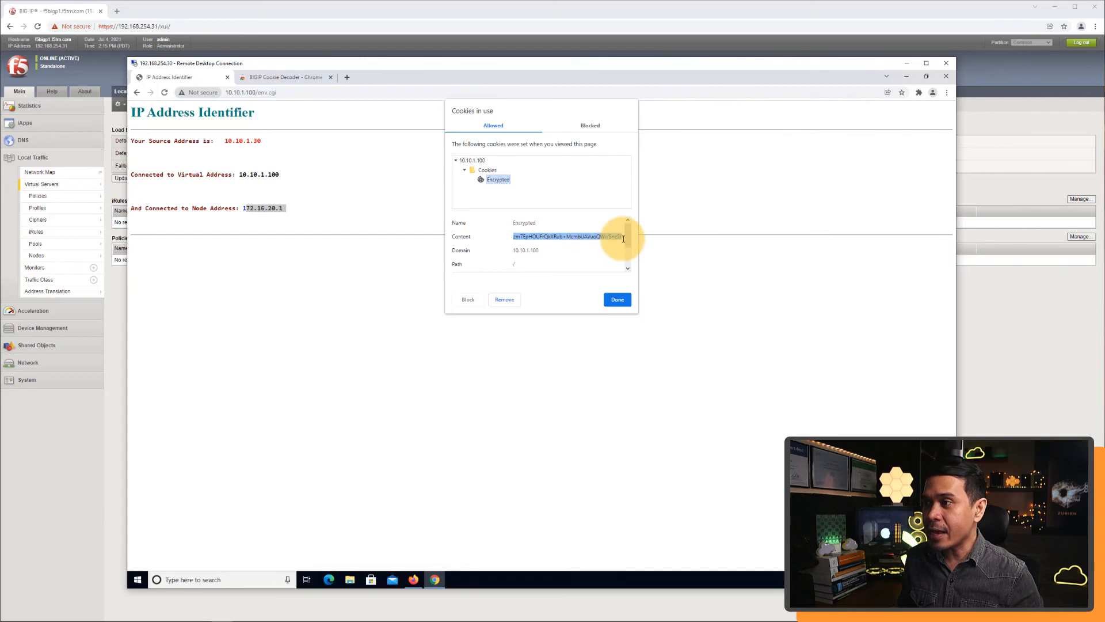
pyautogui.click(515, 235)
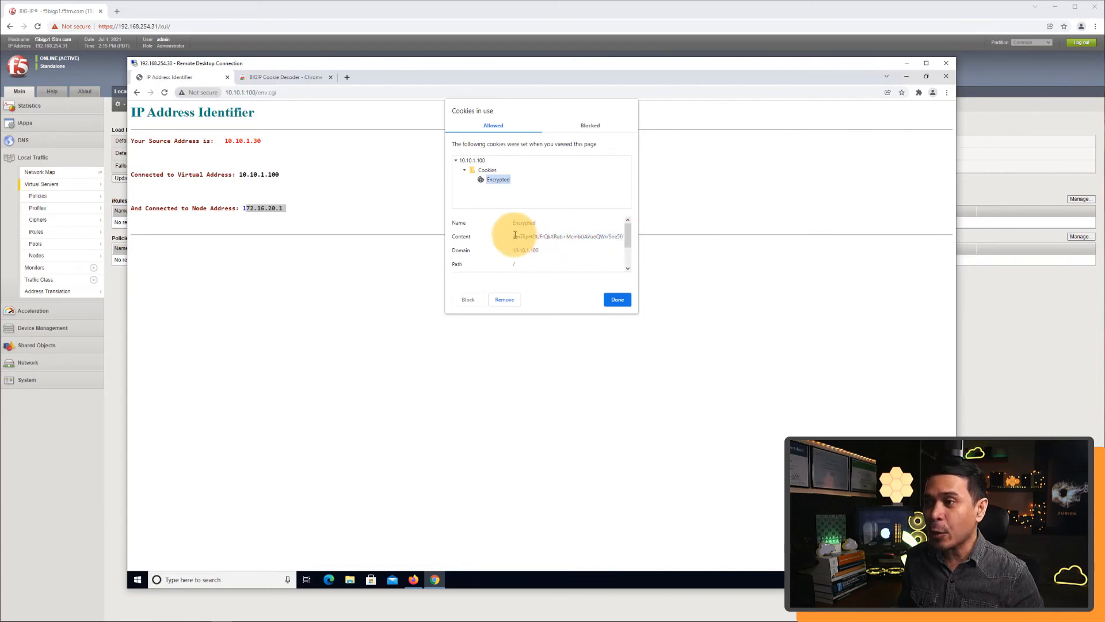
pyautogui.moveTo(515, 235); pyautogui.dragTo(615, 237)
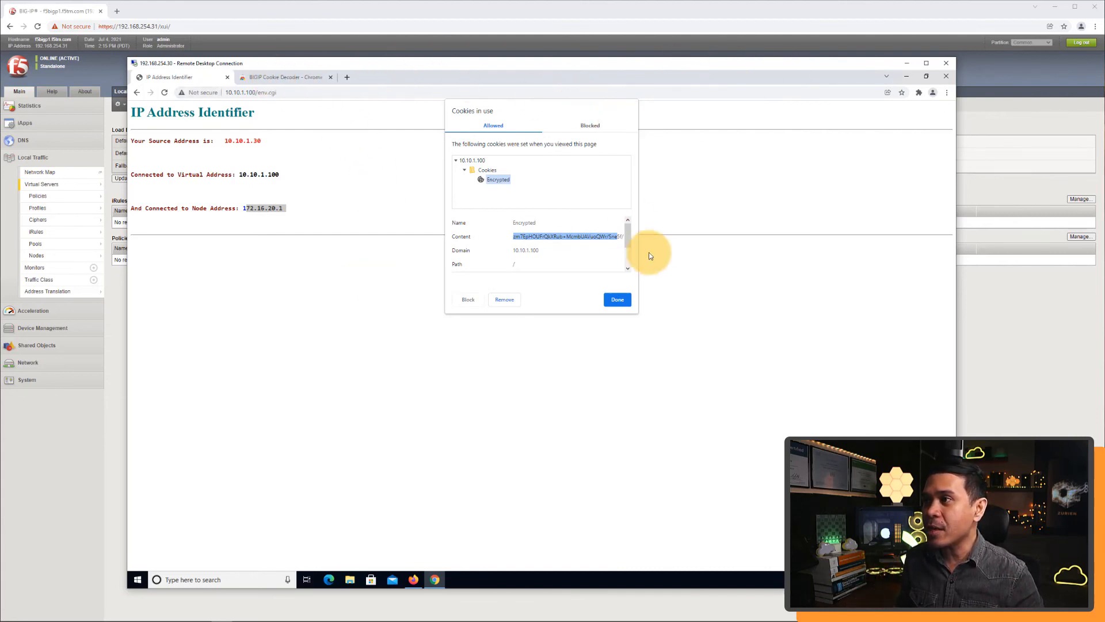
pyautogui.click(617, 299)
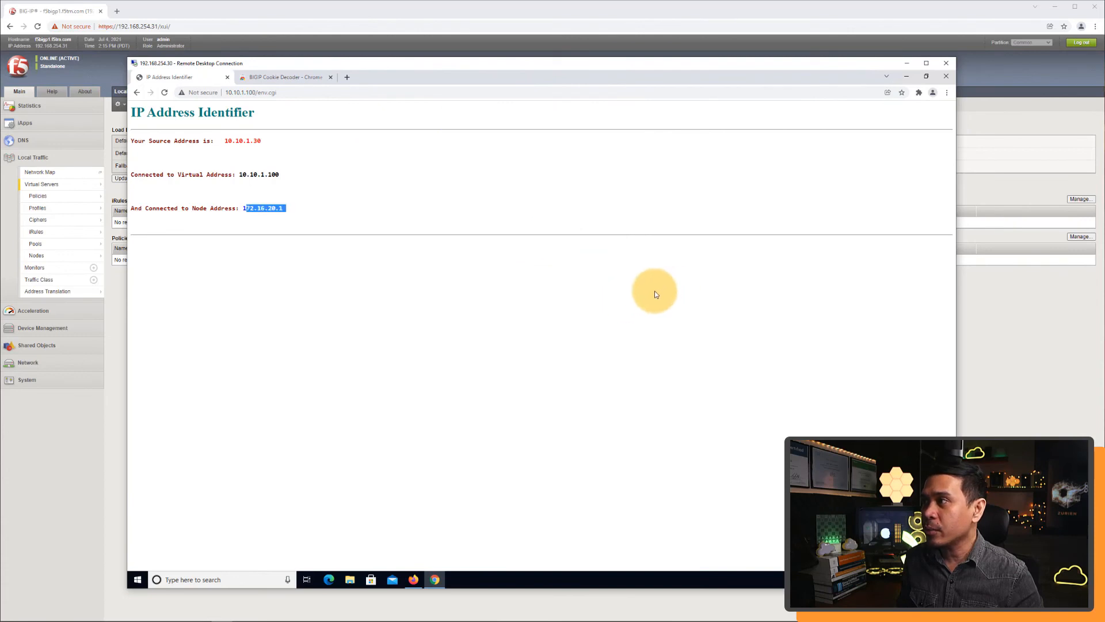
# Try to decode the Encrypted cookie with the BIGIP Cookie Decoder extension and examine the decoded node value.
pyautogui.click(920, 95)
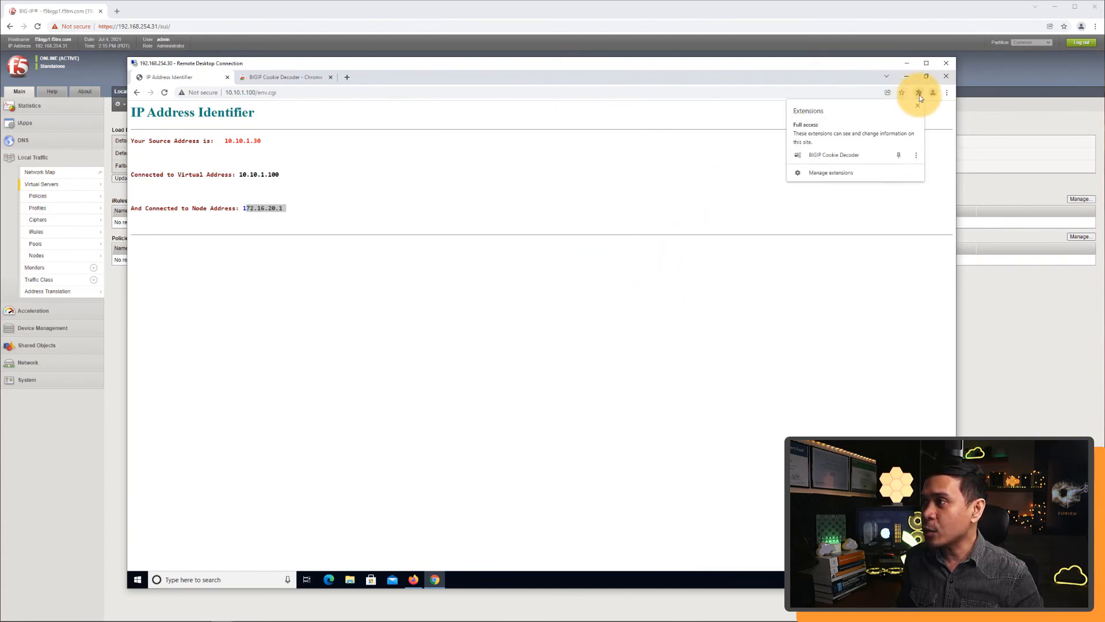
pyautogui.click(835, 156)
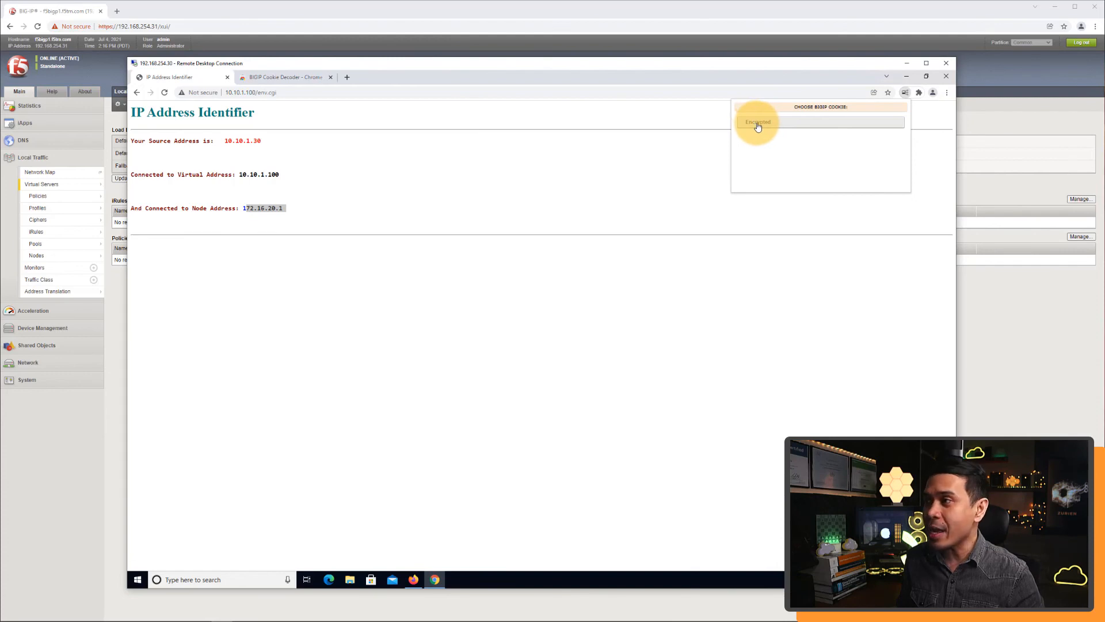
pyautogui.click(760, 125)
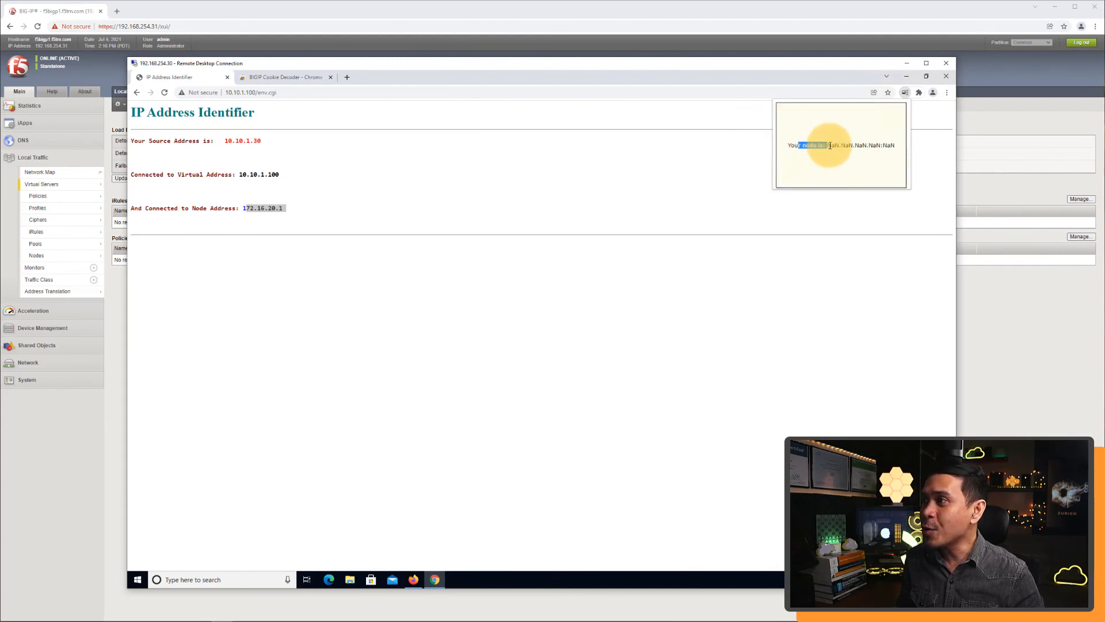
pyautogui.moveTo(828, 146); pyautogui.dragTo(854, 148)
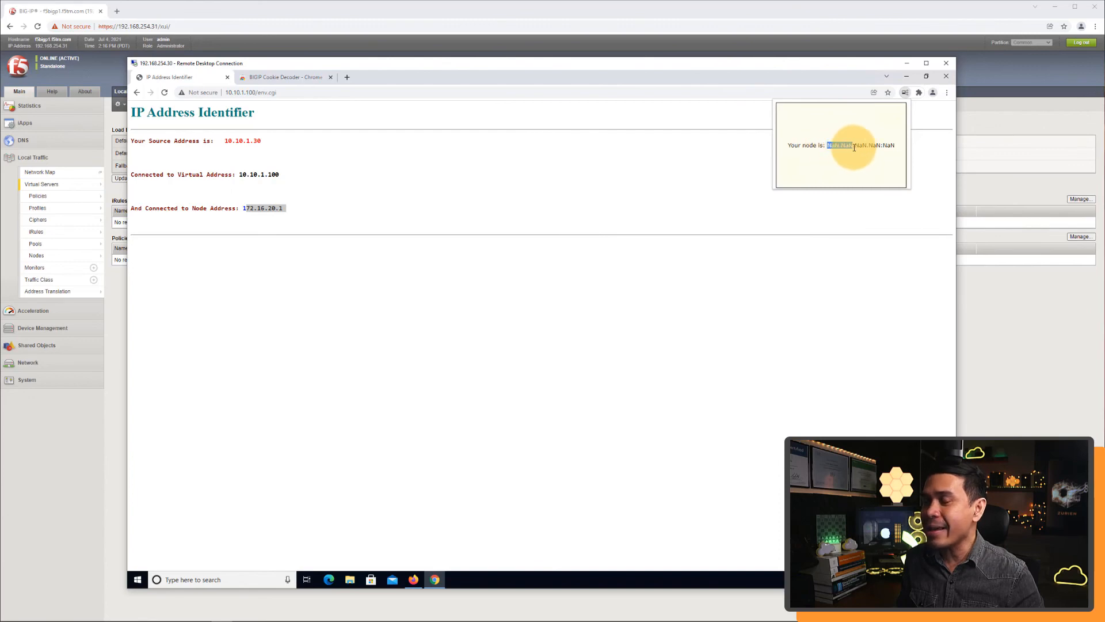